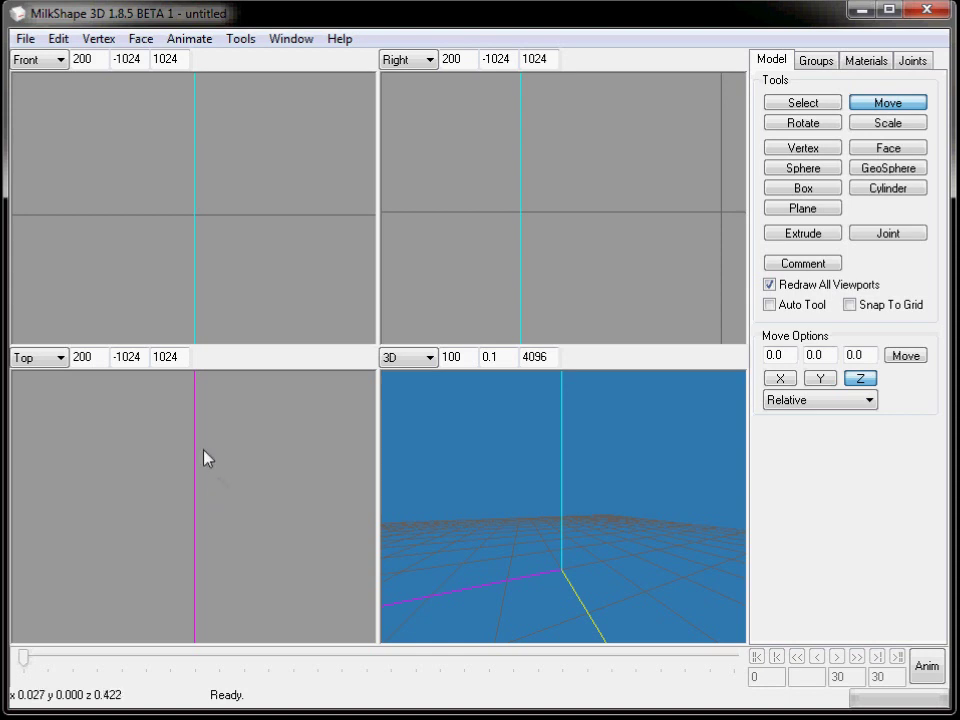
- Set the viewport grid size to 0.4 in the preferences
click(102, 58)
double_click(102, 58)
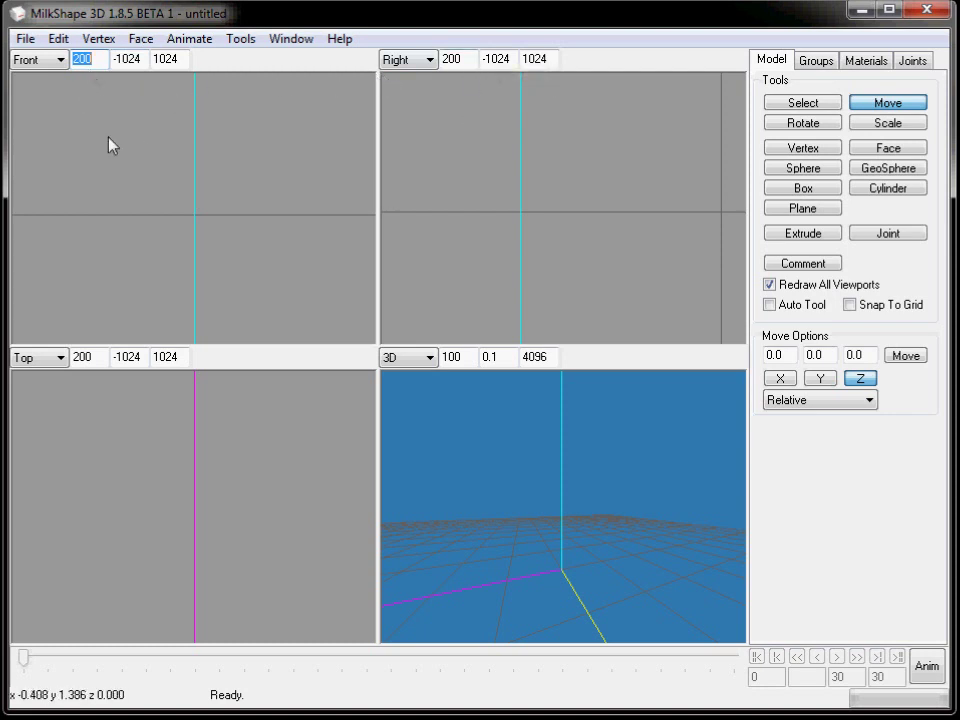
click(28, 44)
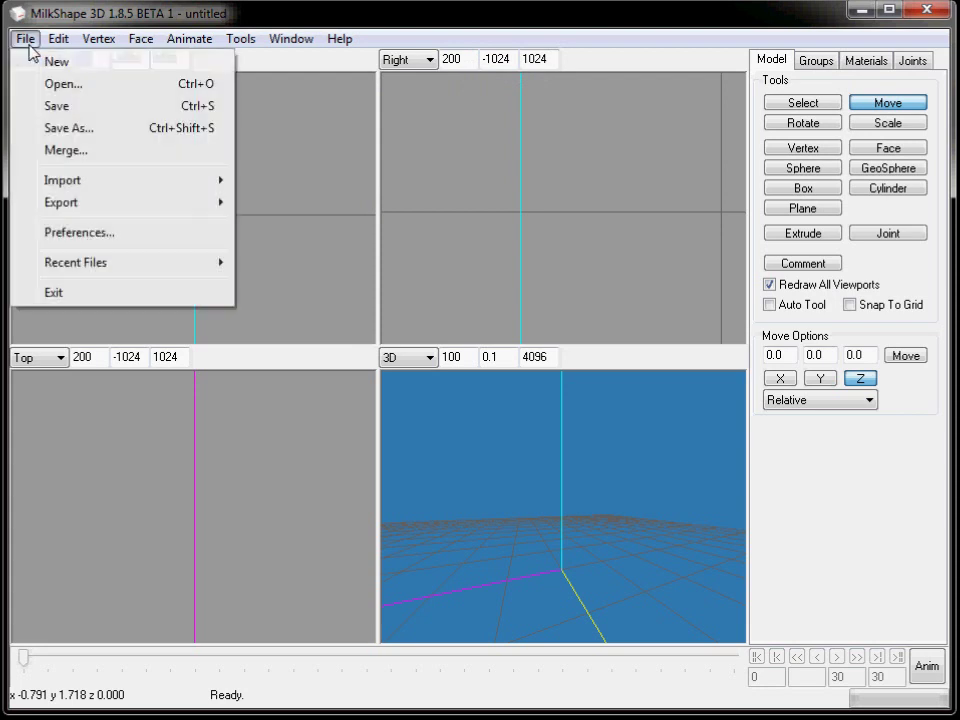
click(95, 234)
drag(447, 344, 375, 351)
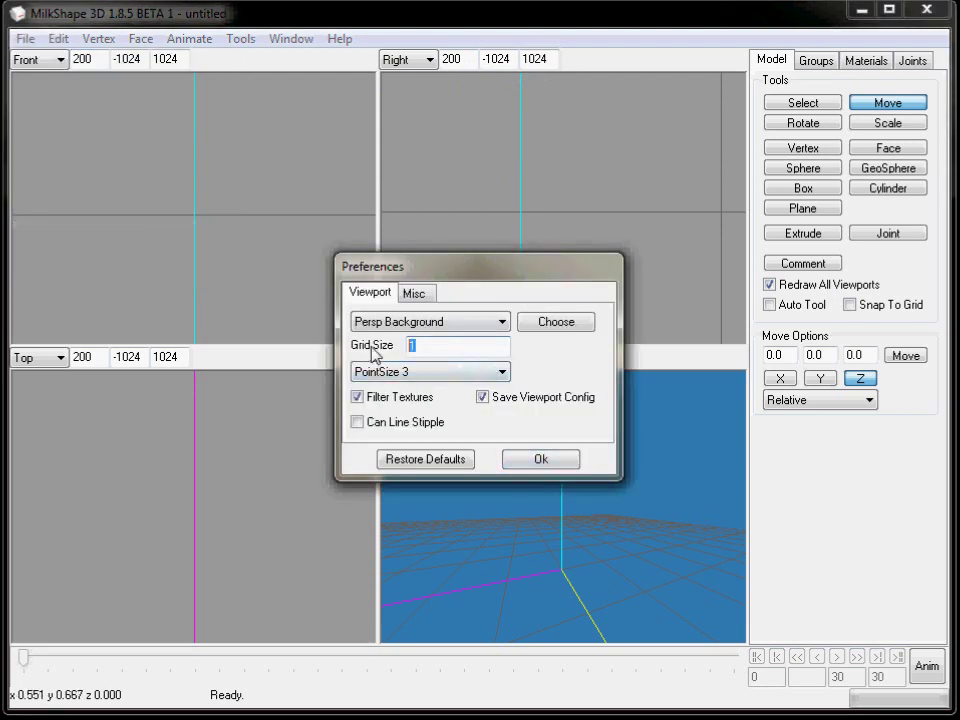
text(0.4)
click(560, 462)
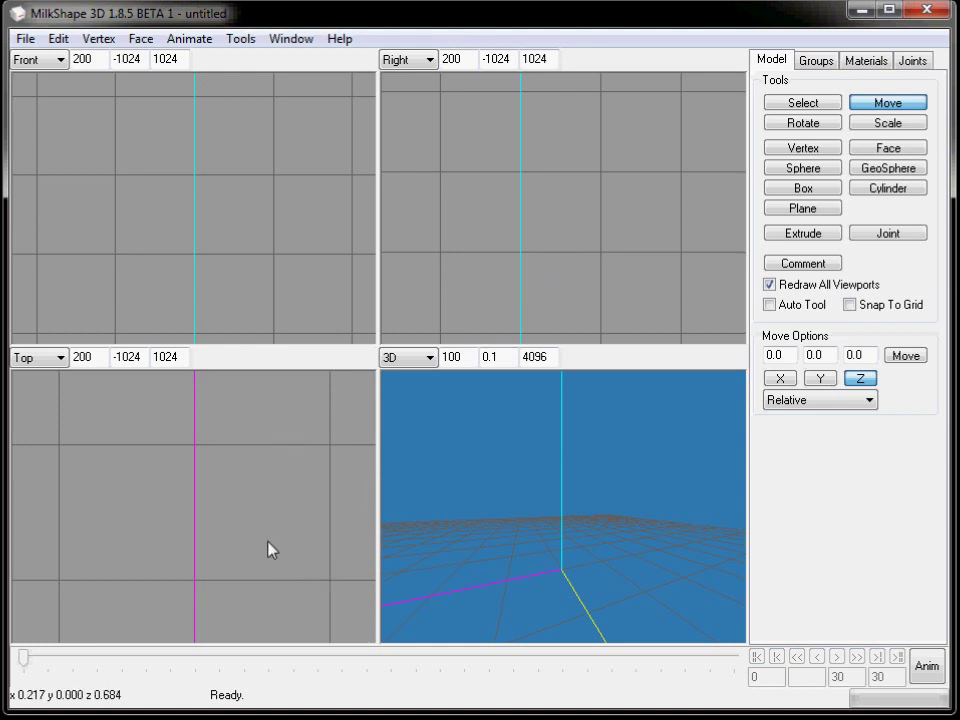
- Draw a tall, narrow box in the Front view, about 0.08 wide and 1.2 high, starting from the grid line left of the axis
click(805, 123)
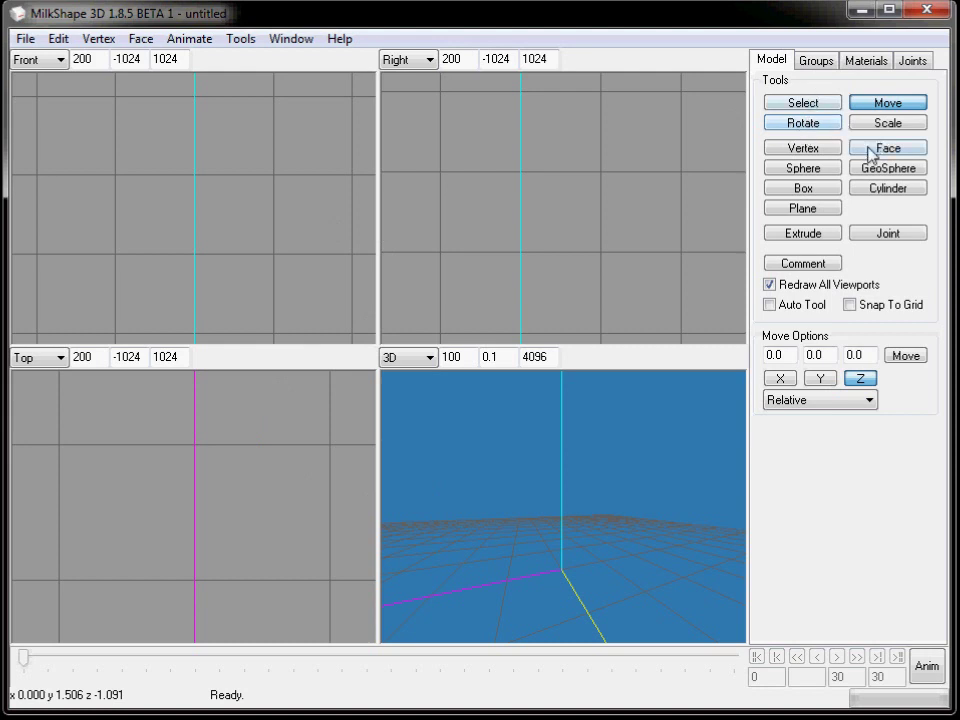
click(824, 193)
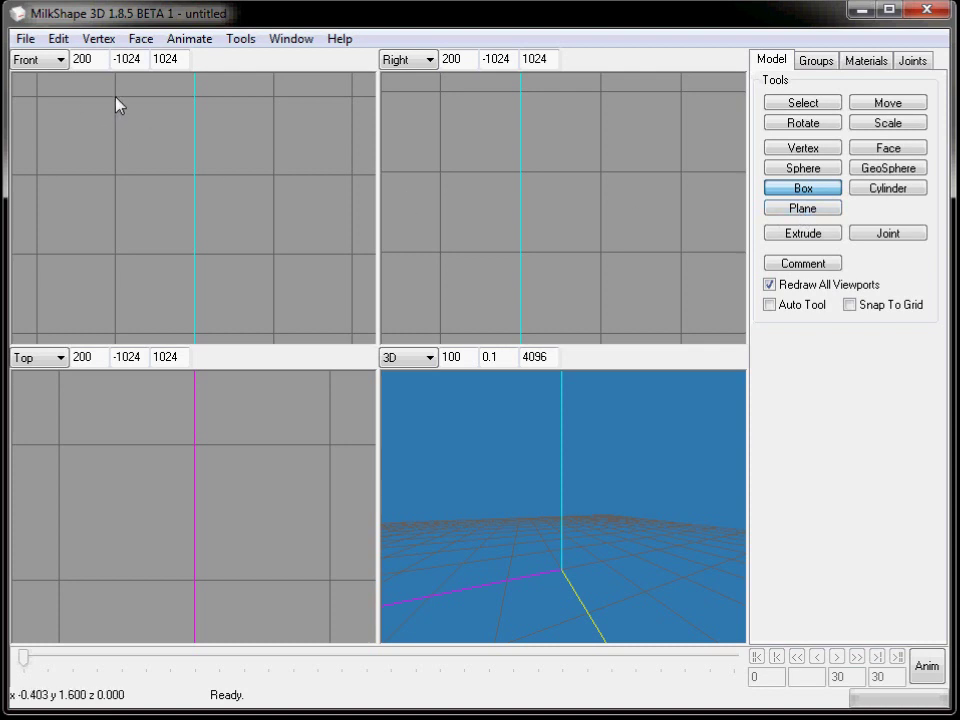
drag(116, 99, 131, 332)
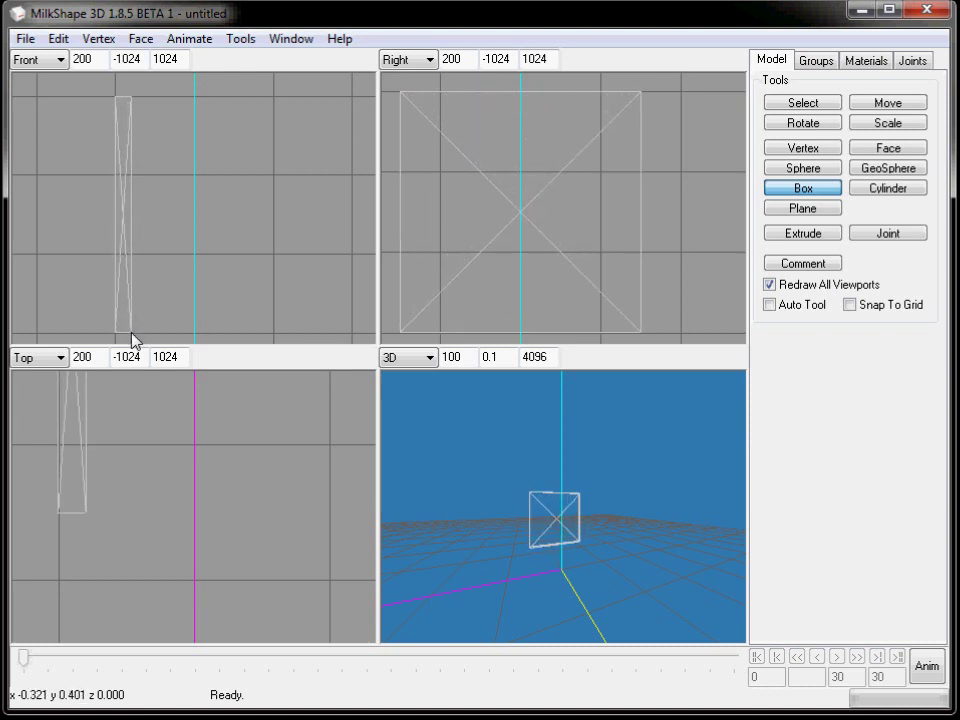
drag(131, 333, 131, 336)
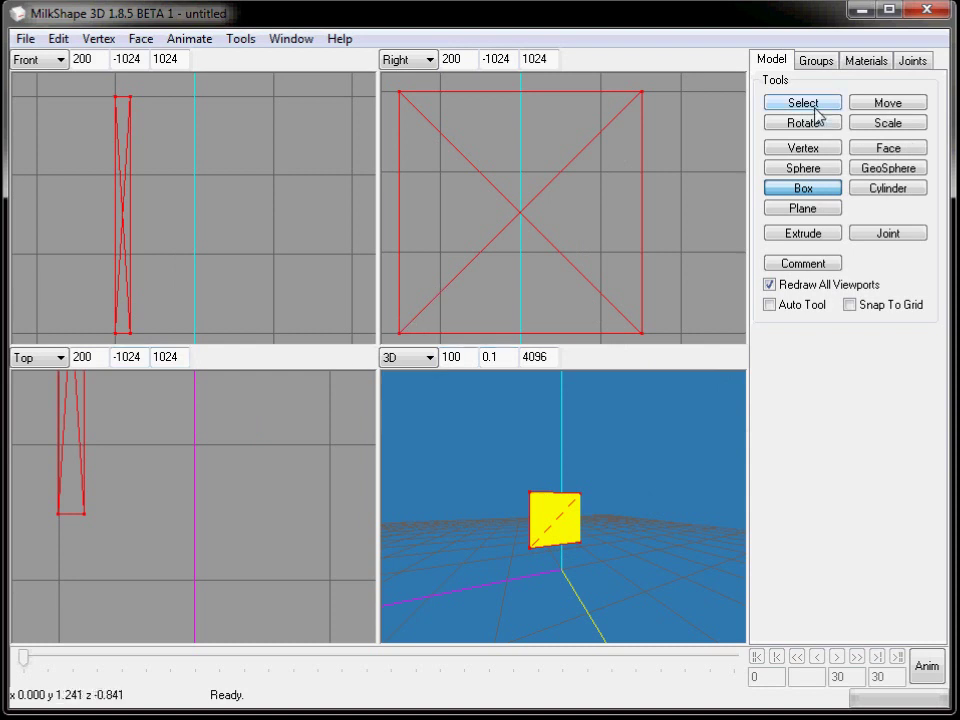
- Reduce the box's depth to a thin slab by moving one side's vertices in the Right view along Z, close to the opposite side
drag(643, 519, 748, 578)
mouse_move(660, 582)
mouse_down()
mouse_move(591, 585)
mouse_move(609, 594)
mouse_move(564, 583)
mouse_move(656, 574)
mouse_up()
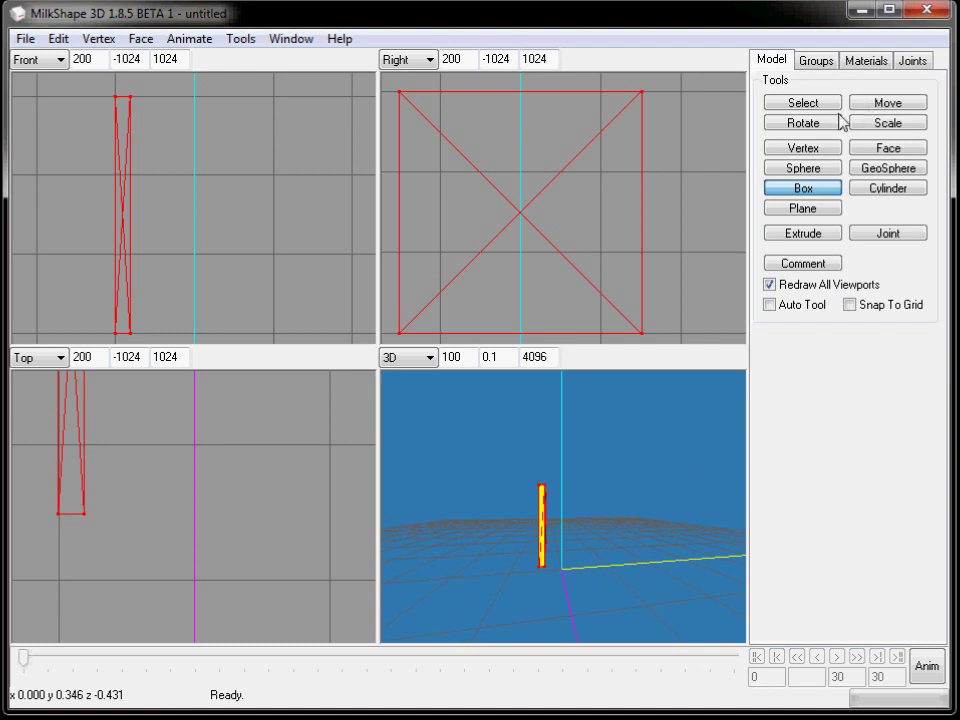
click(800, 104)
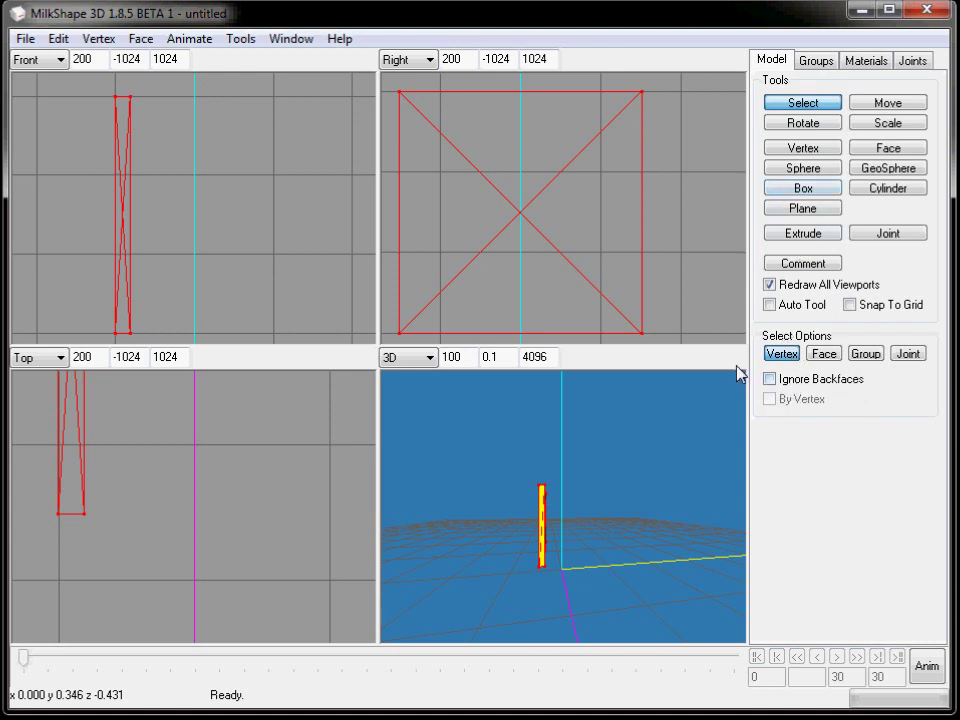
drag(628, 80, 668, 347)
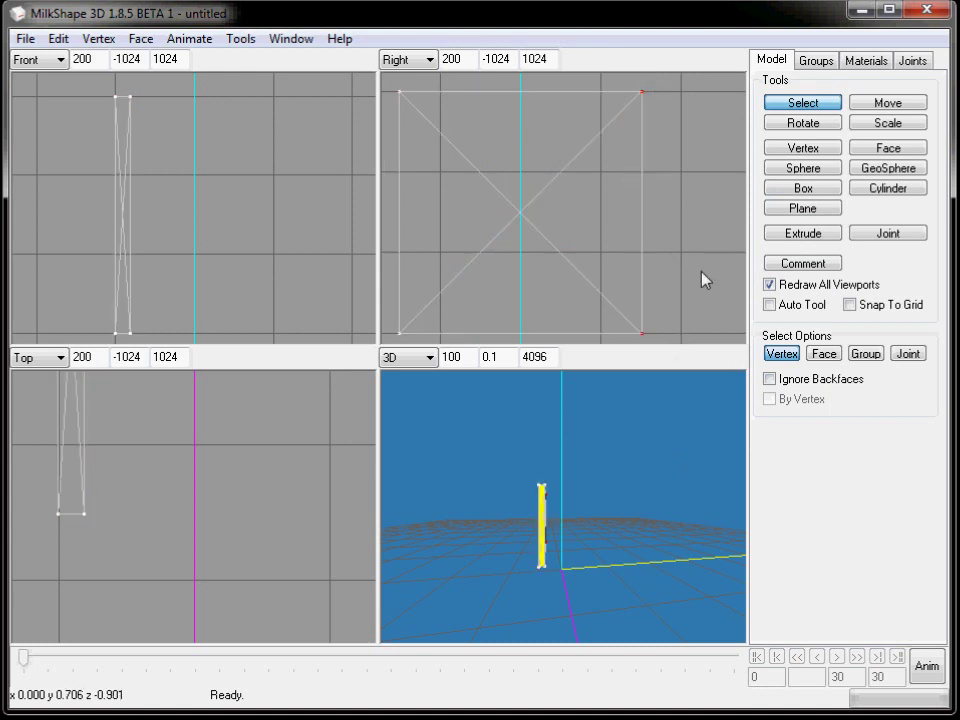
click(907, 105)
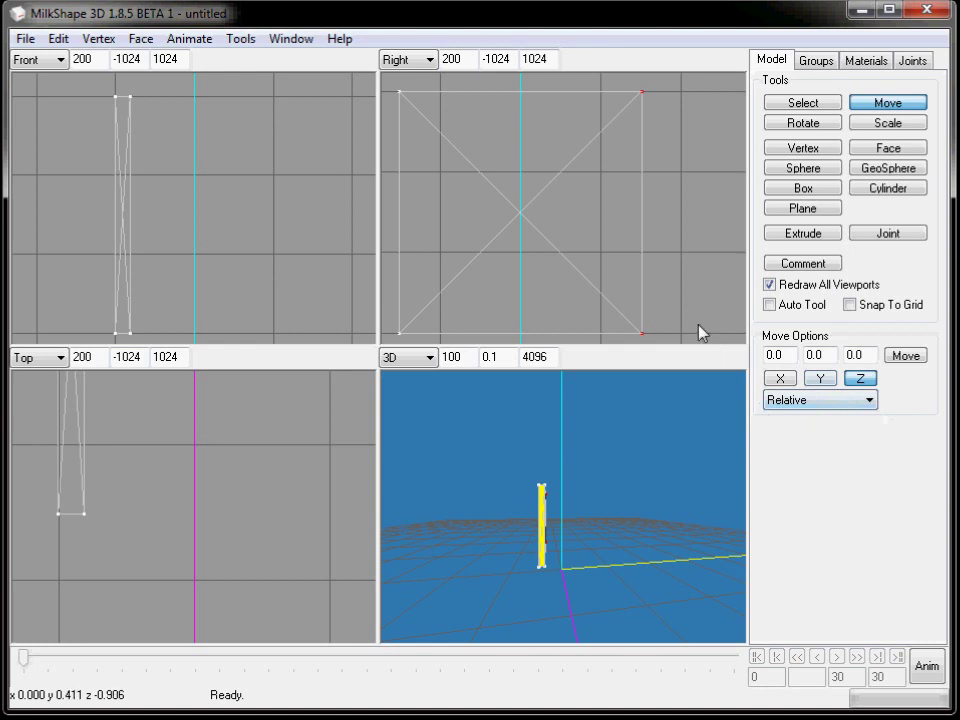
drag(701, 264, 462, 333)
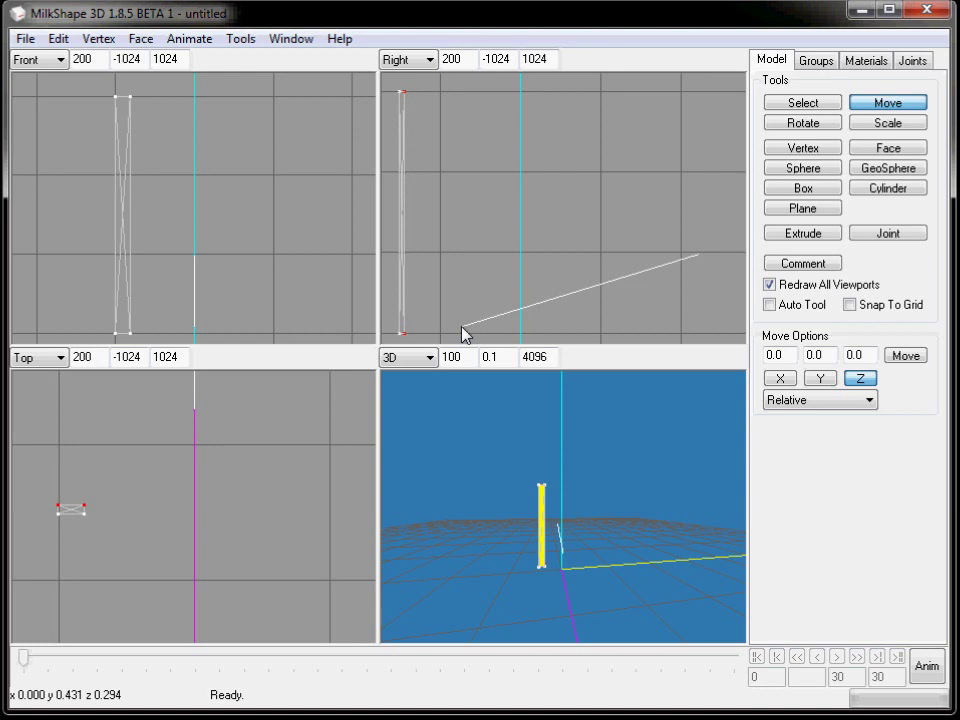
drag(462, 333, 462, 333)
mouse_move(634, 591)
mouse_down()
mouse_move(654, 609)
mouse_move(687, 603)
mouse_move(536, 585)
mouse_move(633, 584)
mouse_up()
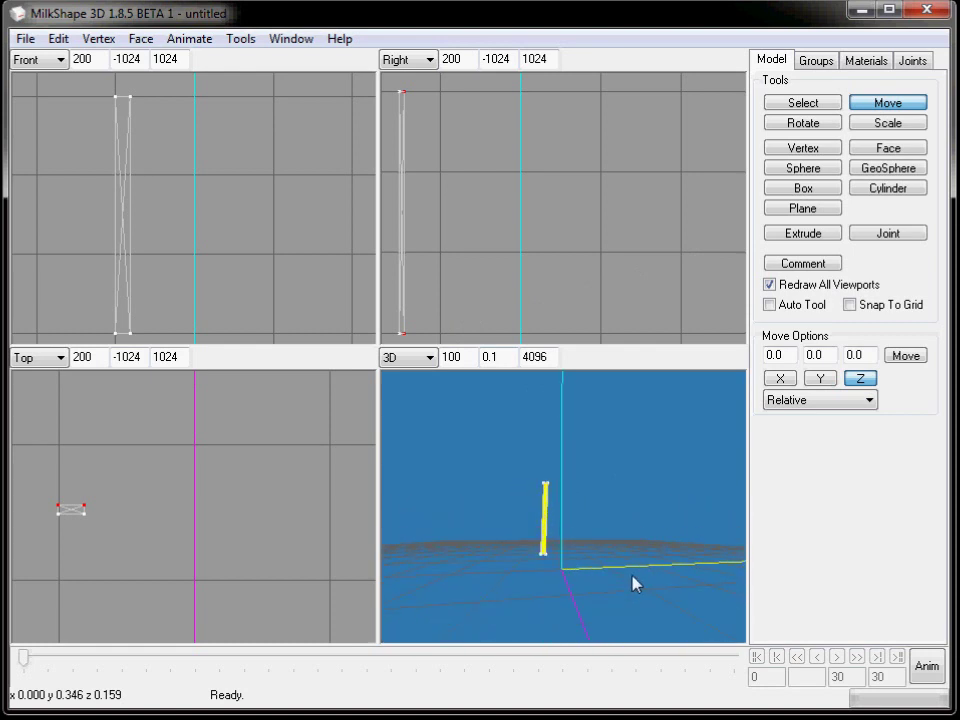
- Scale the bar's inner-side vertices in the Front view to 0.9 in Y about the center of mass, forming angled ends
click(806, 105)
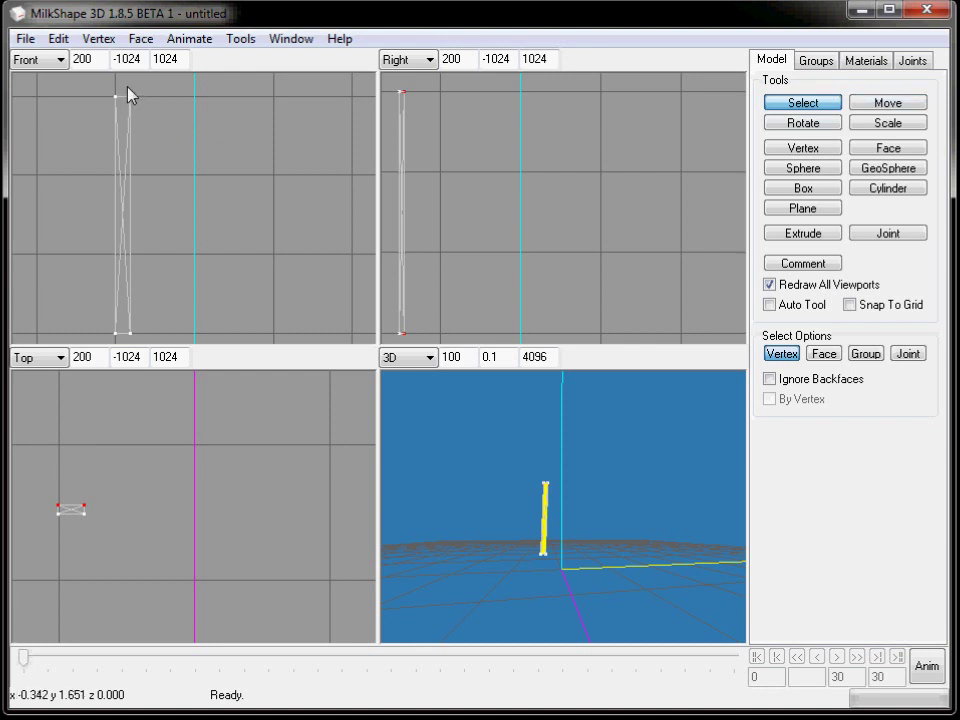
drag(121, 85, 157, 349)
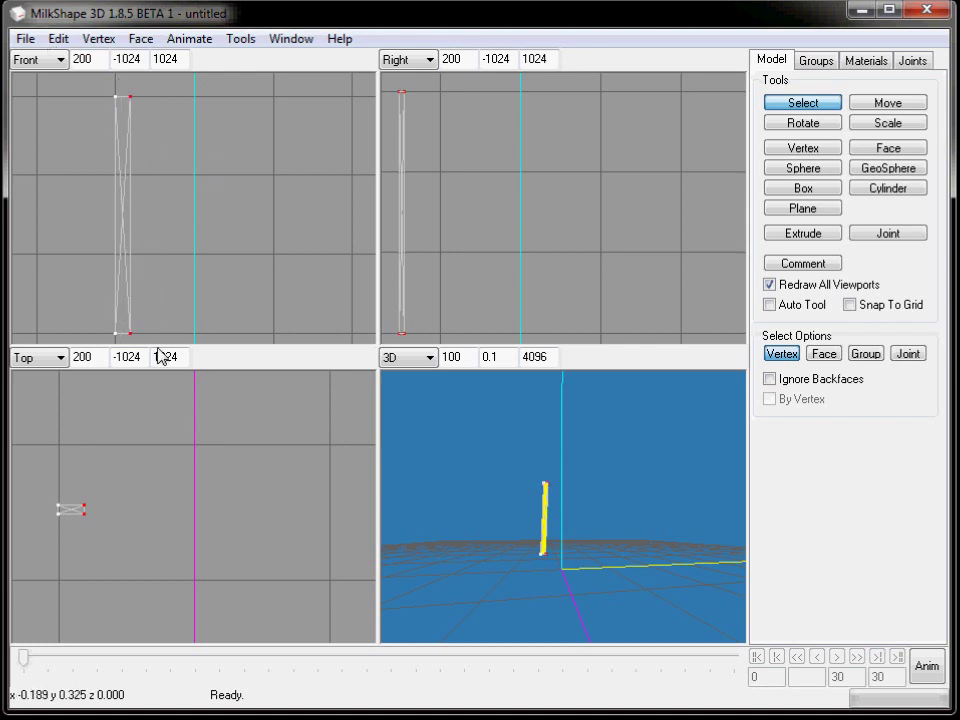
click(904, 125)
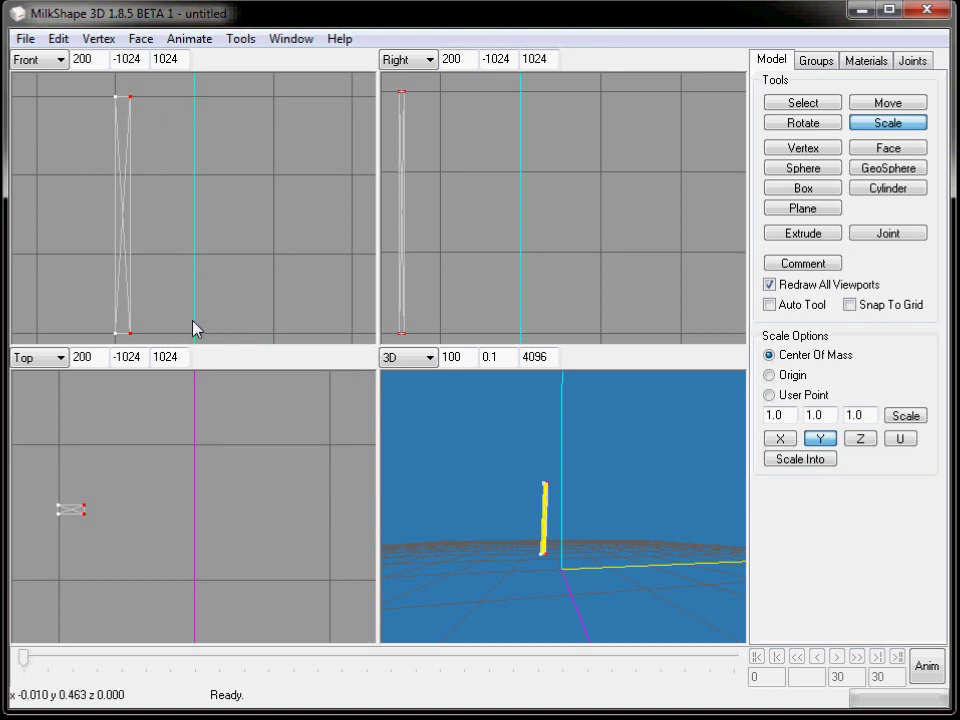
drag(822, 415, 791, 415)
text(0.9)
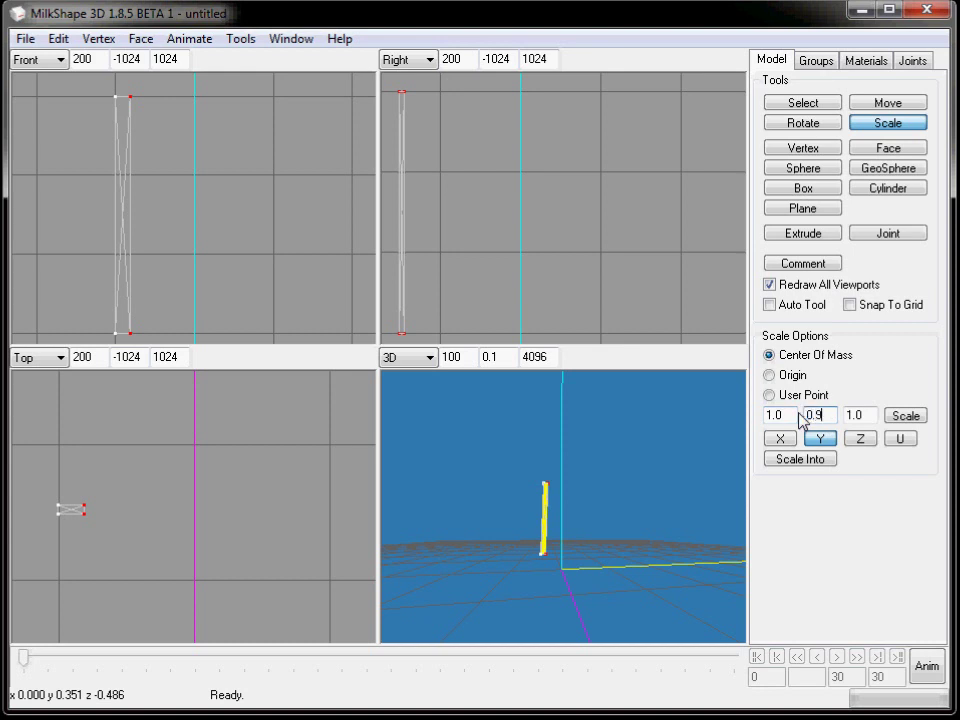
click(900, 415)
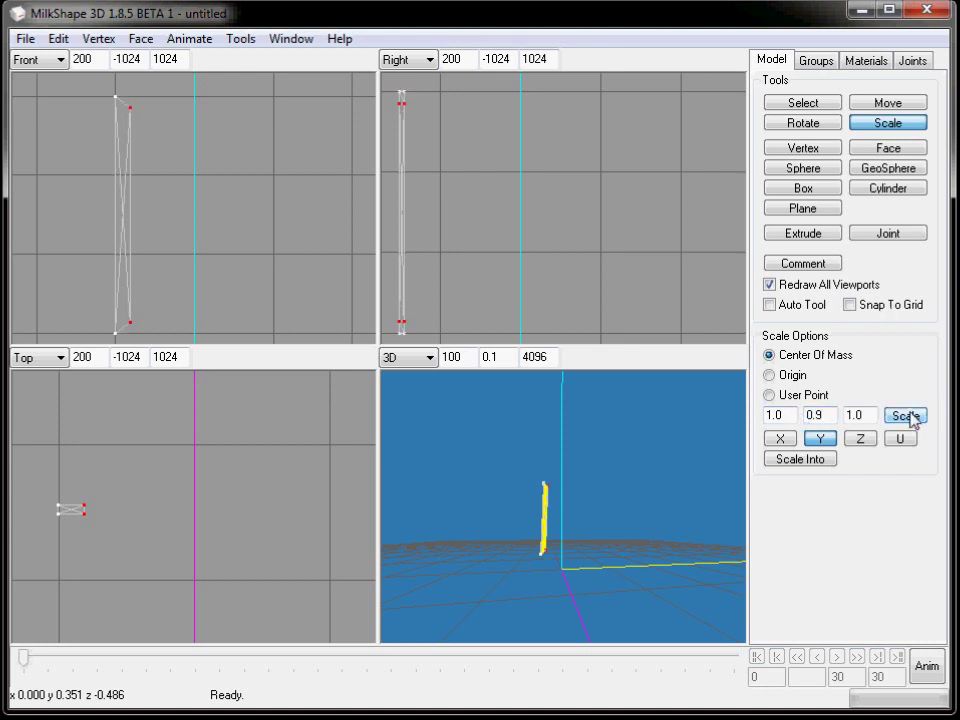
drag(420, 474, 679, 566)
scroll(677, 571, down, 3)
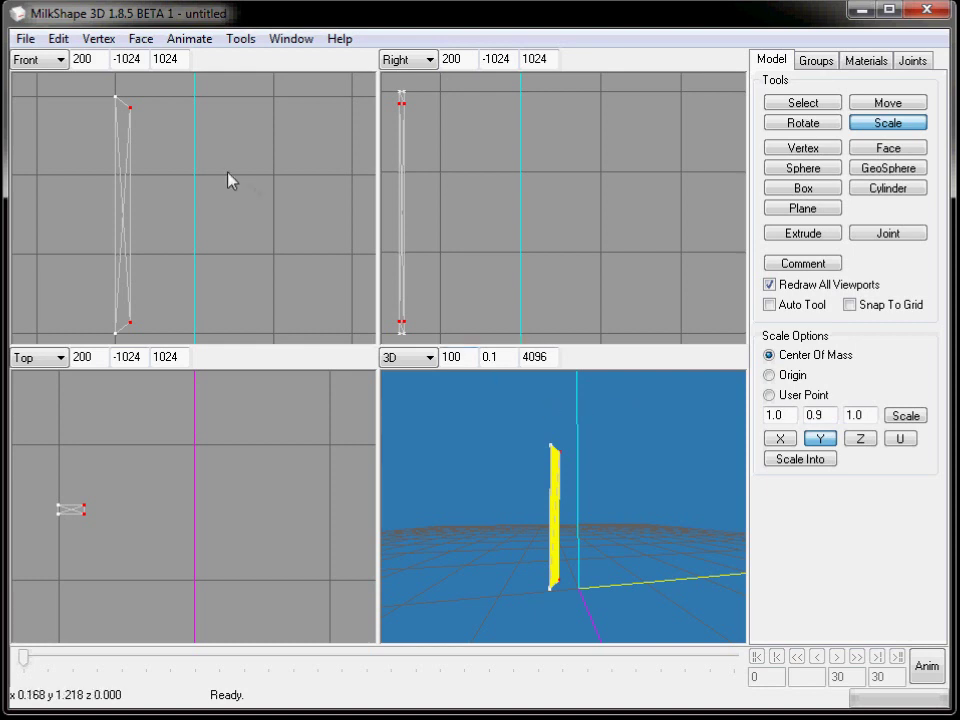
- Select the whole bar and duplicate it
click(818, 62)
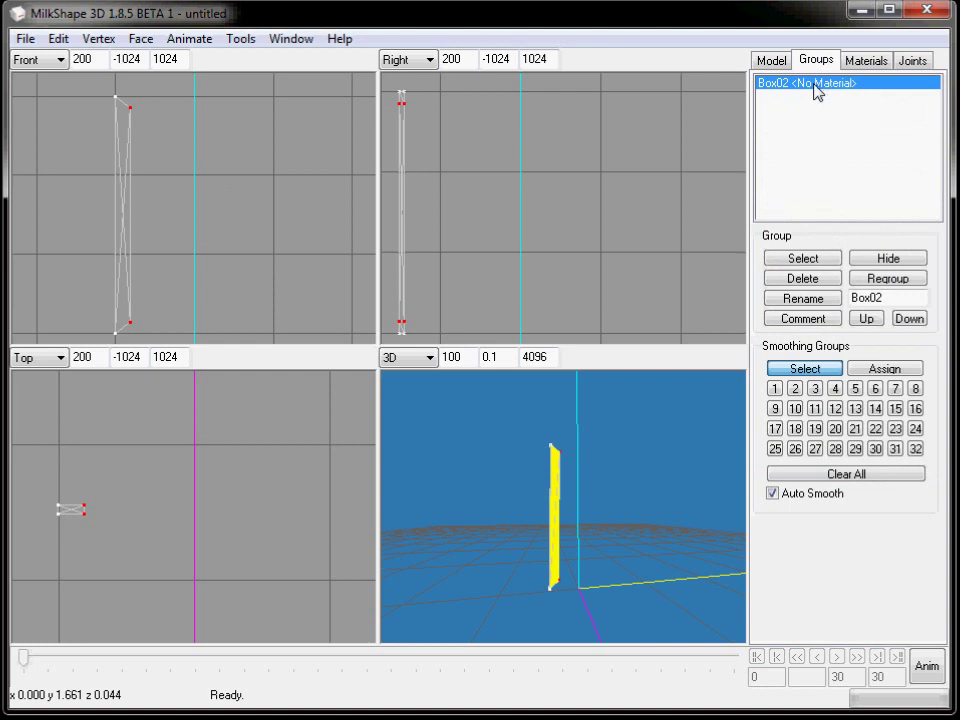
double_click(816, 84)
double_click(816, 86)
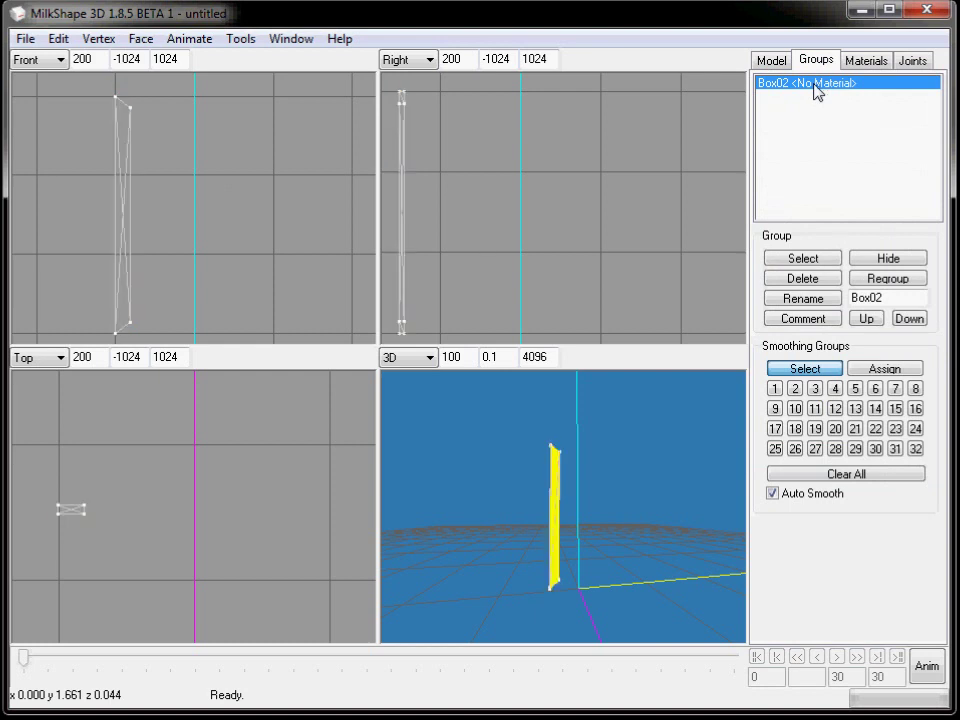
click(806, 261)
click(806, 261)
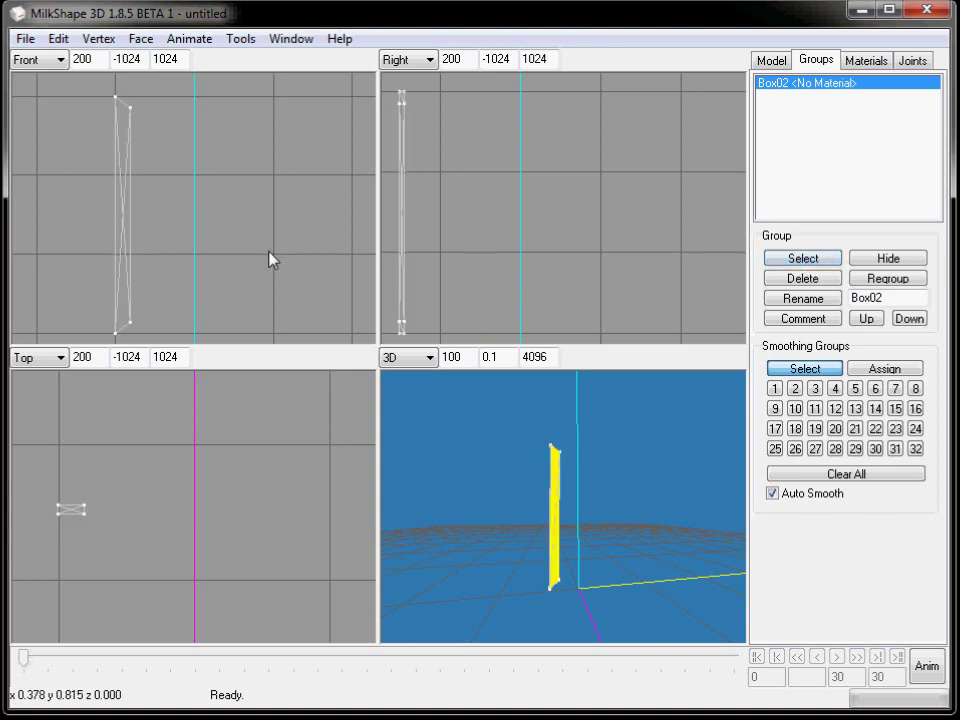
key(ctrl+a)
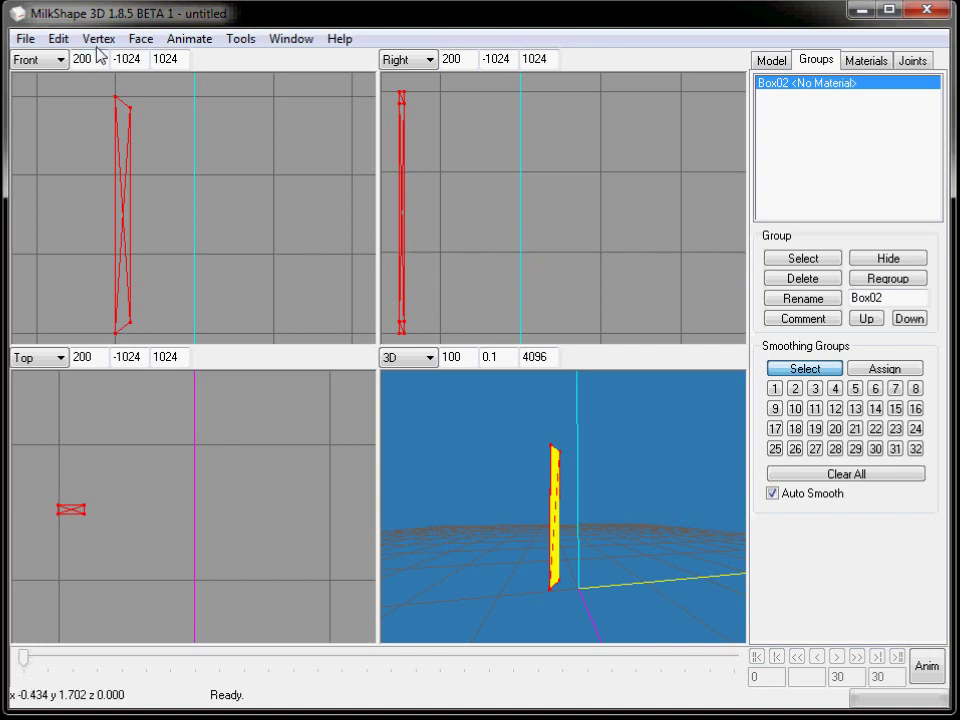
click(64, 42)
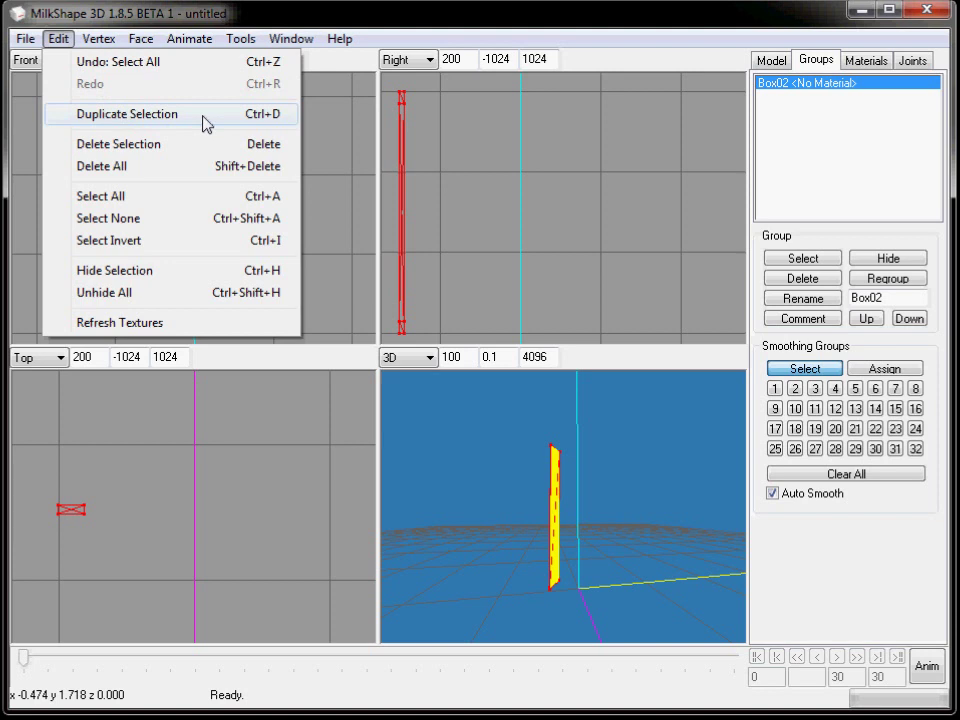
click(204, 116)
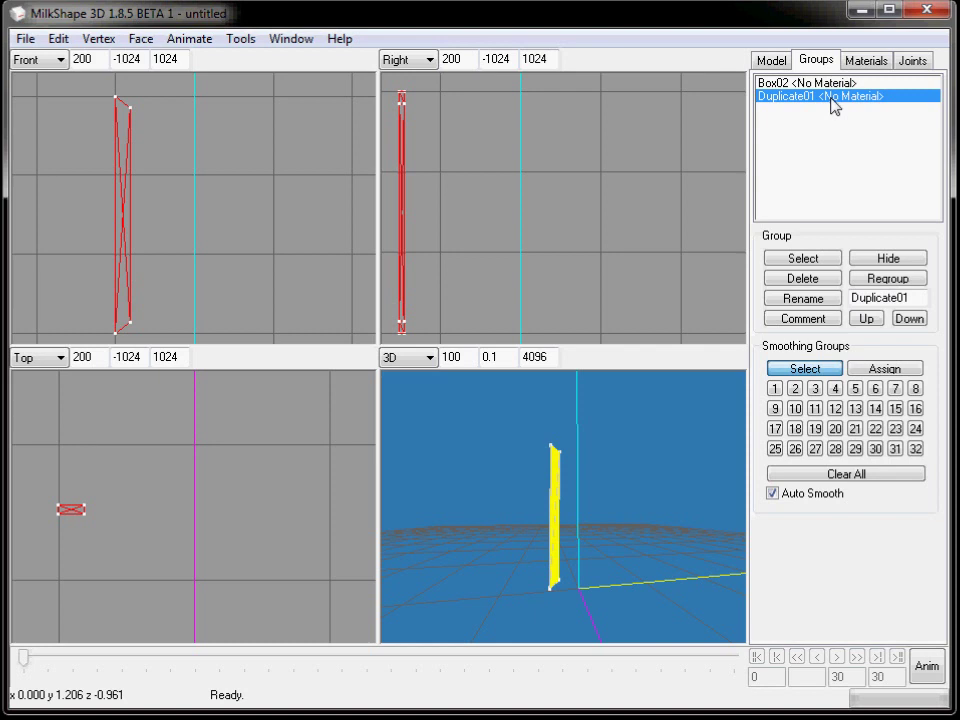
- Move the duplicate bar along X only, about 0.65 units to the other side of the vertical axis in the Front view
click(772, 62)
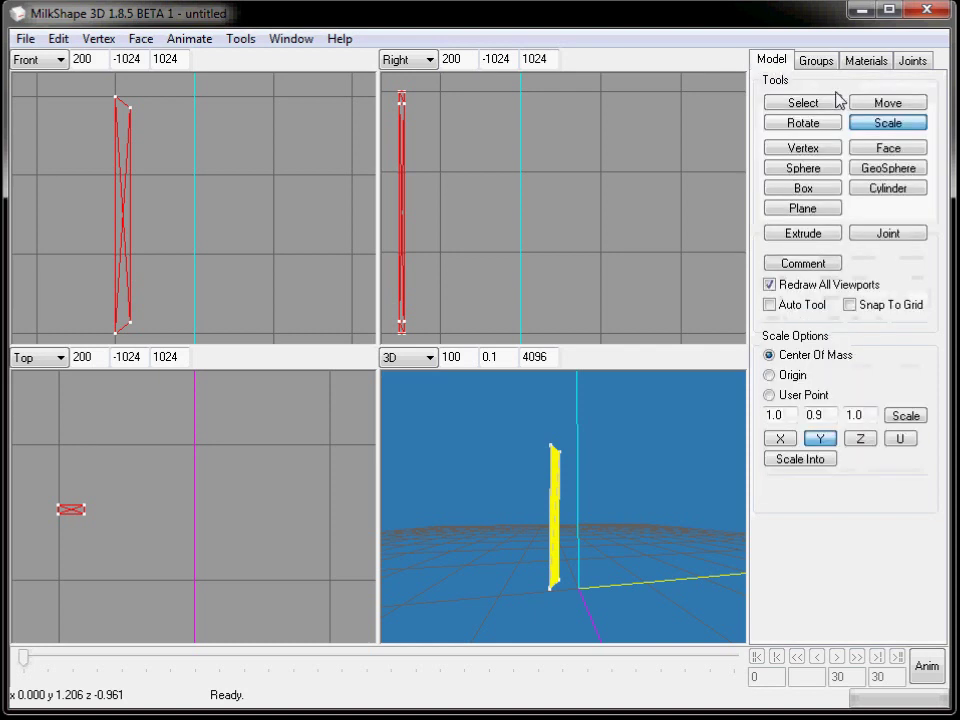
click(886, 104)
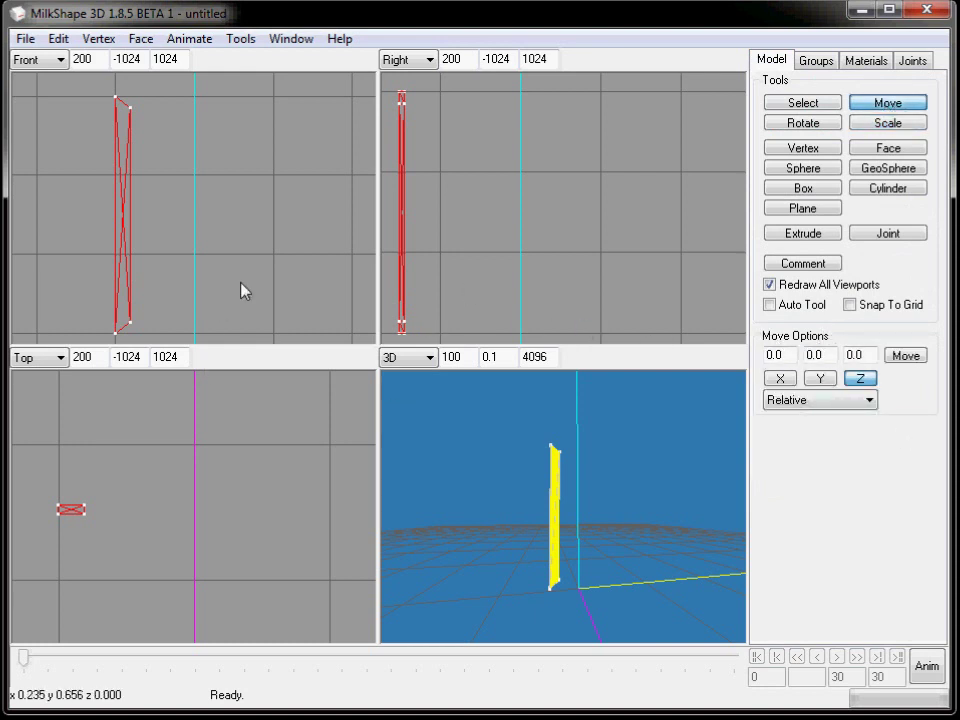
drag(321, 284, 349, 285)
click(784, 381)
click(785, 380)
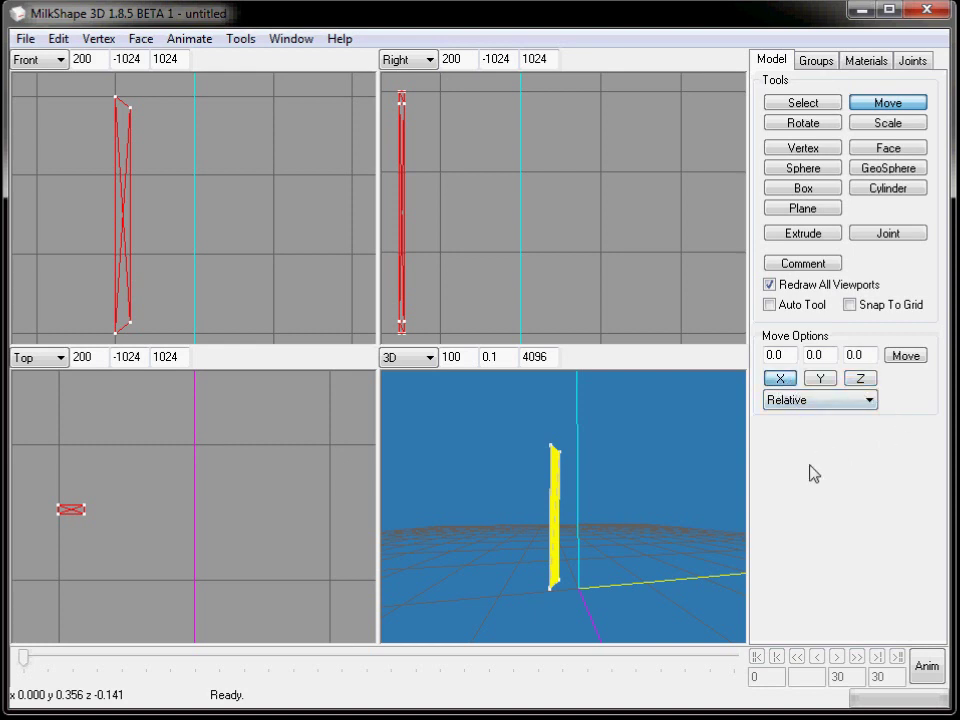
drag(251, 295, 363, 285)
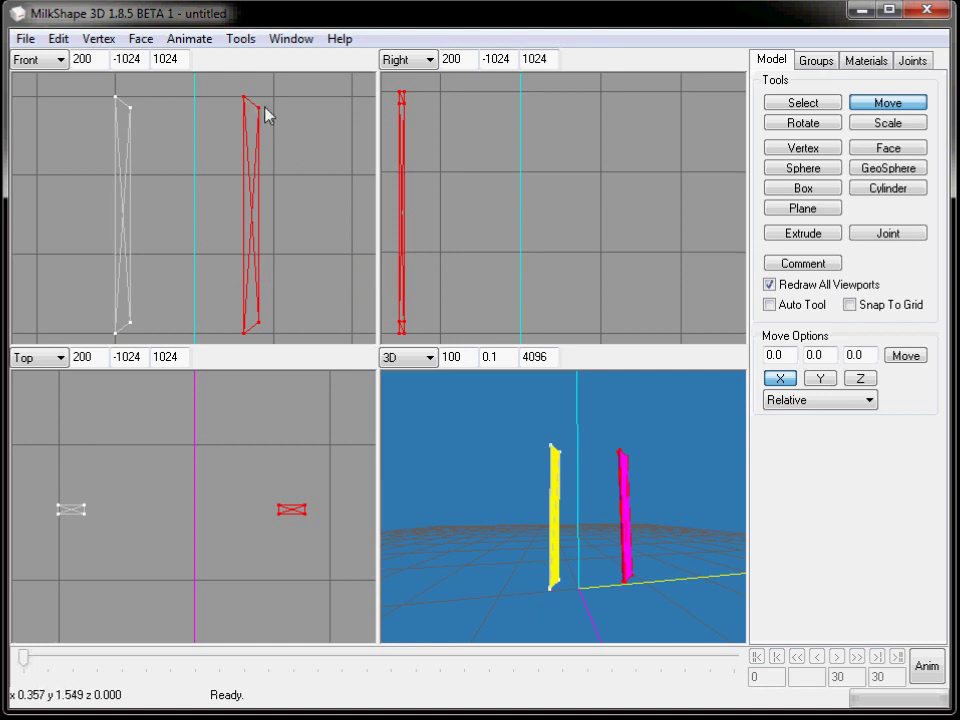
- Mirror the duplicate bar left to right and move it along X until its outer edge meets the grid line opposite the original
click(98, 39)
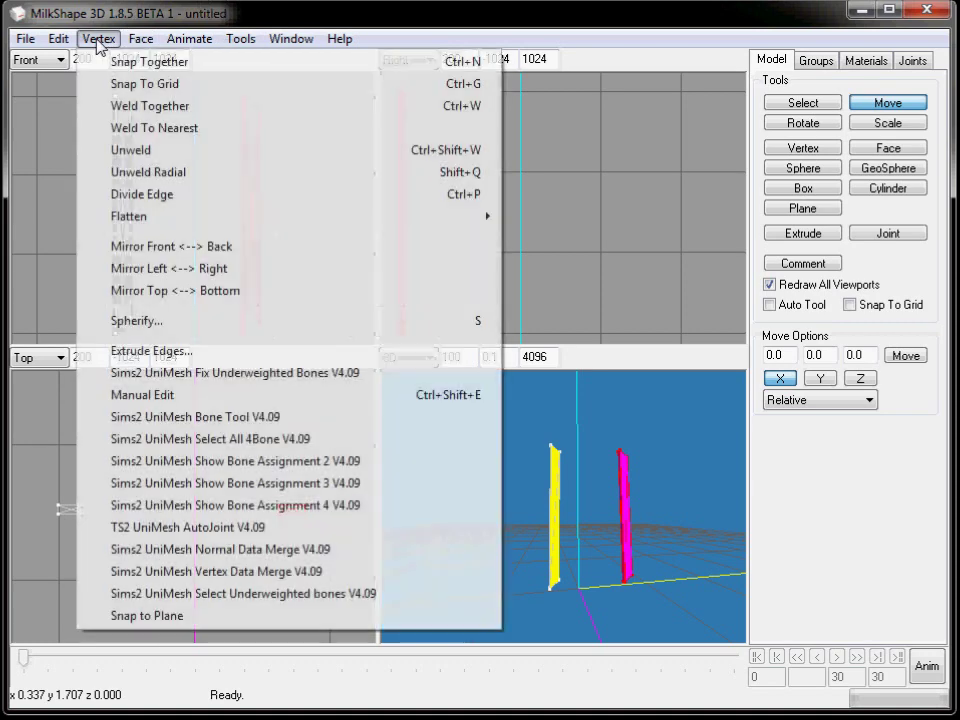
click(151, 270)
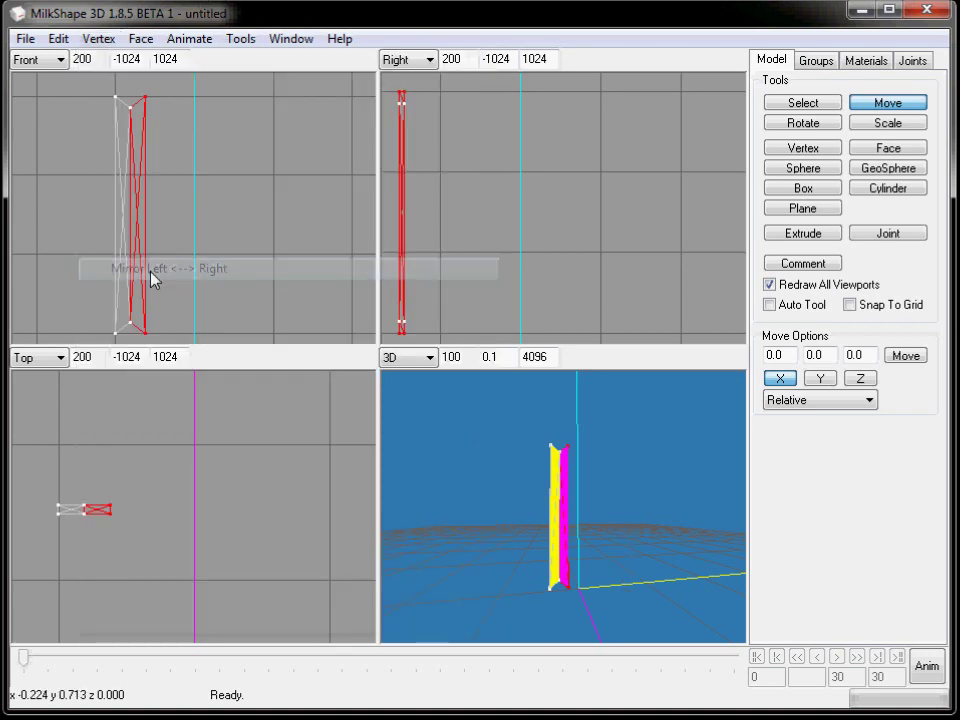
drag(287, 287, 390, 294)
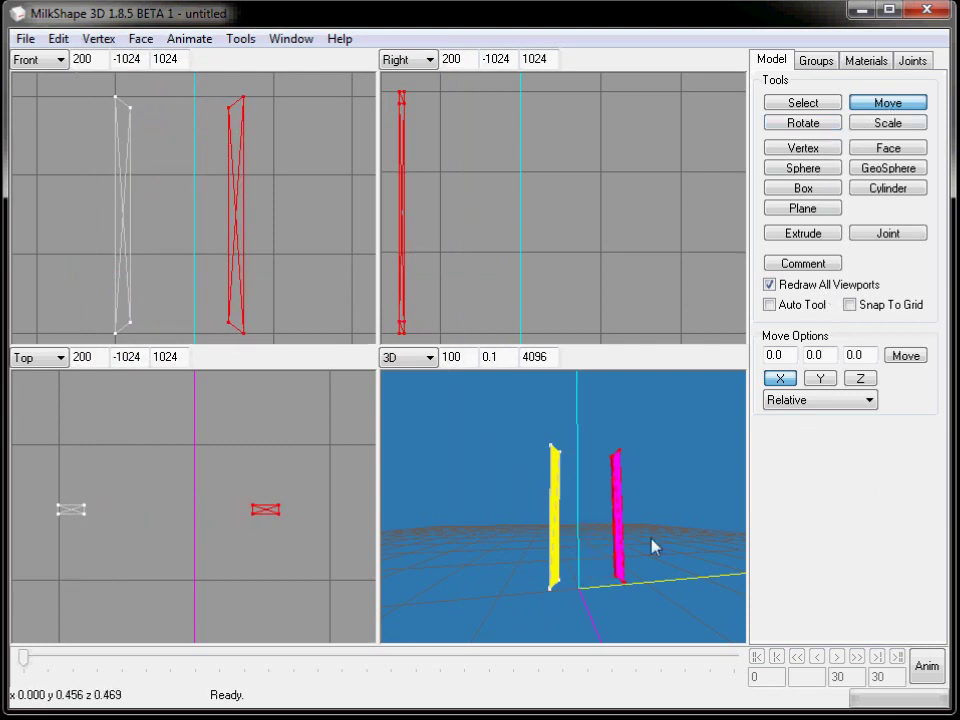
drag(707, 591, 692, 600)
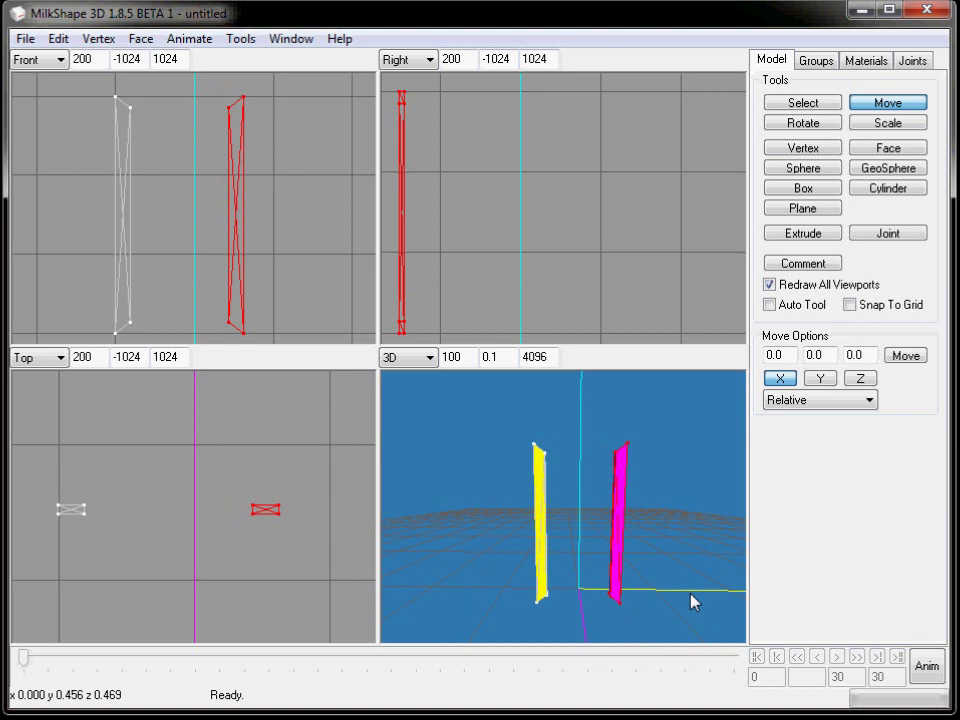
drag(306, 251, 337, 251)
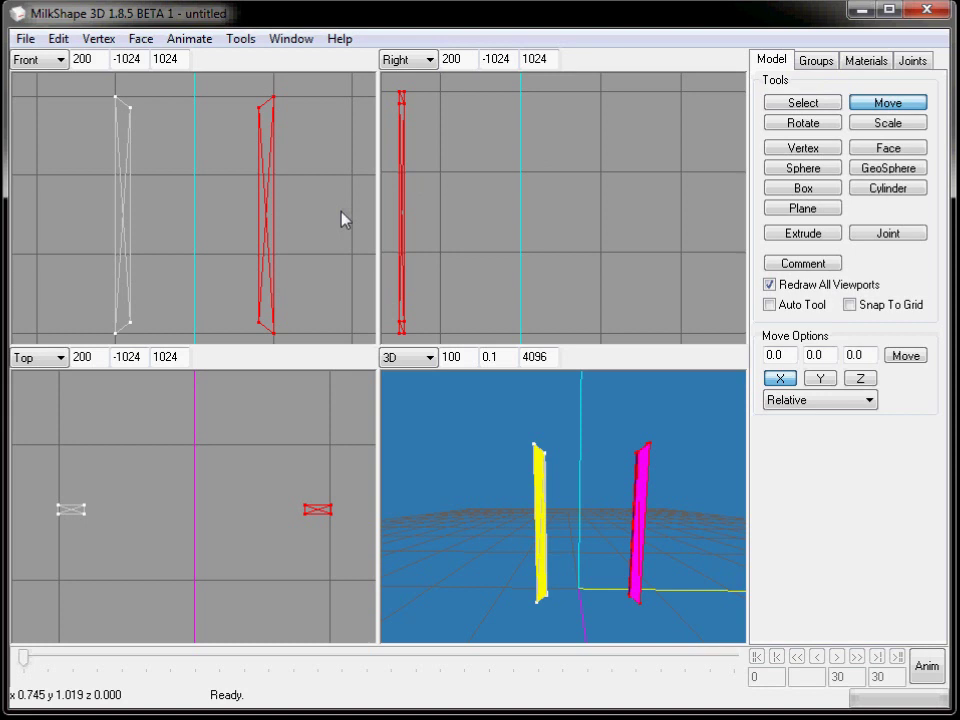
- Duplicate the selected side bar and move the copy along X, about 0.23 units toward the vertical axis in the Front view
key(ctrl+a)
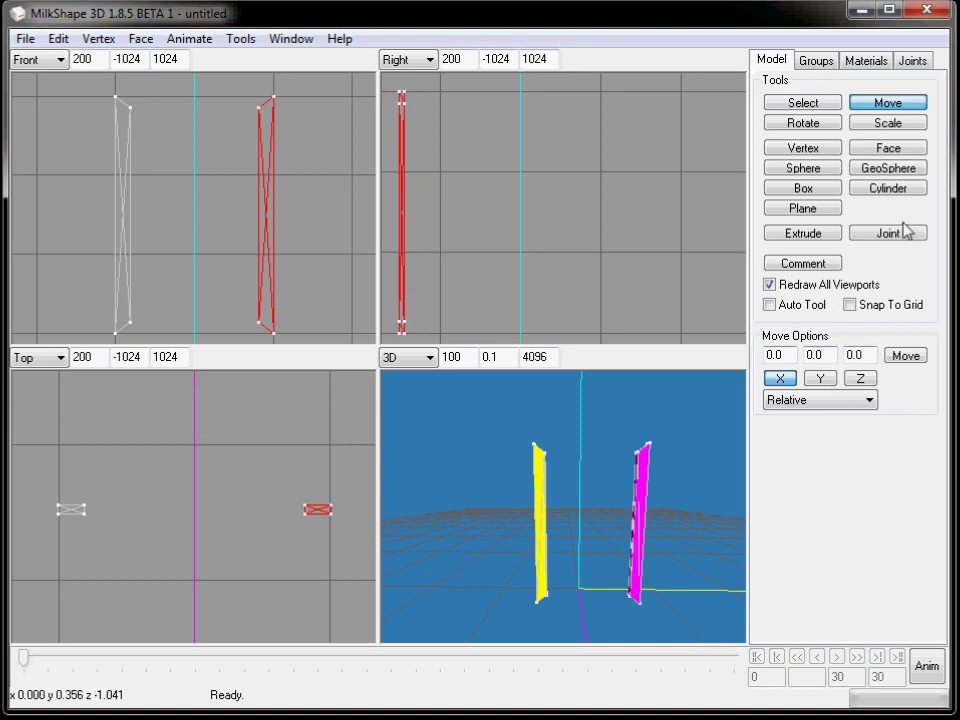
click(816, 62)
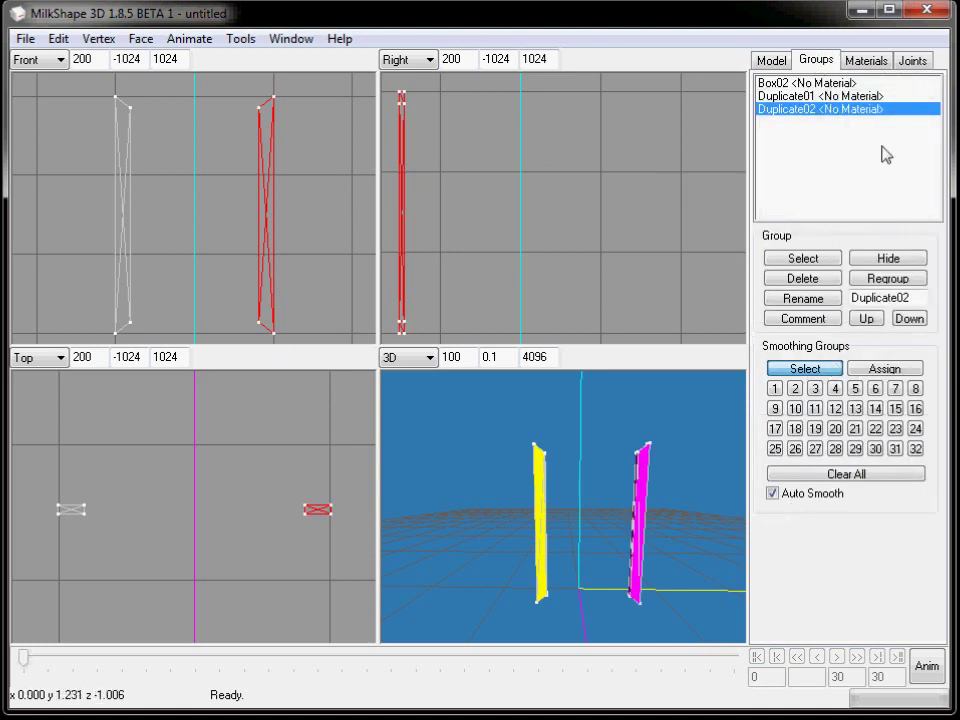
click(780, 64)
drag(341, 246, 301, 254)
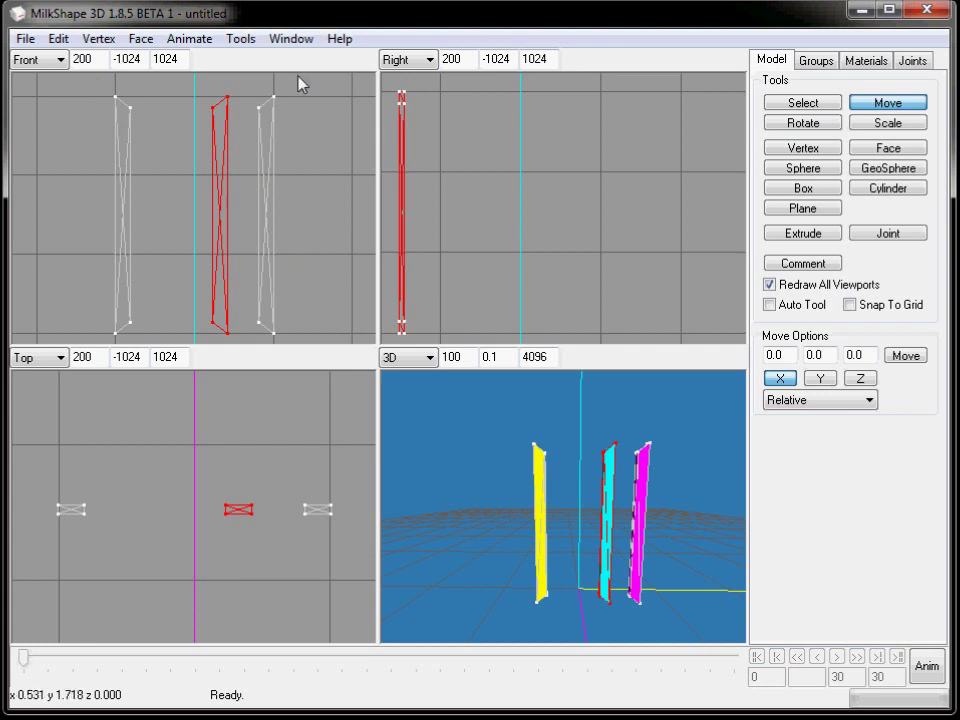
- Rotate the new bar copy 90 degrees around Z about its center of mass so it lies horizontally
click(830, 126)
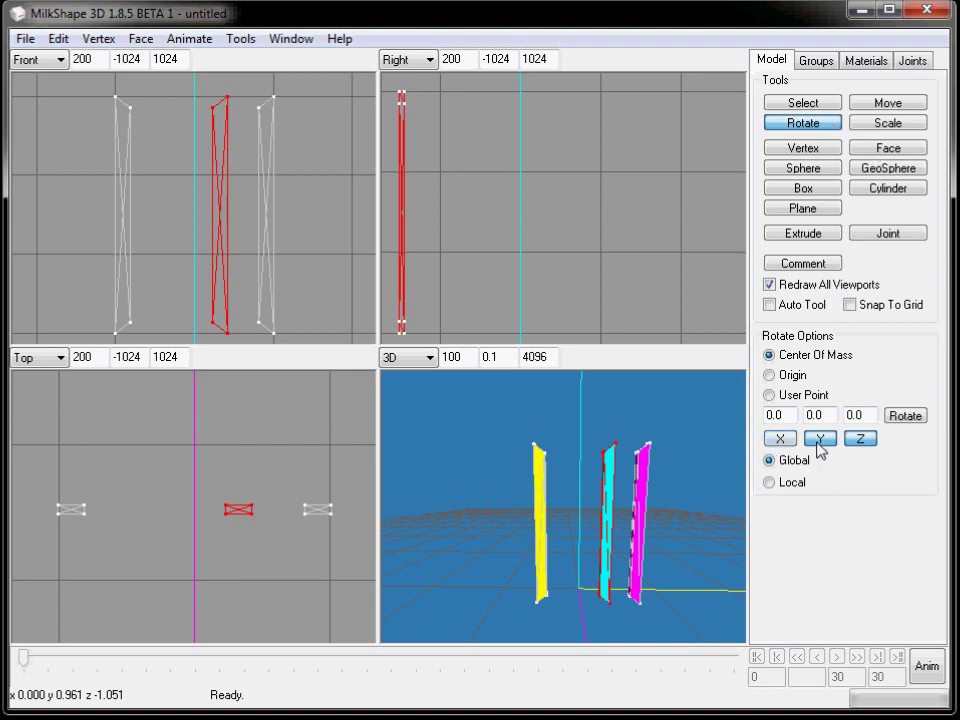
drag(860, 414, 836, 410)
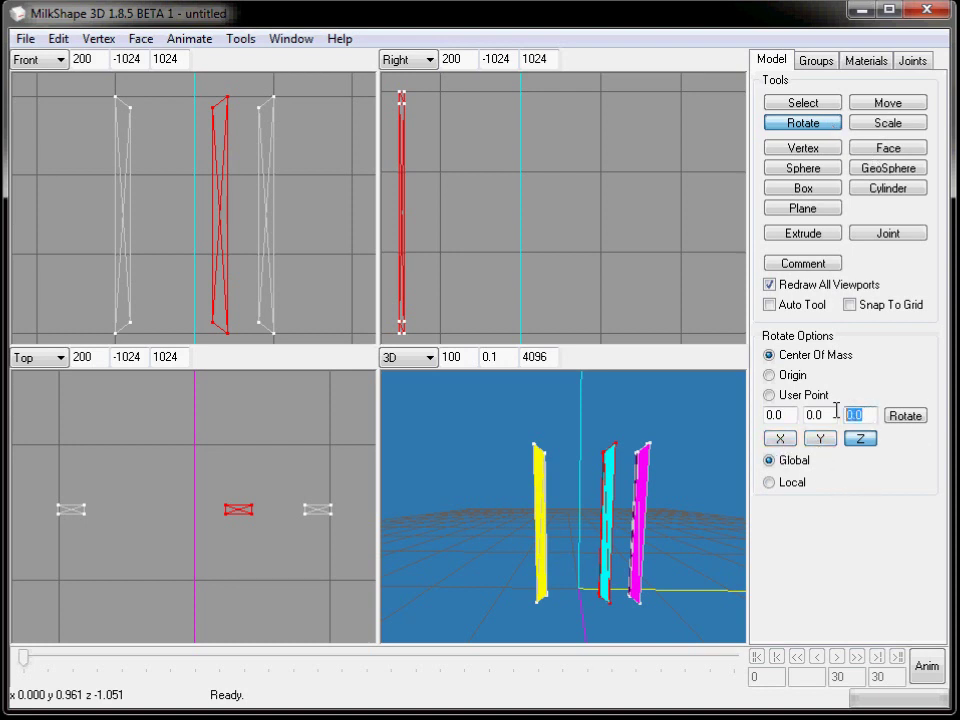
text(90)
click(904, 418)
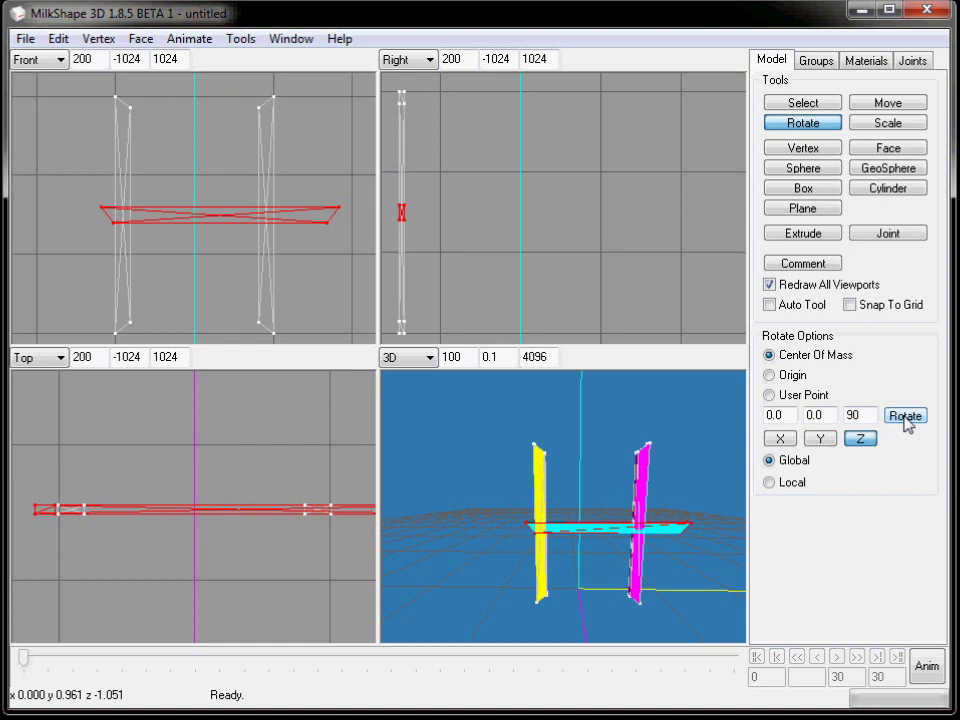
- Move the horizontal bar in X and Y until its upper-left corner meets the left side bar's upper outer corner in the Front view
click(898, 104)
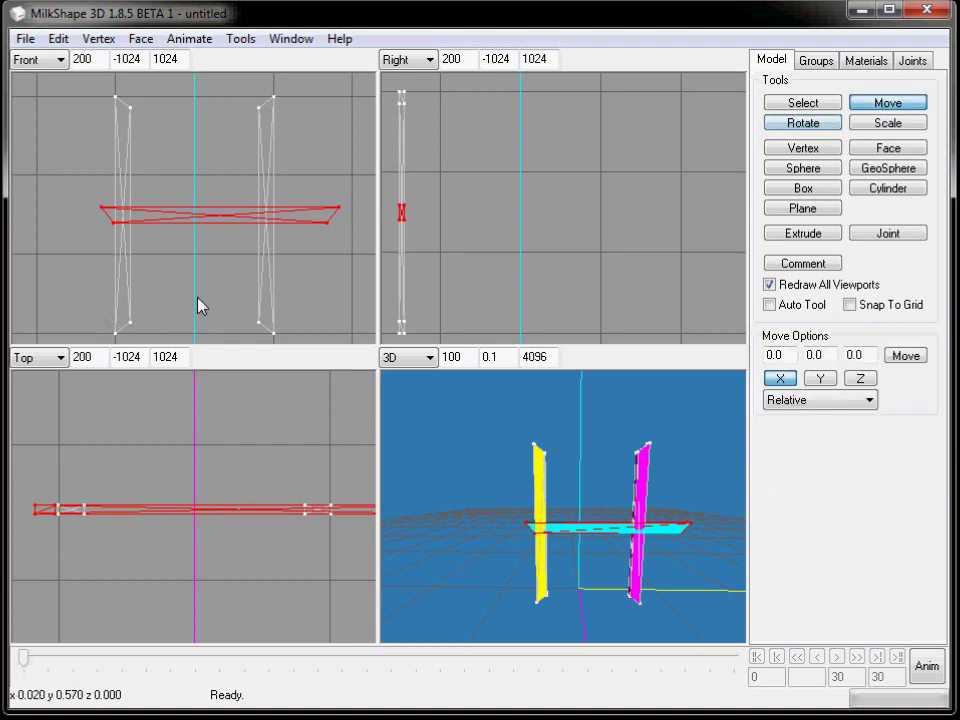
drag(204, 281, 193, 283)
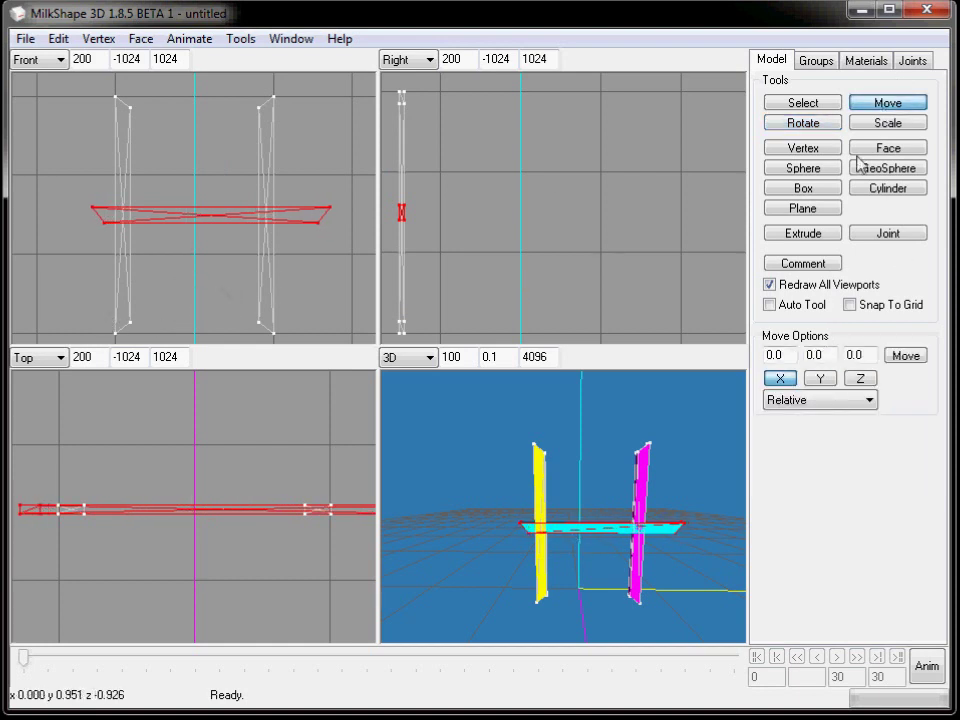
click(819, 380)
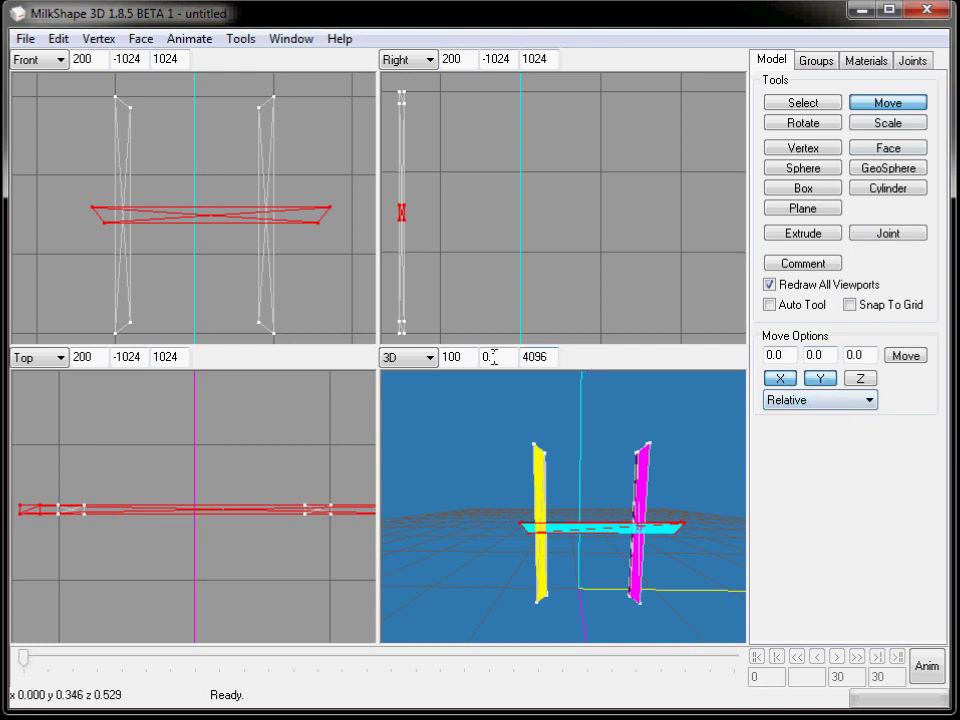
drag(206, 281, 224, 180)
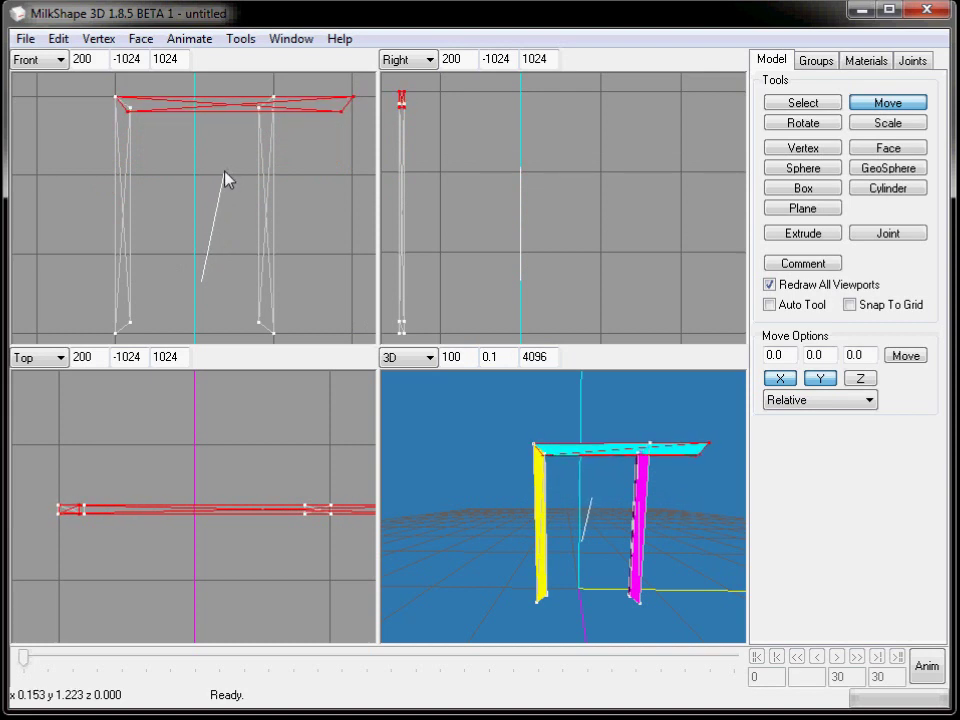
drag(226, 179, 226, 179)
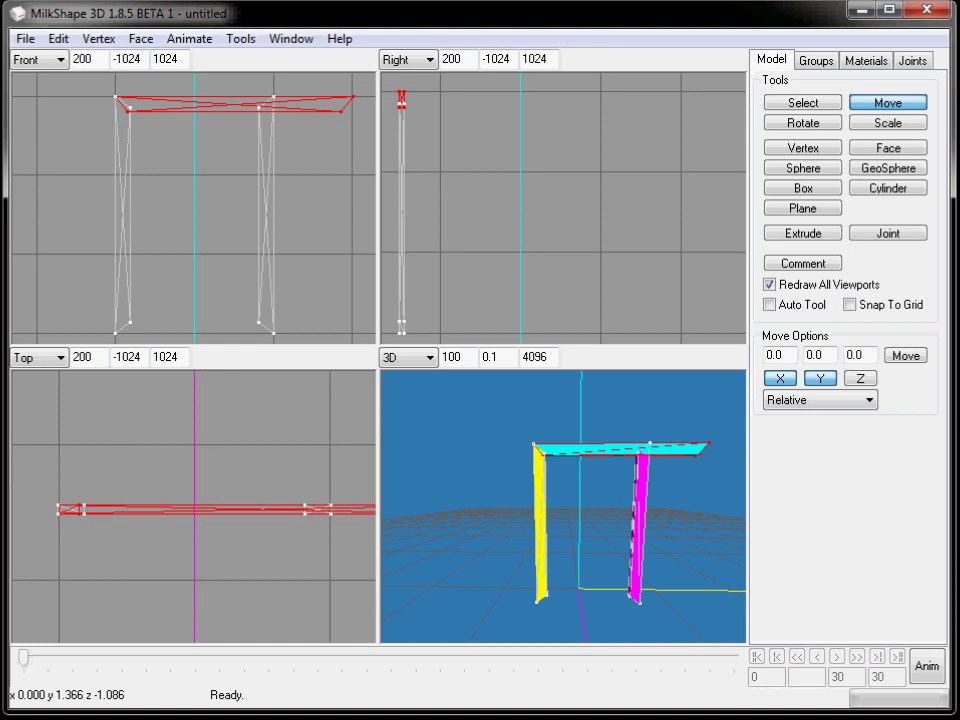
- Select the top bar's right-end vertices and move them along X until the outer corner meets the right side bar's upper outer corner
click(793, 102)
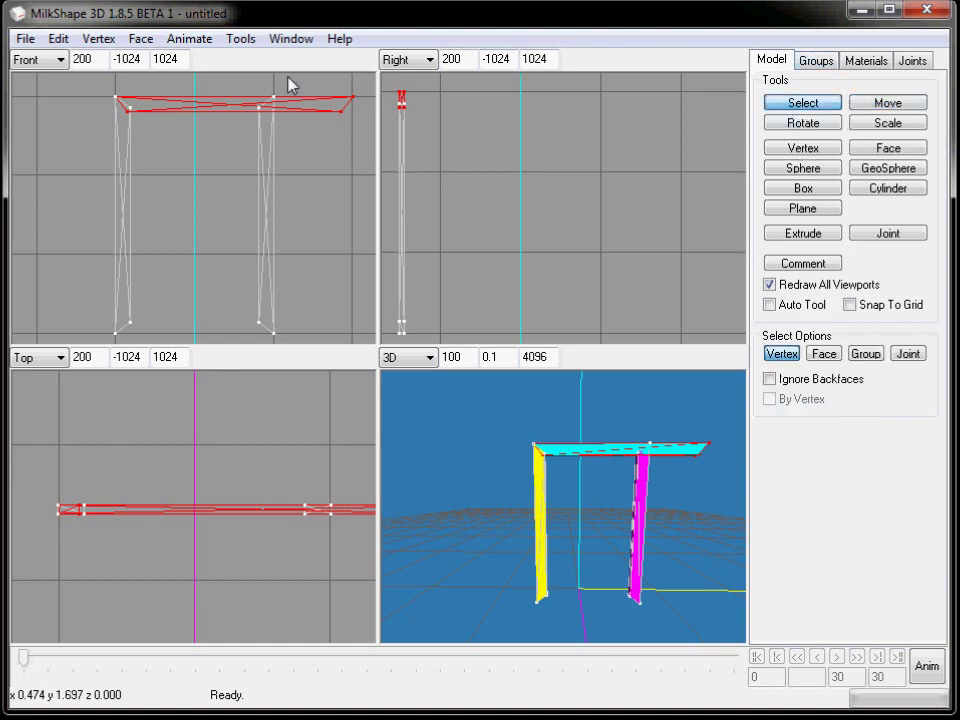
drag(330, 80, 363, 139)
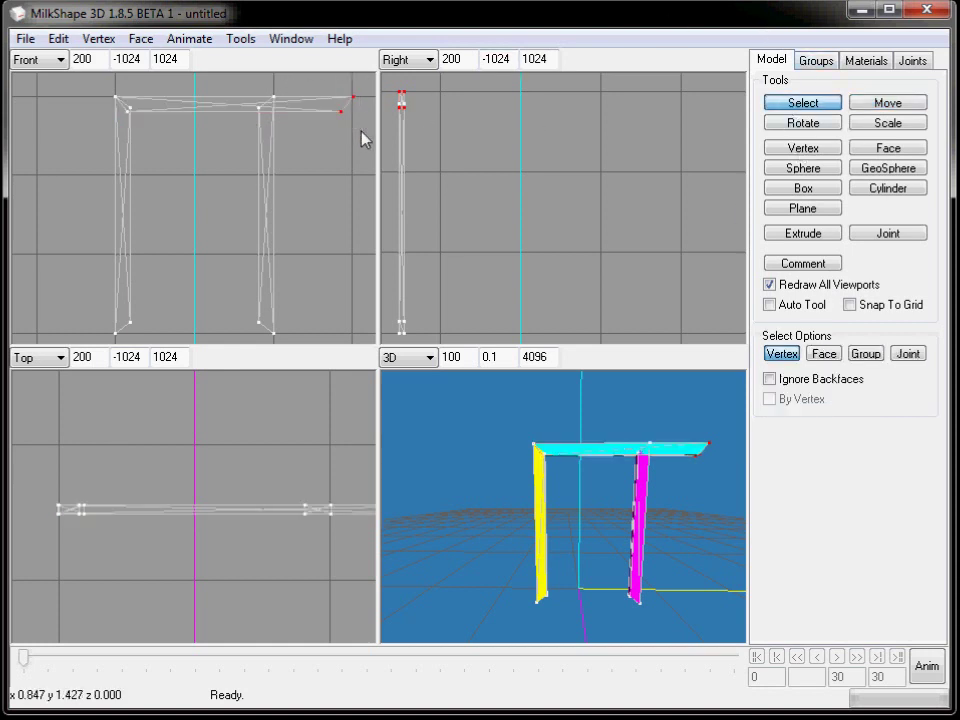
click(886, 103)
drag(357, 178, 321, 178)
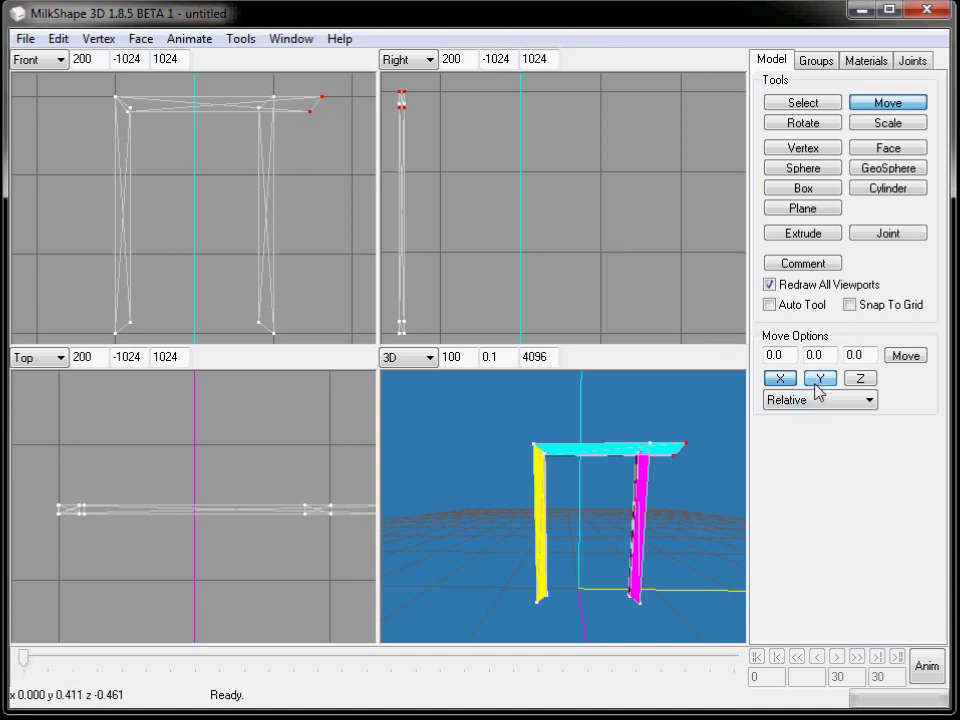
drag(315, 180, 274, 172)
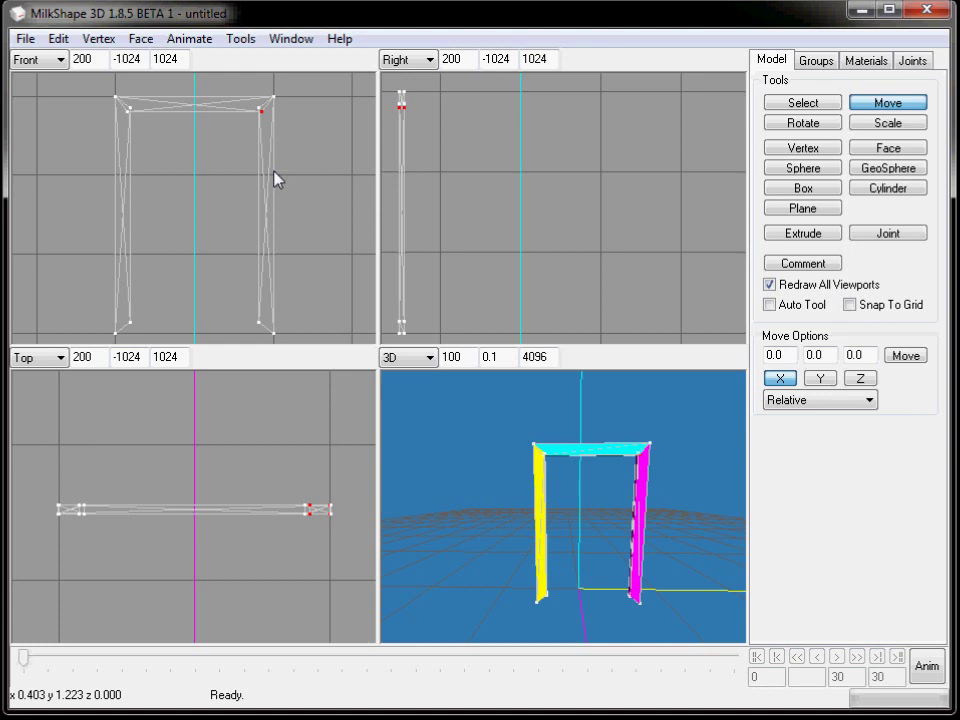
- Clear the vertex selection and maximize the Front view
click(807, 106)
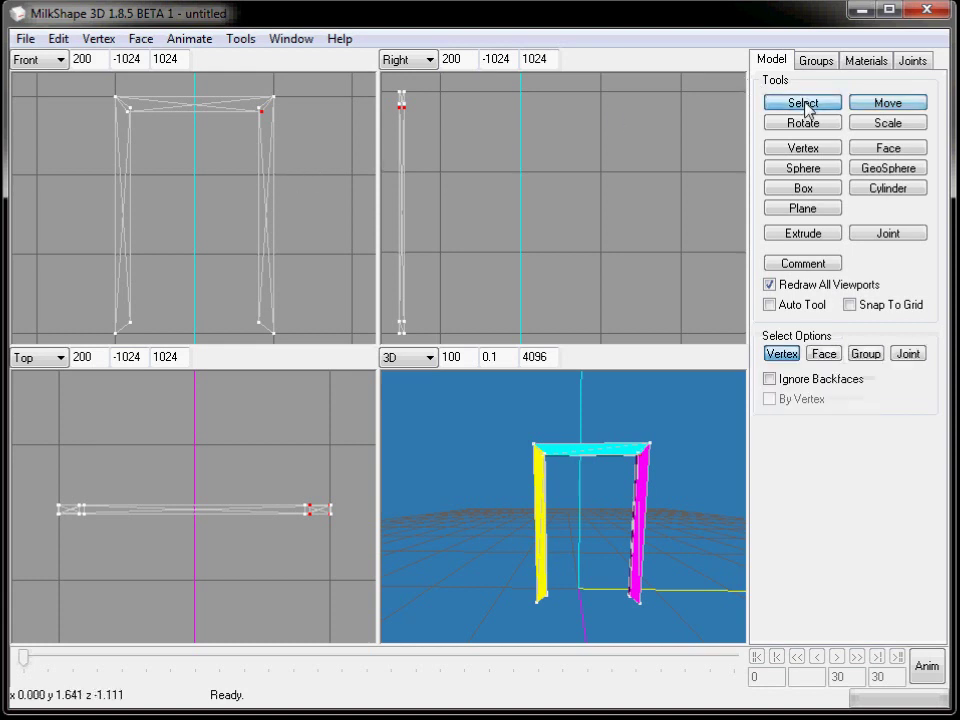
drag(166, 131, 266, 133)
click(124, 118)
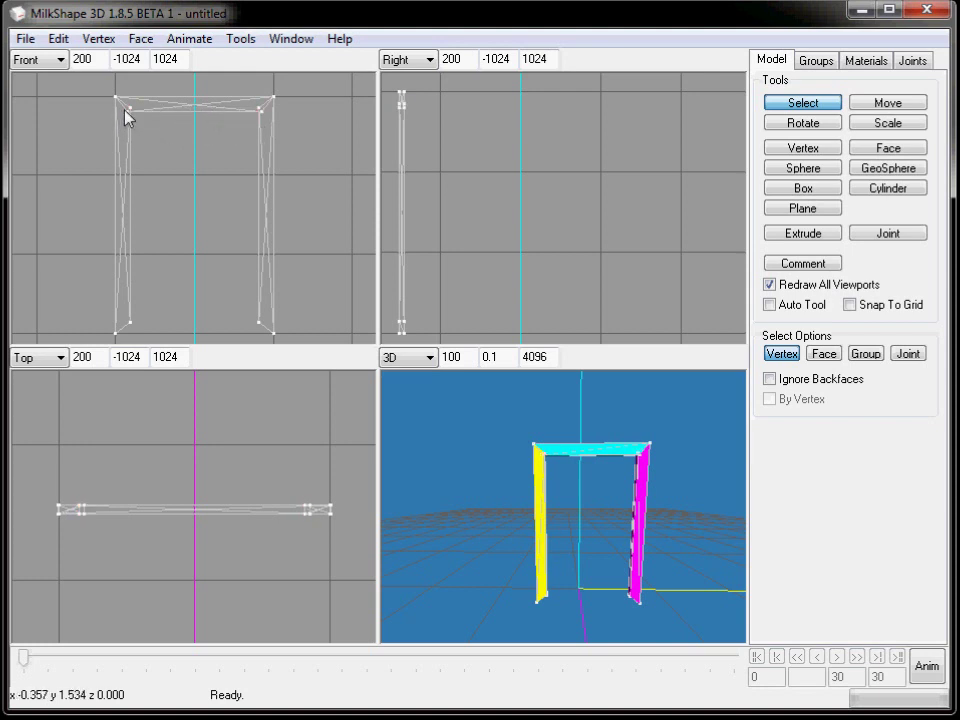
double_click(226, 204)
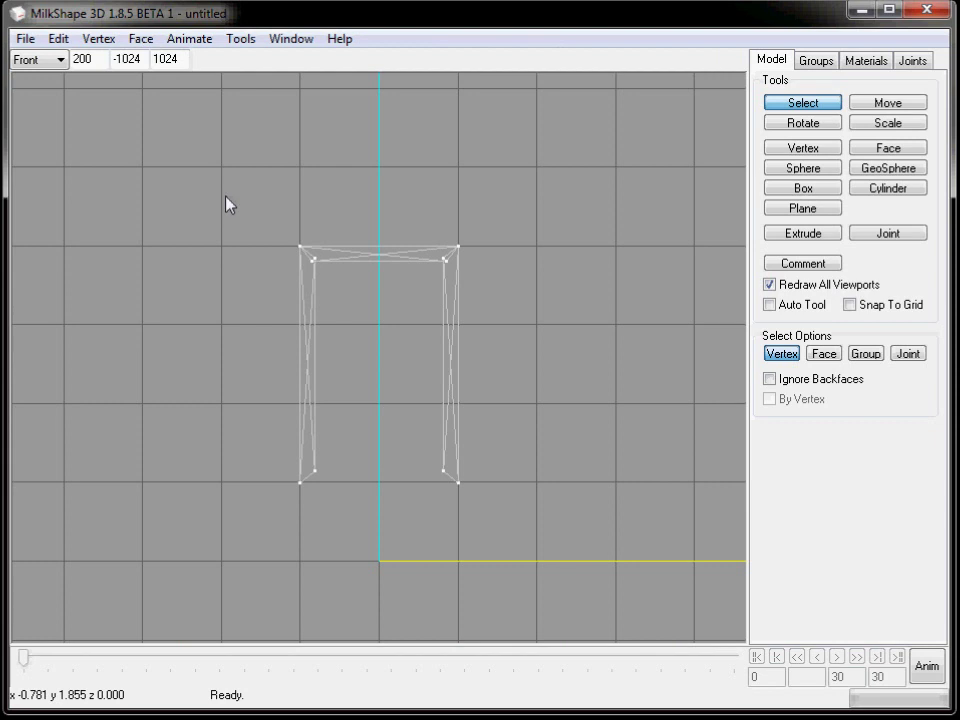
drag(572, 350, 538, 262)
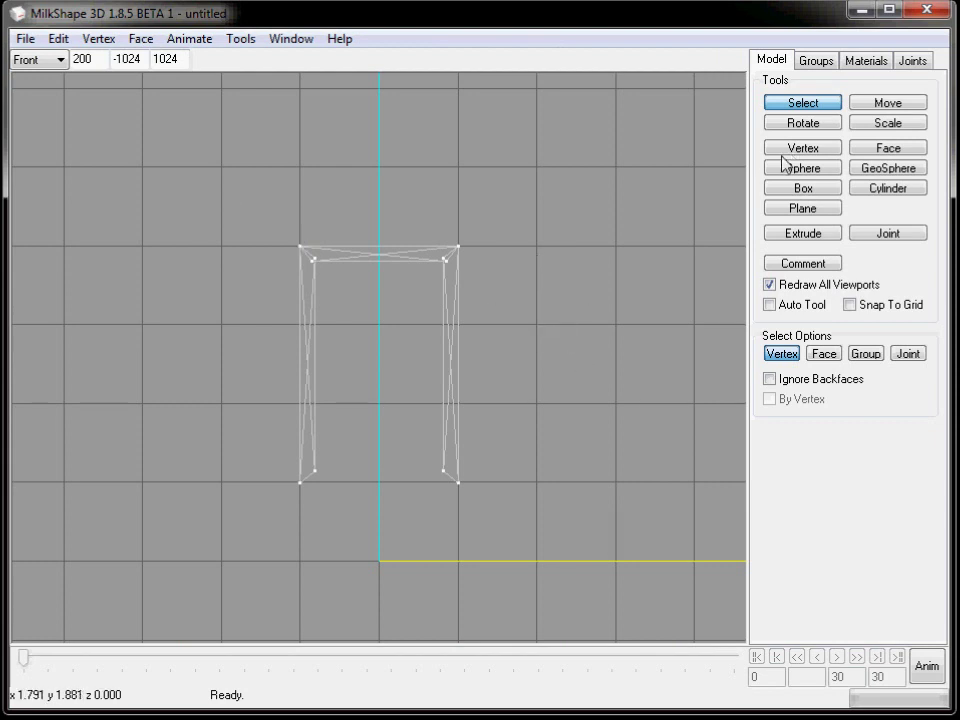
- Move the top bar's left inner vertices in X and Y onto the left side bar's upper inner corner
click(888, 102)
scroll(540, 328, up, 6)
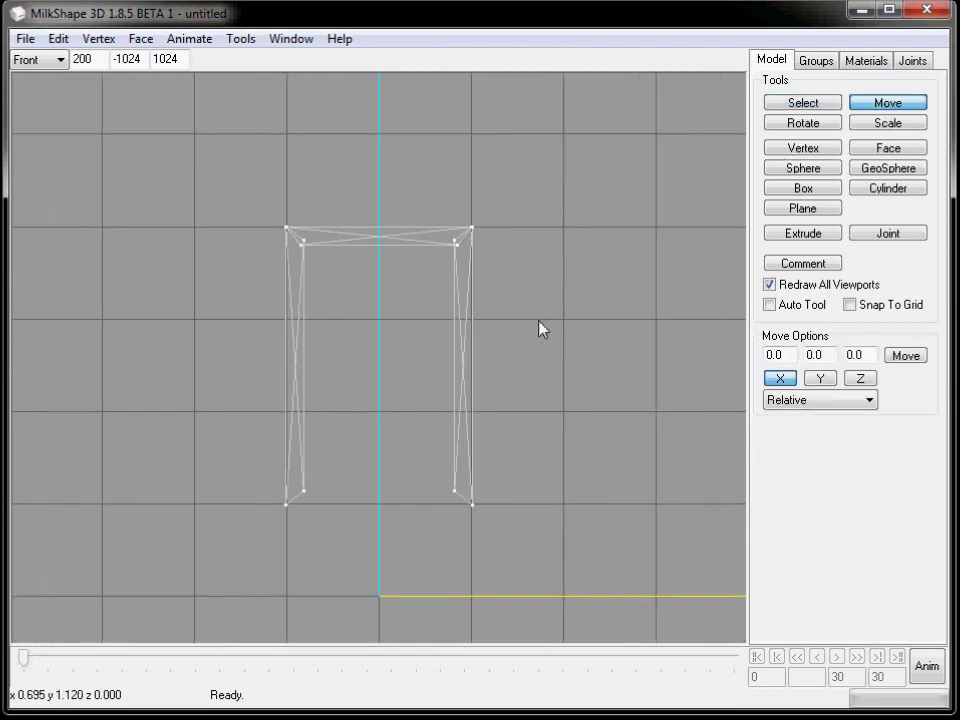
scroll(618, 330, up, 1)
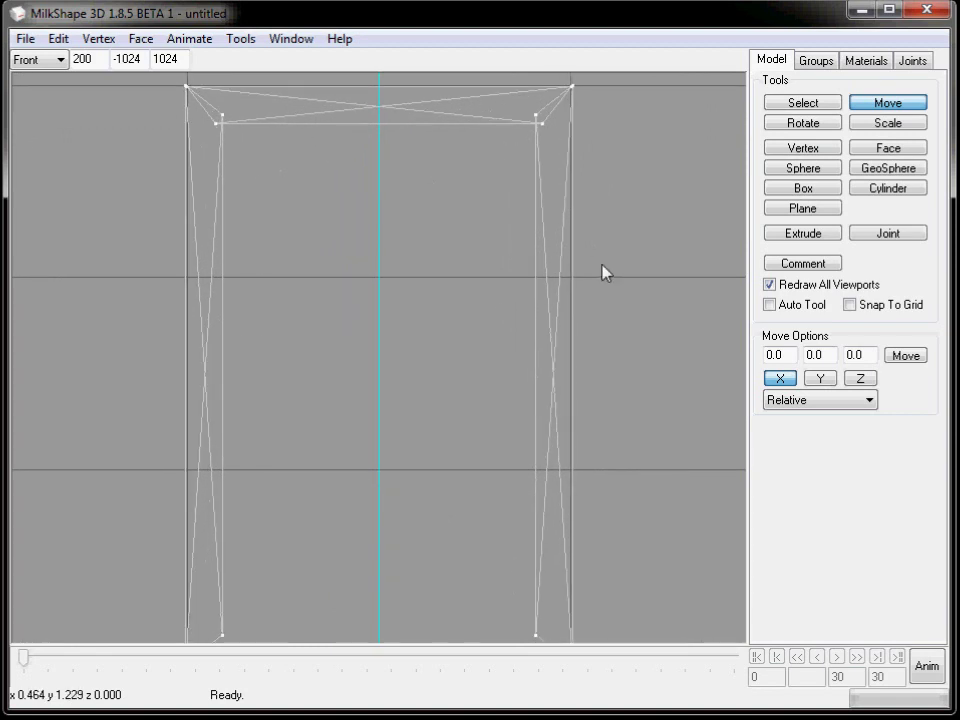
click(795, 104)
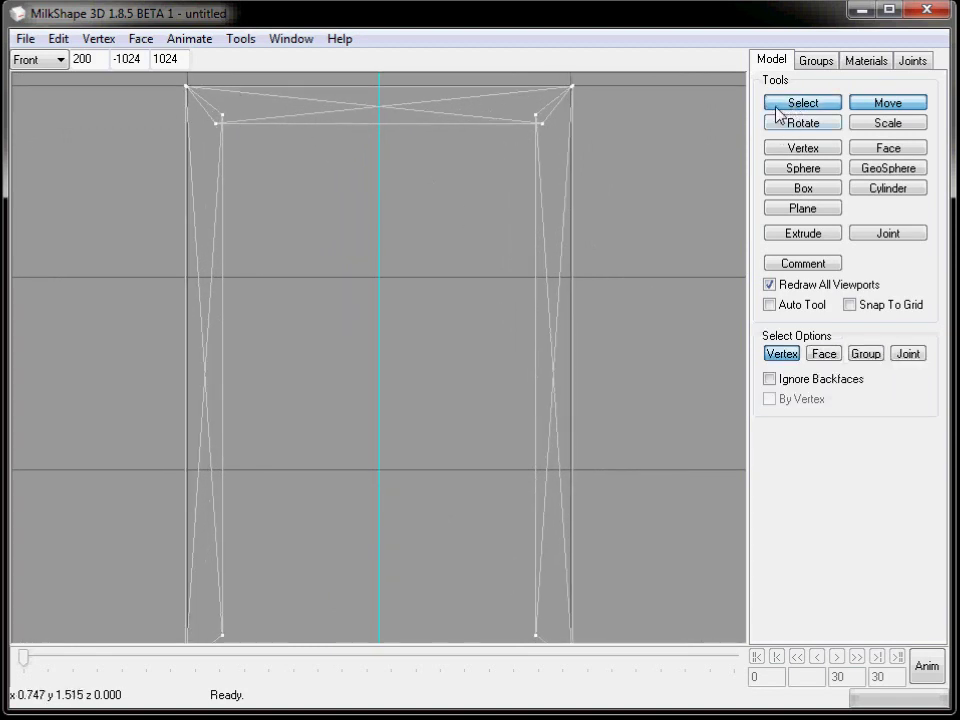
drag(221, 128, 221, 128)
click(886, 104)
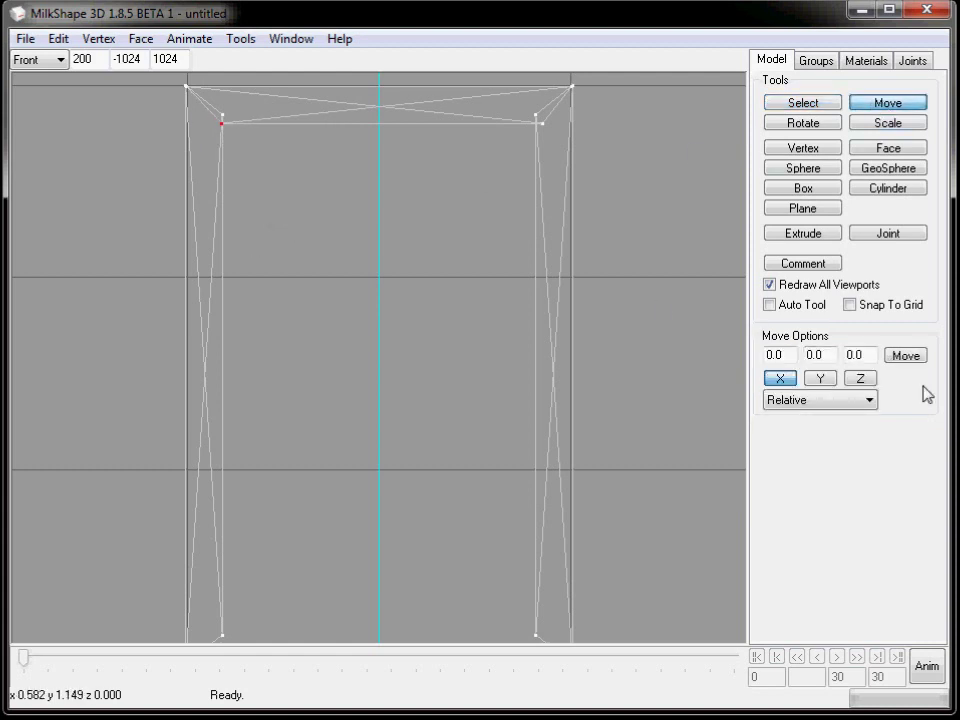
click(820, 378)
drag(324, 294, 326, 285)
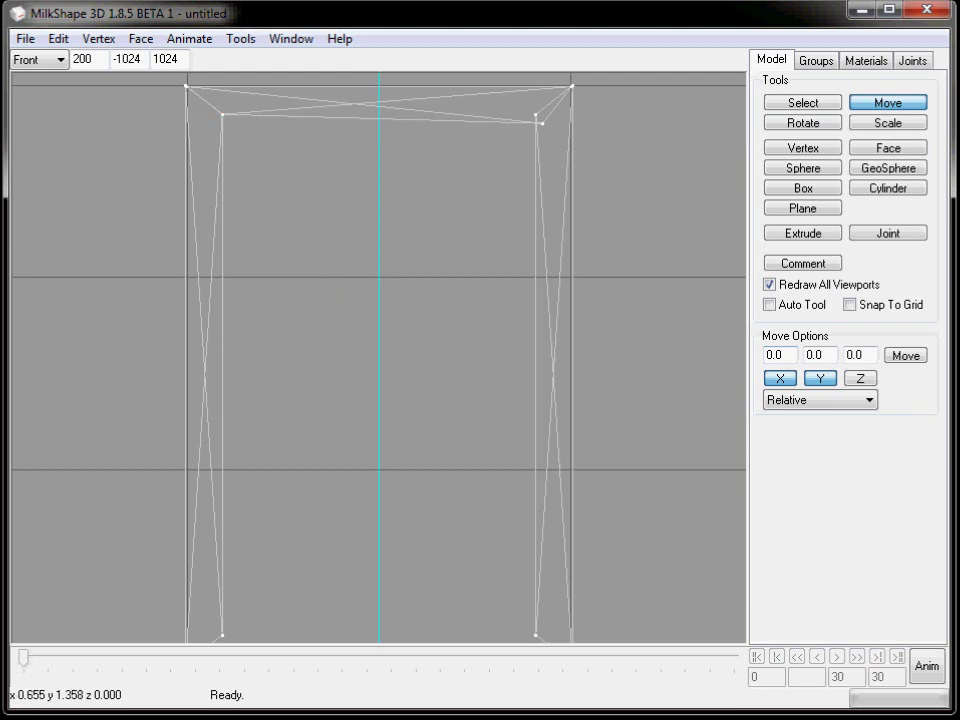
- Move the top bar's right inner vertices in X and Y onto the right side bar's upper inner corner
click(818, 104)
click(541, 123)
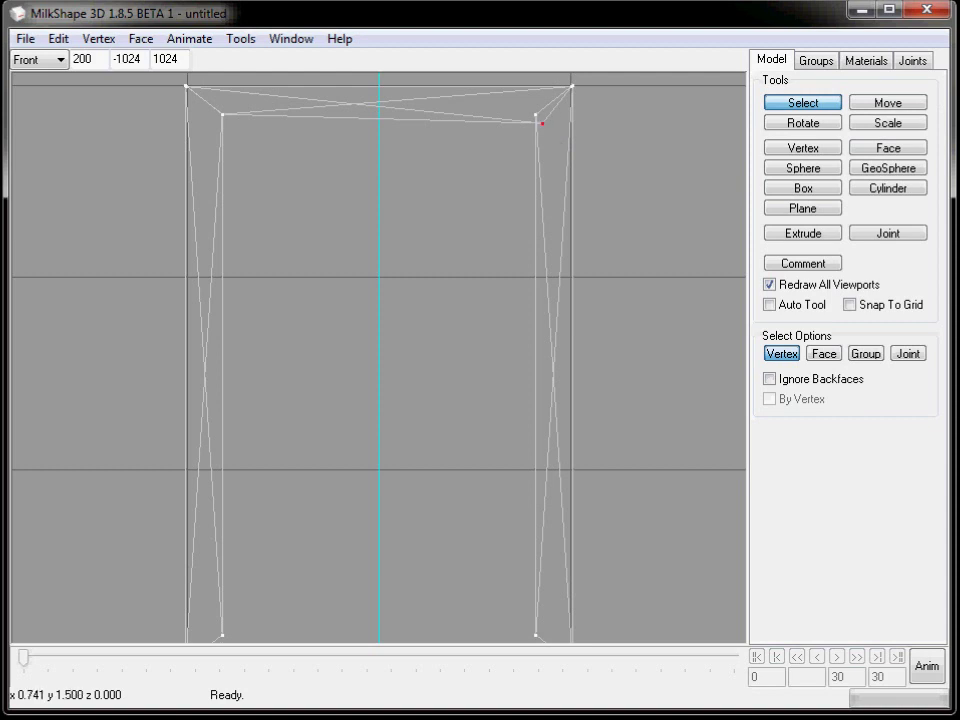
click(882, 103)
drag(562, 186, 555, 178)
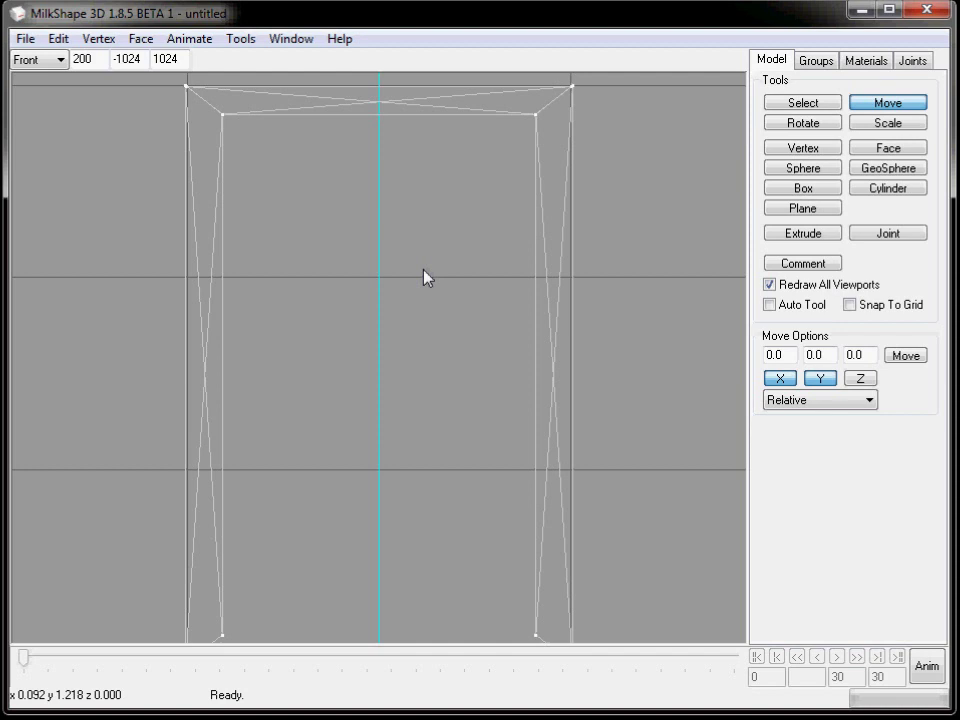
- Restore the four-view layout and frame all geometry in the Front view
key(ctrl+shift+m)
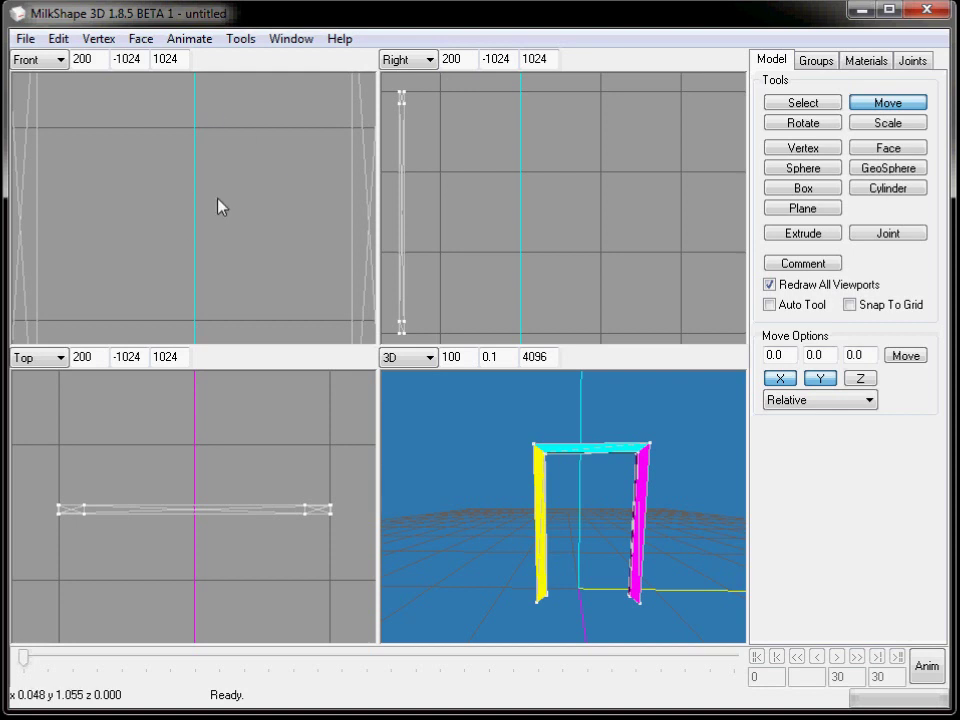
right_click(252, 220)
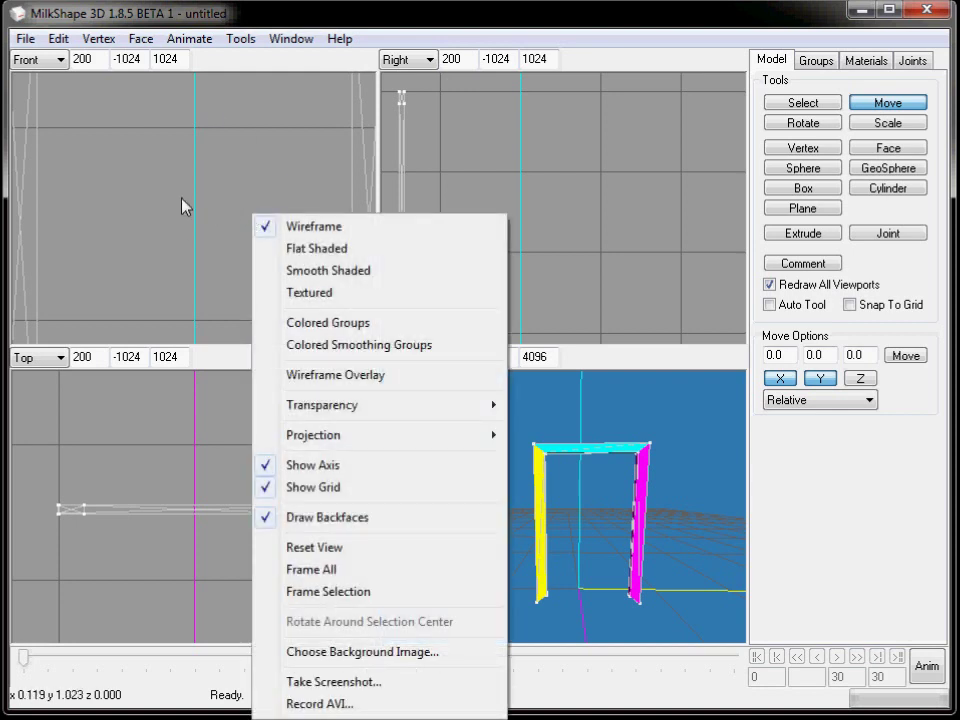
click(352, 580)
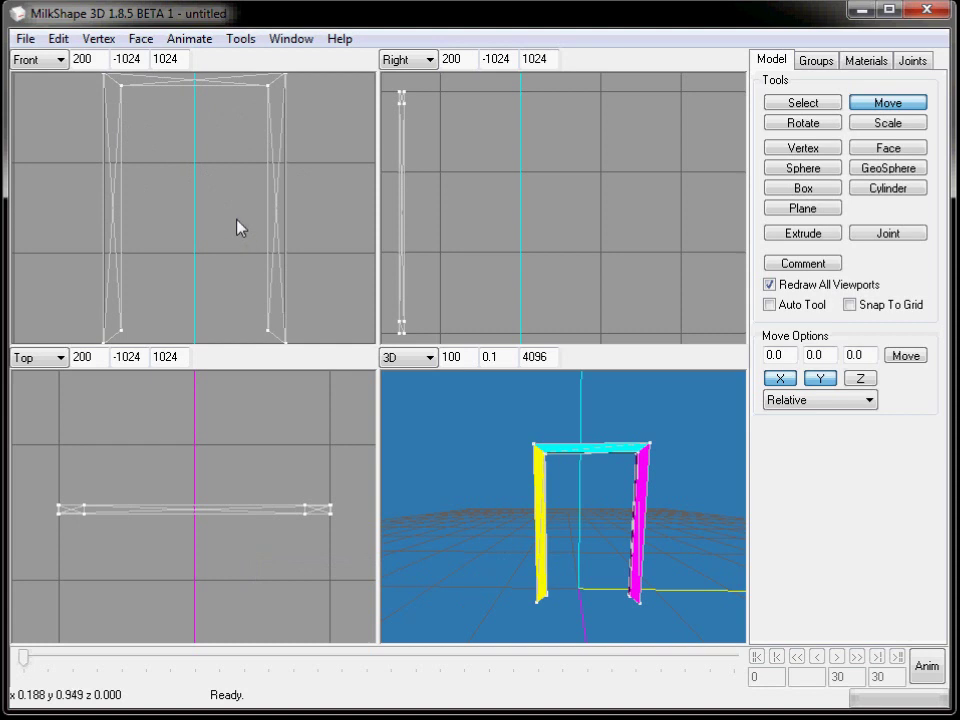
- Duplicate the top bar's group and mirror the copy top to bottom
click(816, 62)
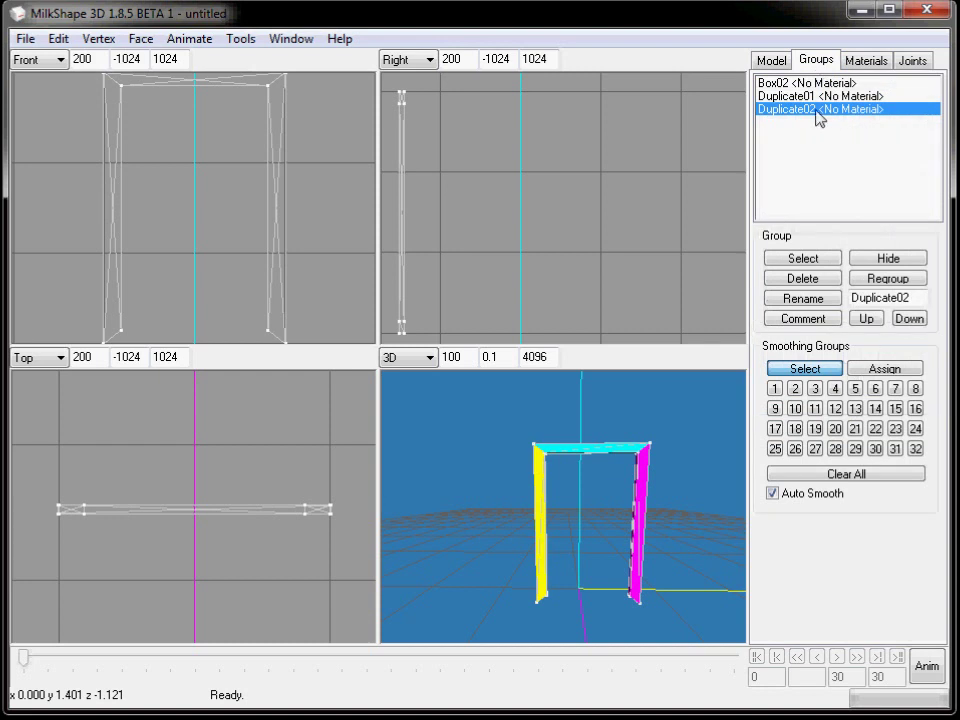
click(803, 259)
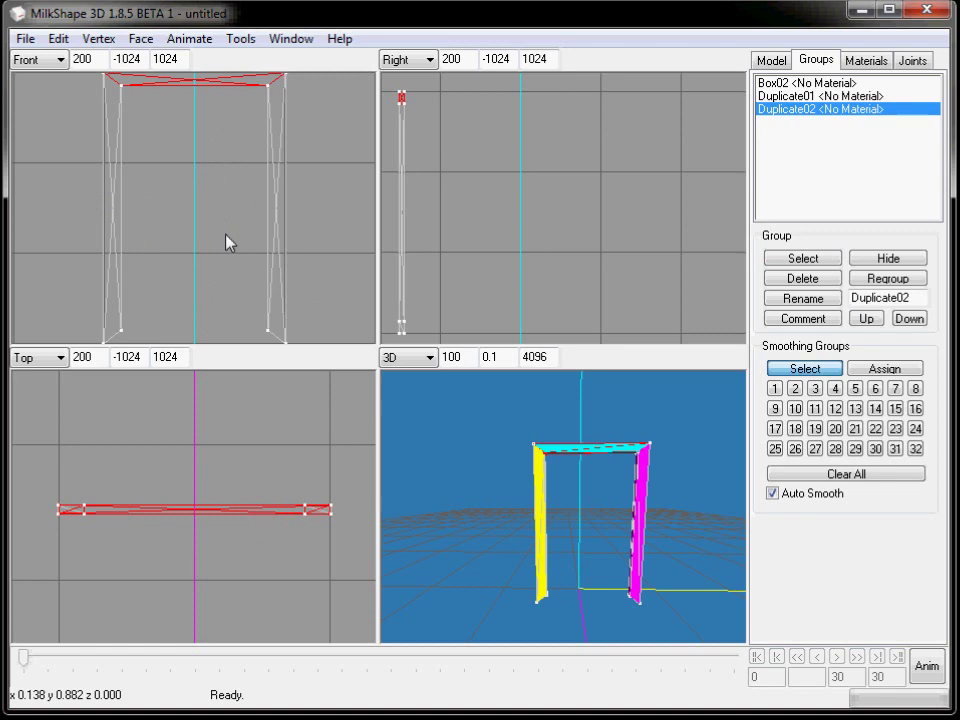
key(ctrl+d)
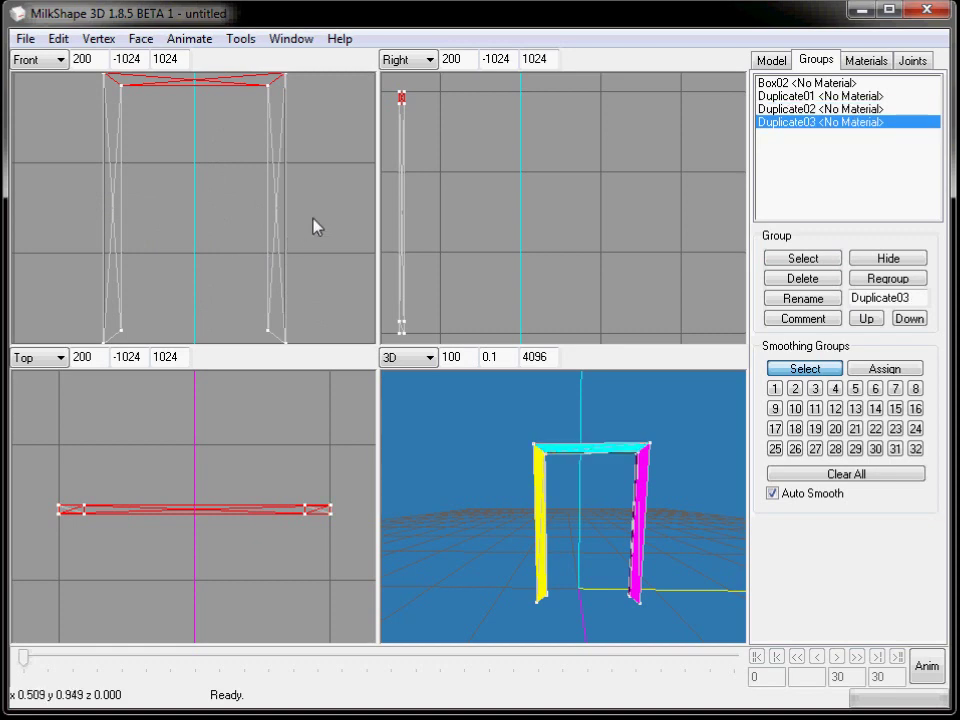
click(100, 39)
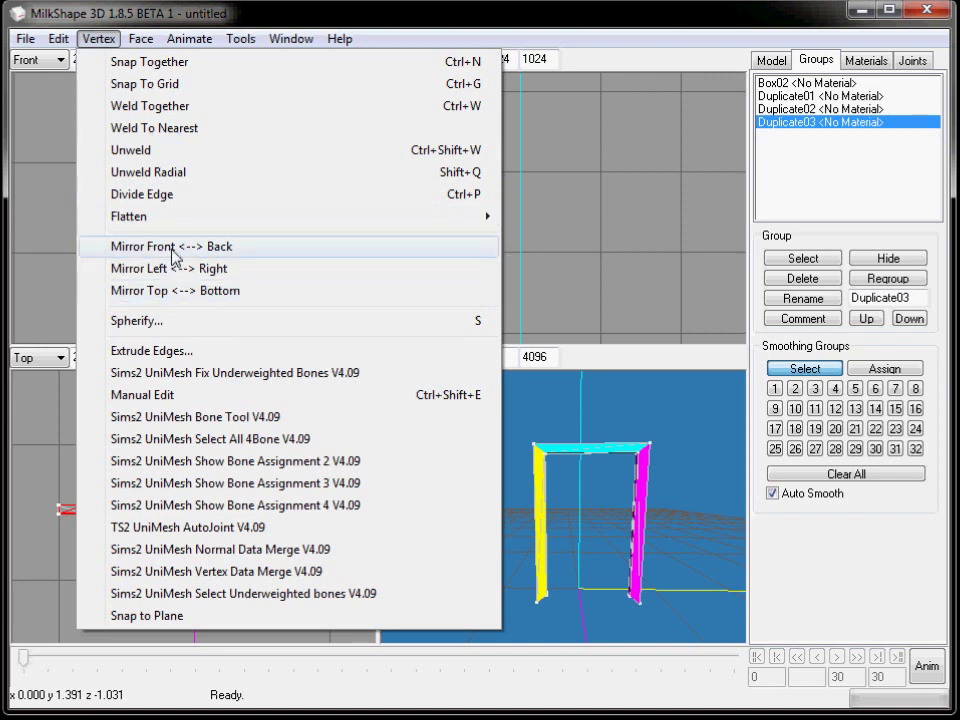
click(172, 291)
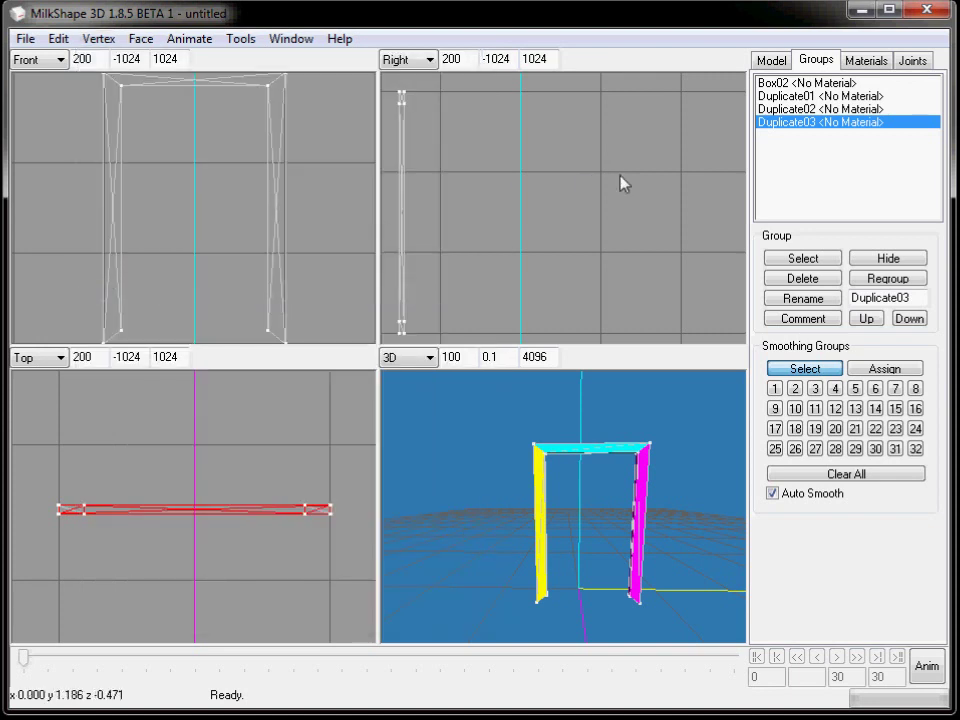
click(771, 61)
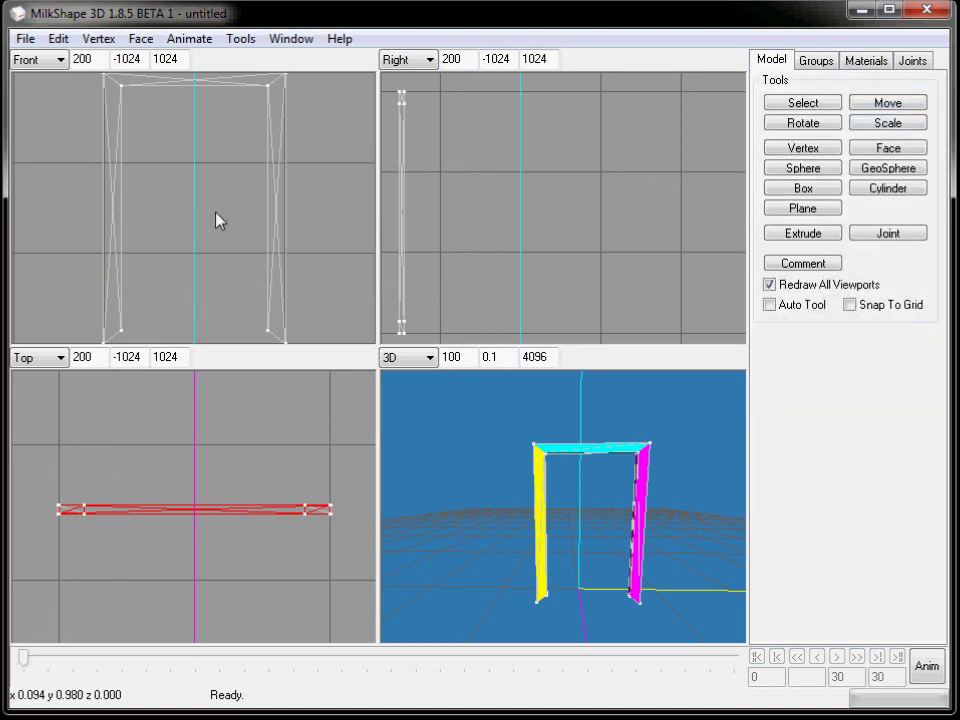
- Select the mirrored duplicate bar by its group, Duplicate03
click(816, 60)
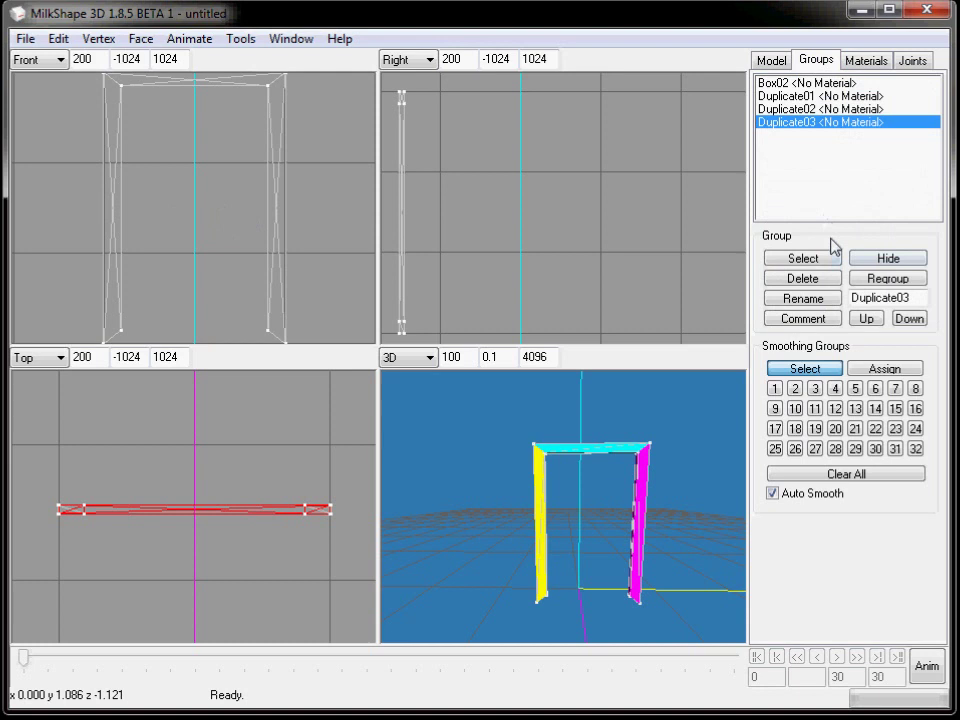
click(771, 61)
click(887, 102)
click(862, 379)
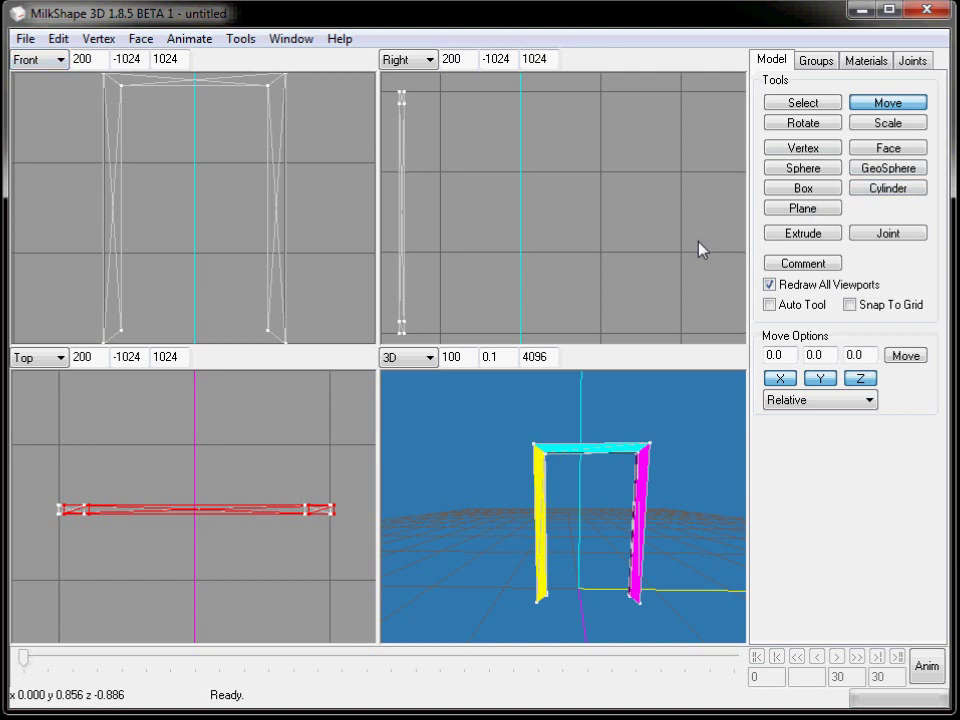
click(818, 60)
click(826, 108)
click(825, 259)
click(820, 122)
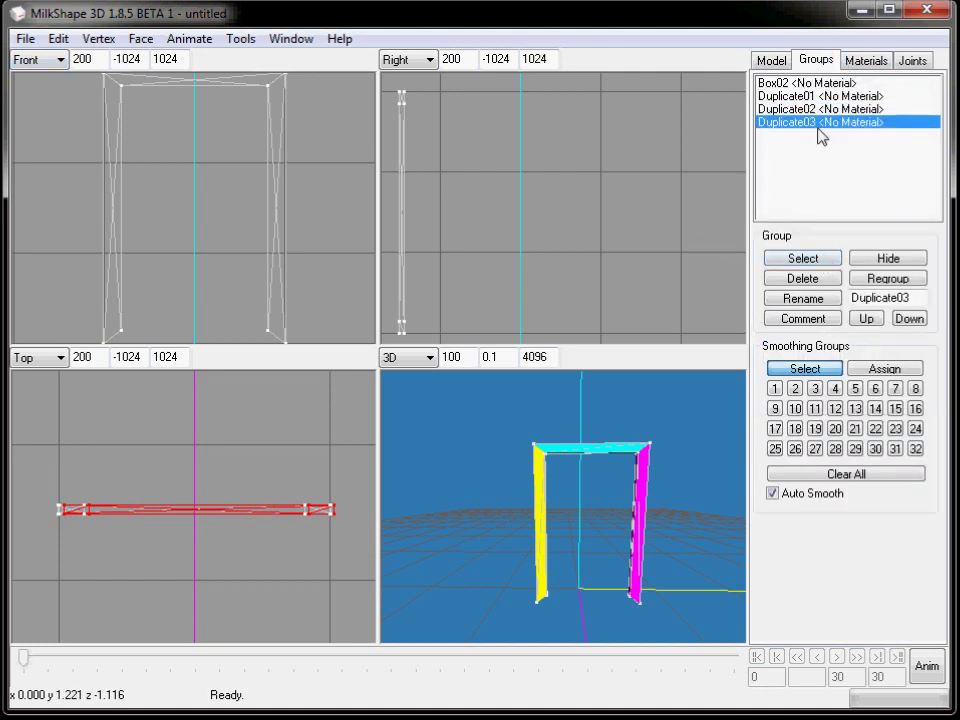
click(812, 262)
click(810, 261)
- Move the mirrored bar up in Y onto the side bars' lower ends and align it with them in X
right_click(321, 261)
click(258, 267)
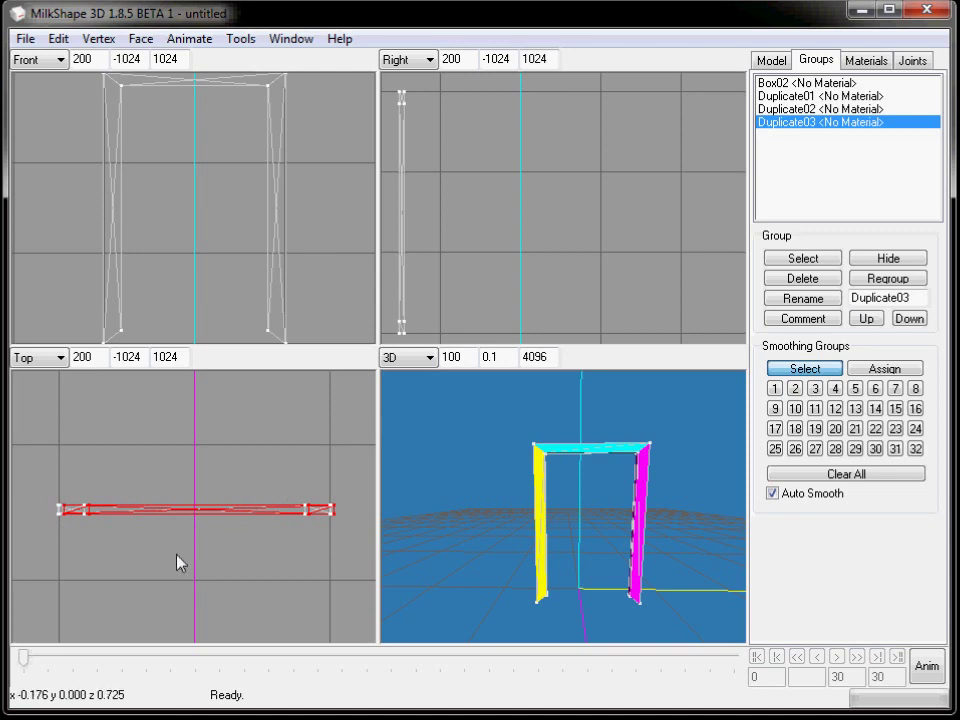
right_click(318, 220)
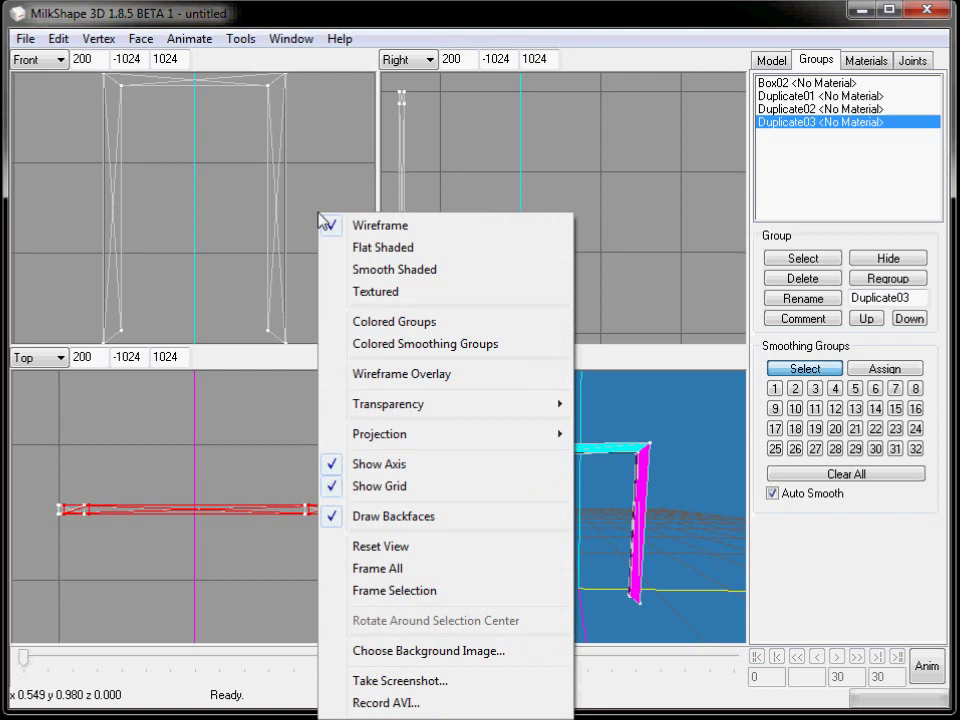
click(399, 569)
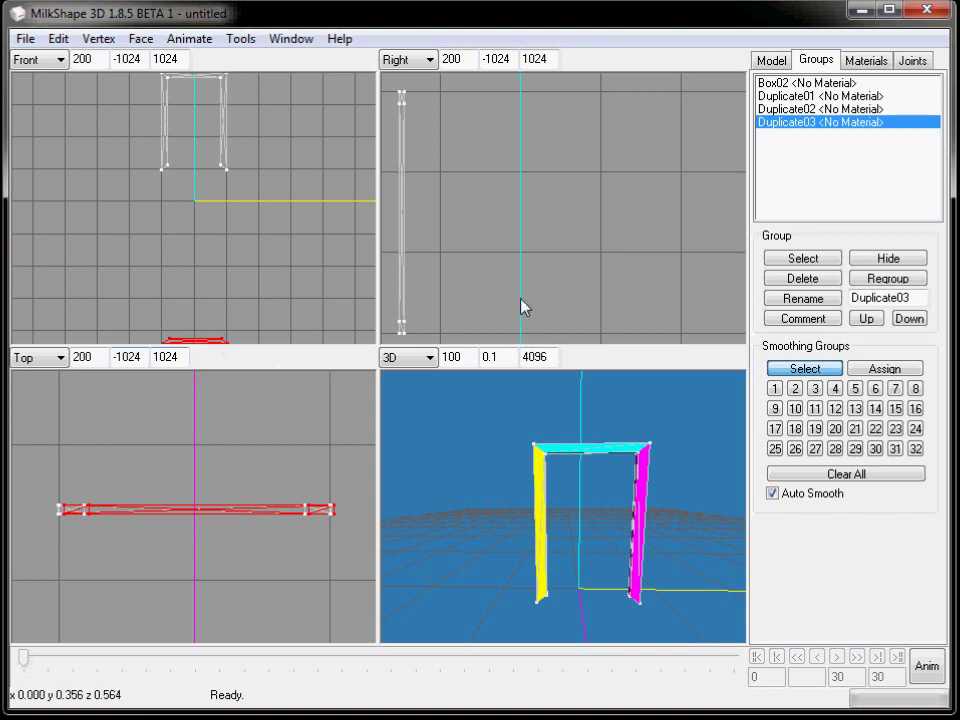
click(773, 60)
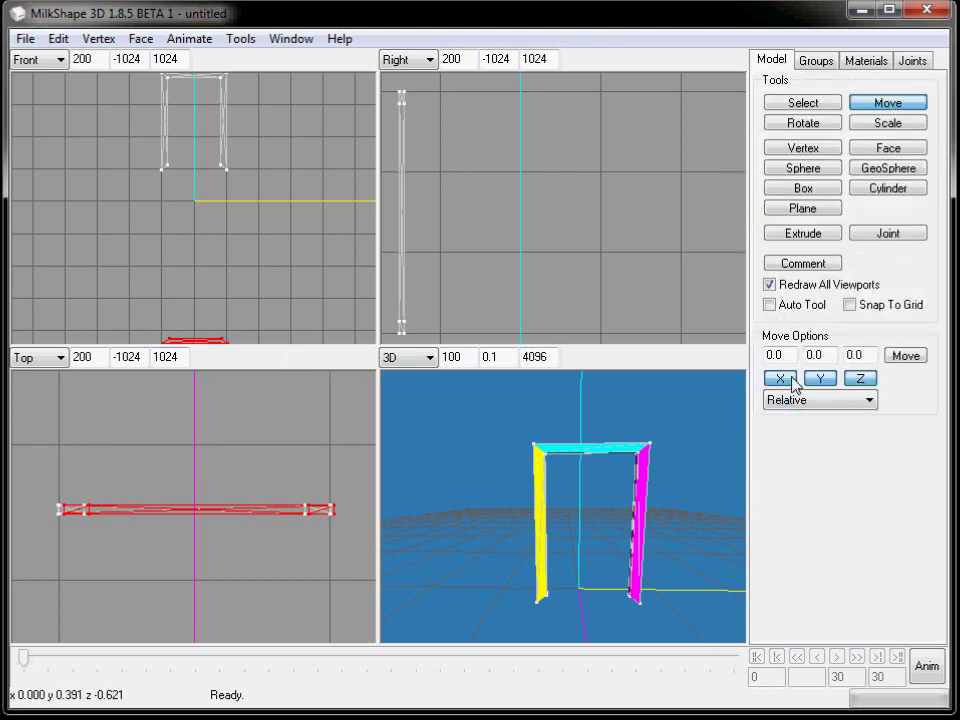
click(861, 378)
drag(279, 328, 279, 157)
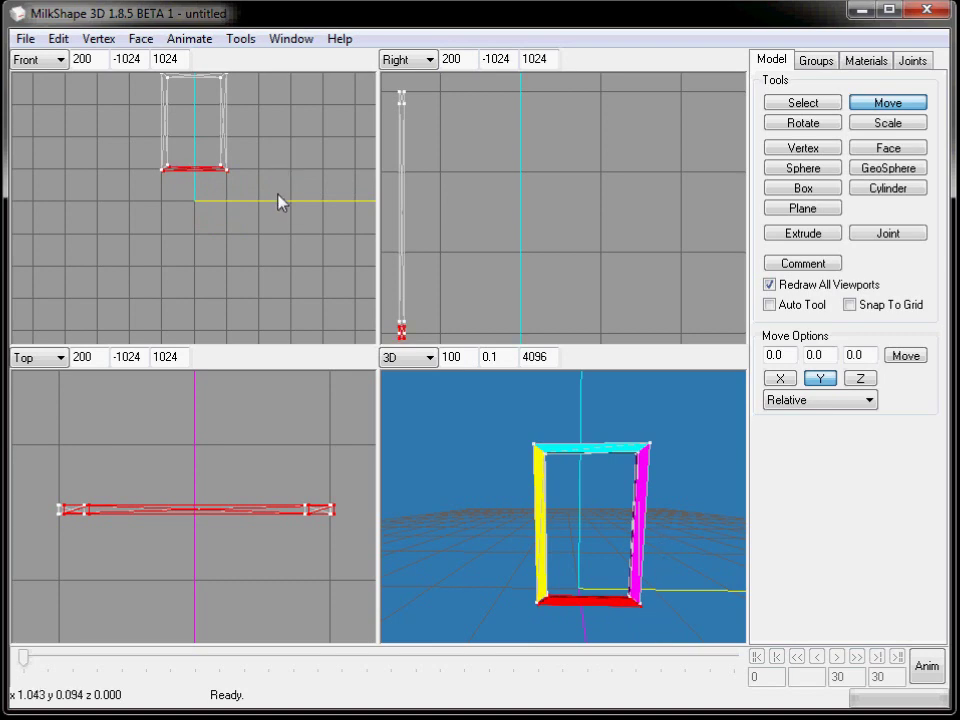
right_click(276, 305)
click(370, 551)
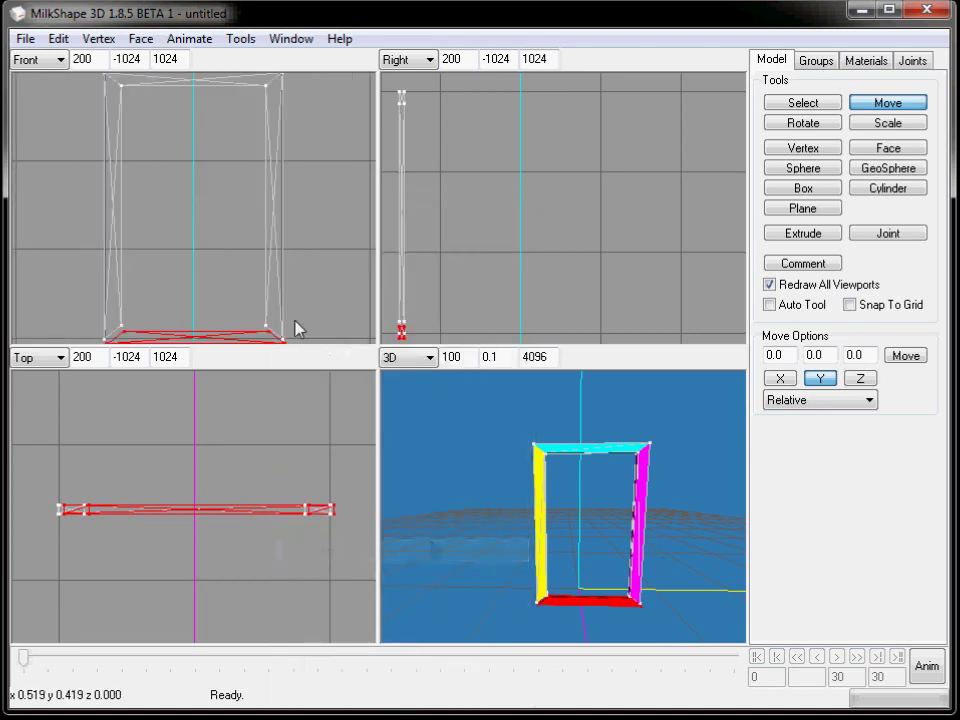
drag(204, 276, 197, 265)
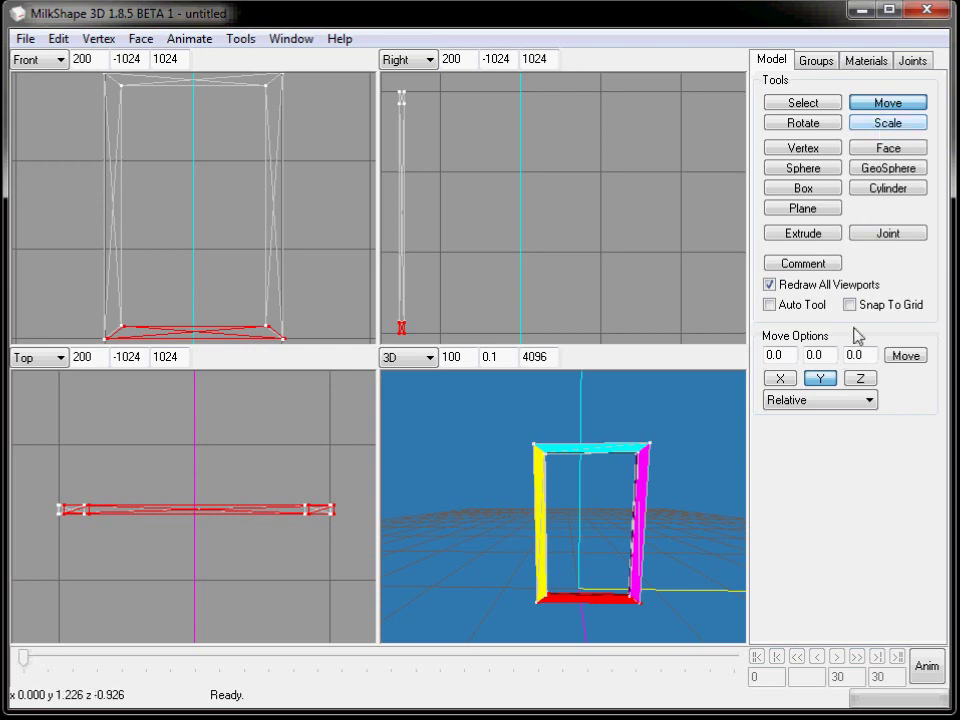
click(786, 379)
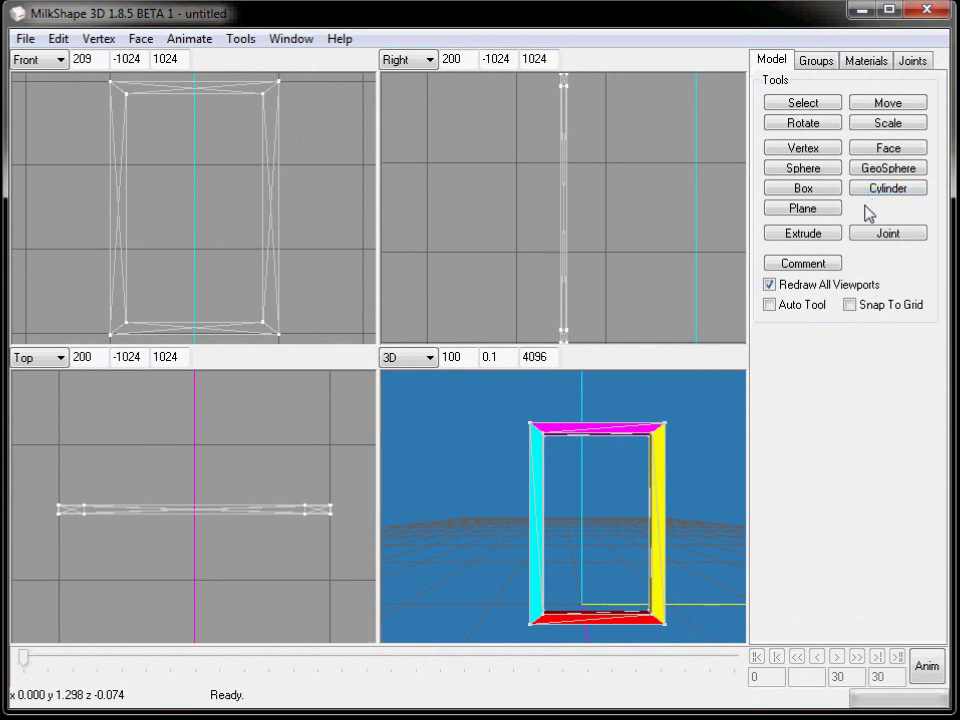
- Draw a plane with 1 horizontal and 1 vertical division across the frame's inner opening in the Front view
click(803, 208)
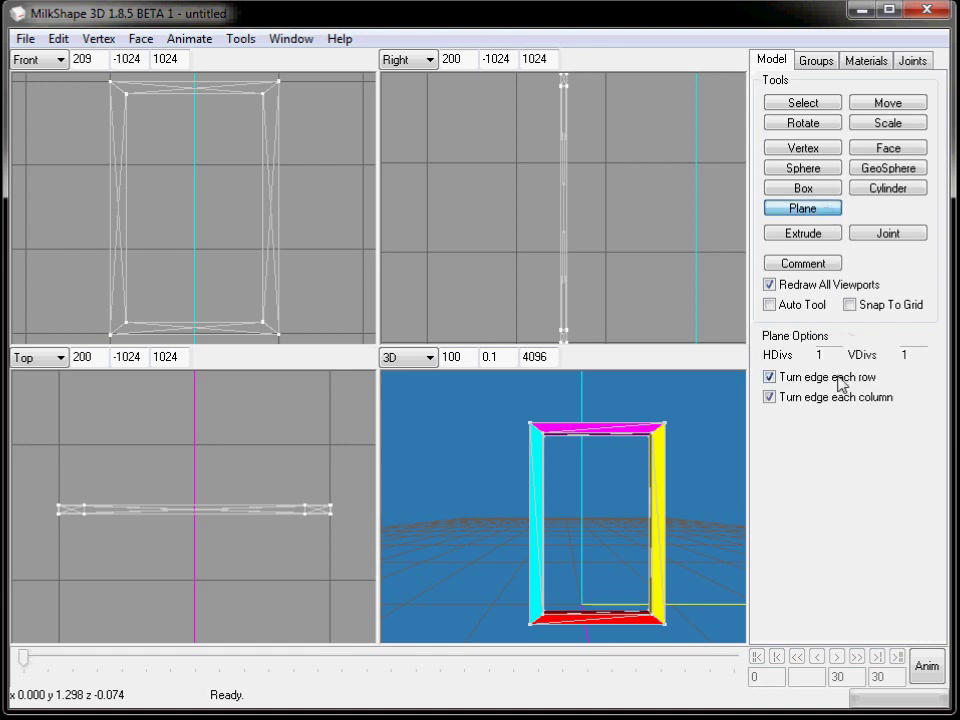
drag(834, 356, 790, 356)
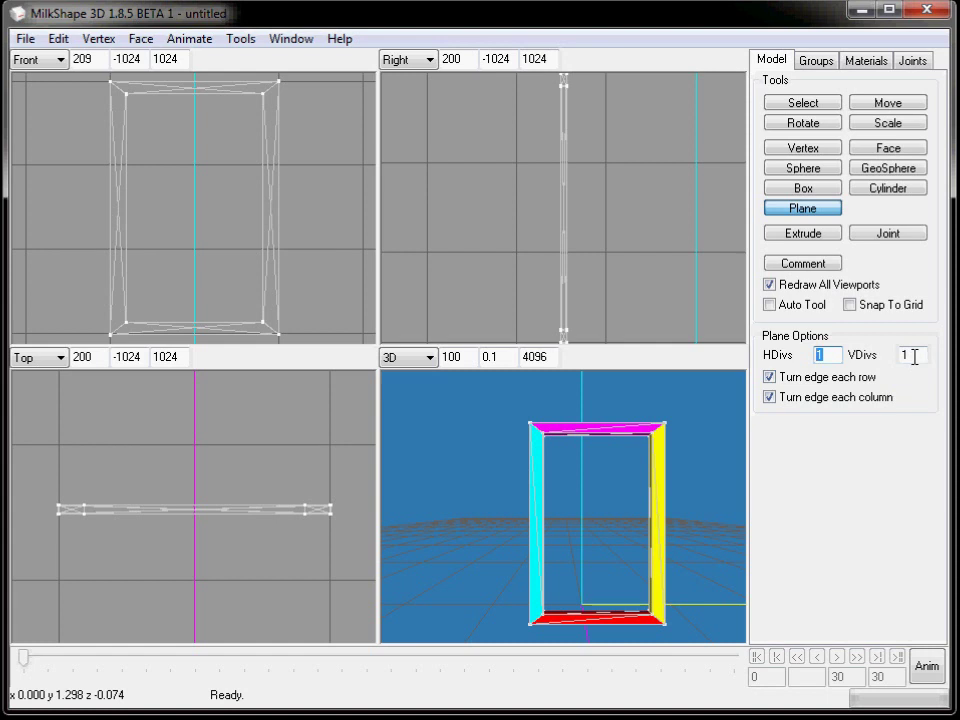
drag(911, 357, 885, 362)
text(1)
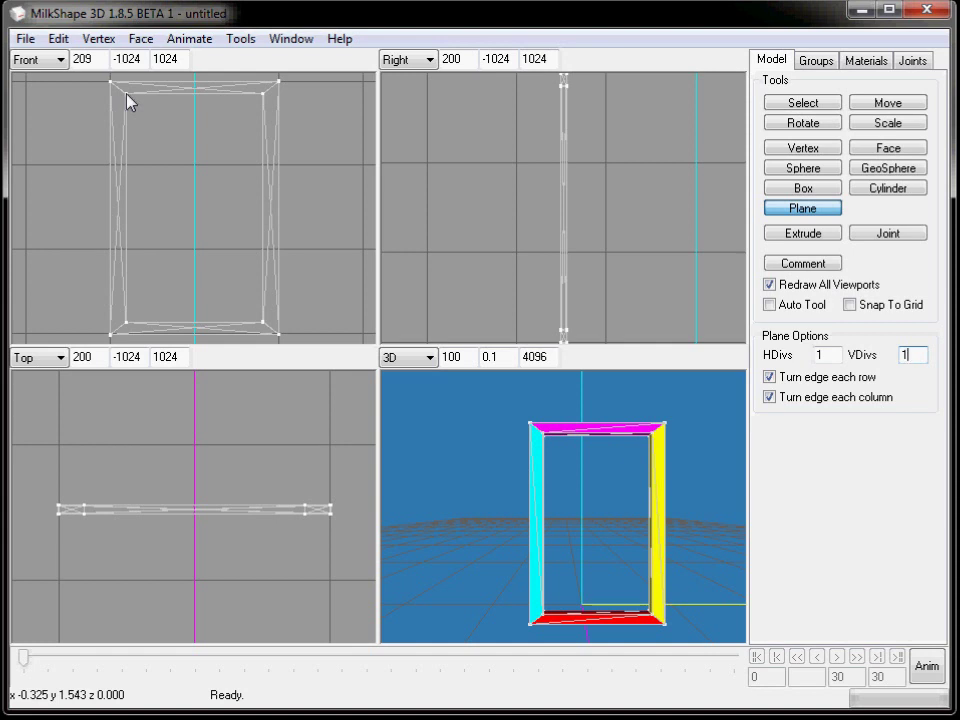
drag(127, 99, 264, 333)
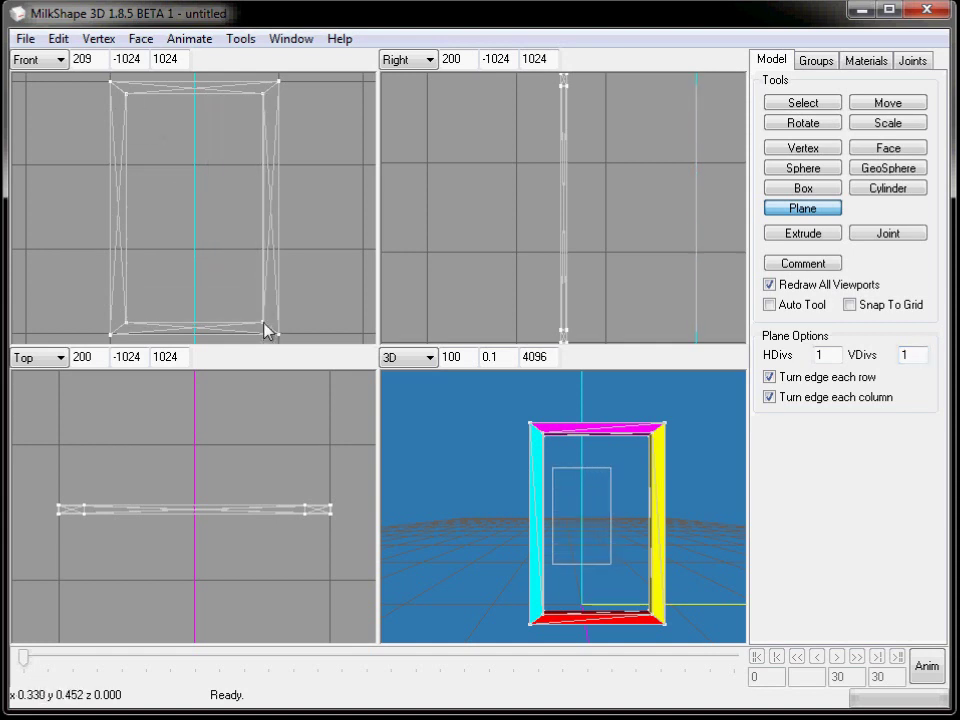
drag(264, 331, 264, 330)
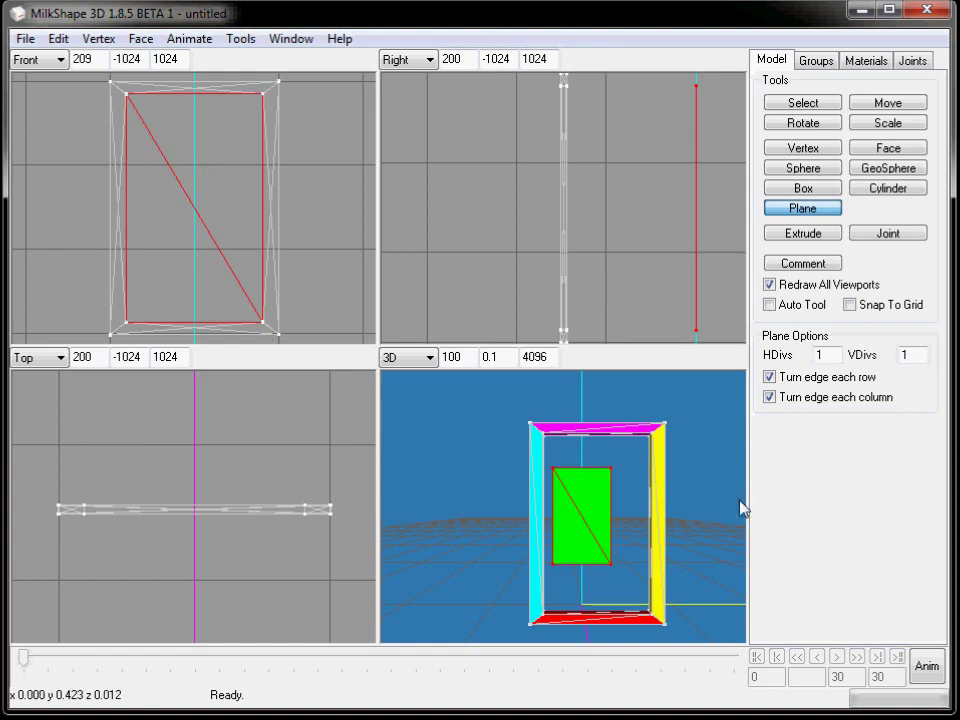
- Examine the plane from behind in the 3D view with backface drawing switched on, and switch it off again
drag(711, 626, 536, 634)
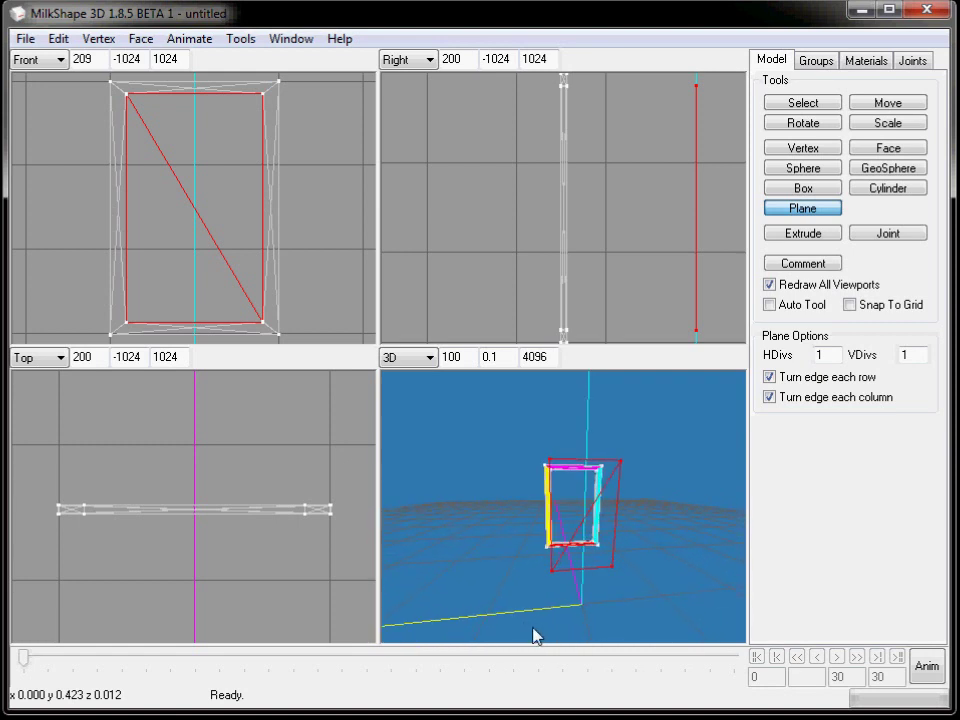
right_click(657, 555)
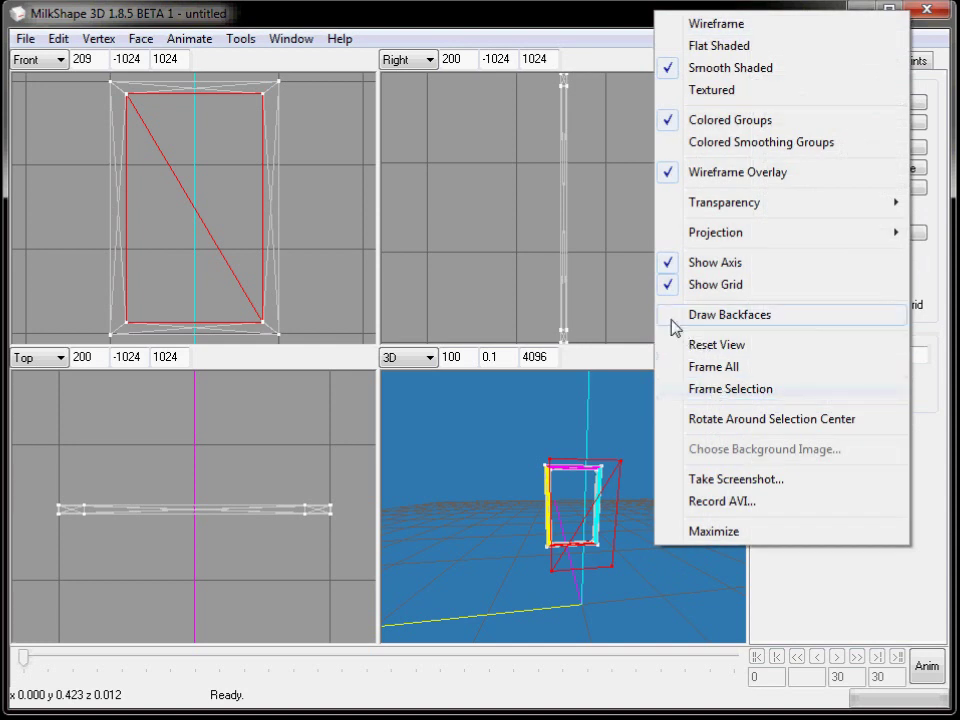
click(673, 315)
mouse_move(705, 414)
mouse_down()
mouse_move(692, 598)
mouse_move(641, 607)
mouse_move(729, 609)
mouse_up()
right_click(655, 560)
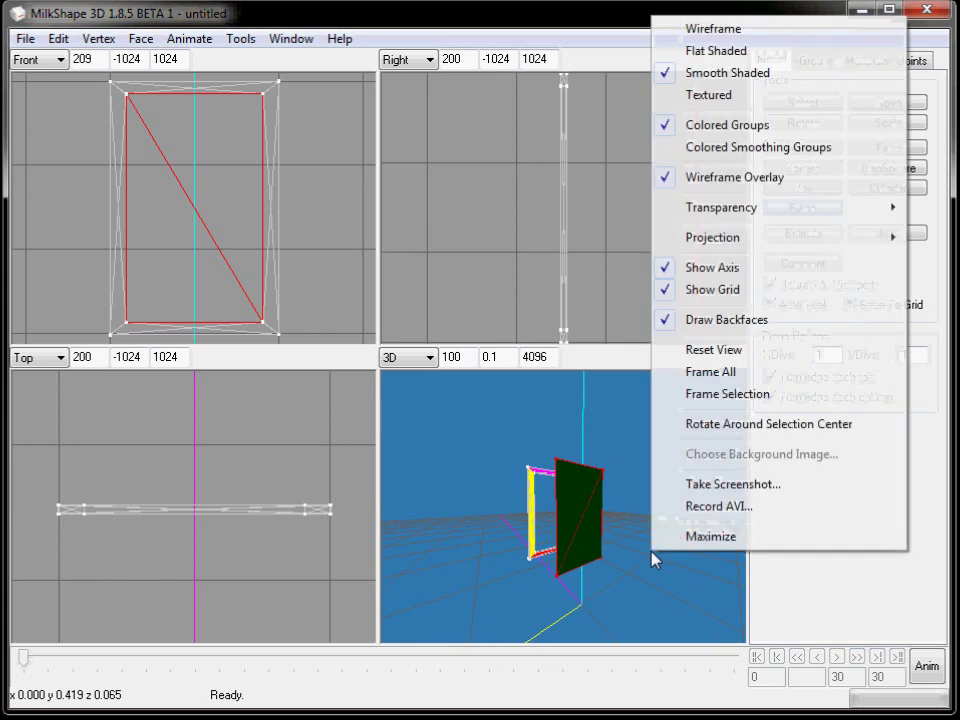
click(667, 326)
drag(668, 634, 698, 611)
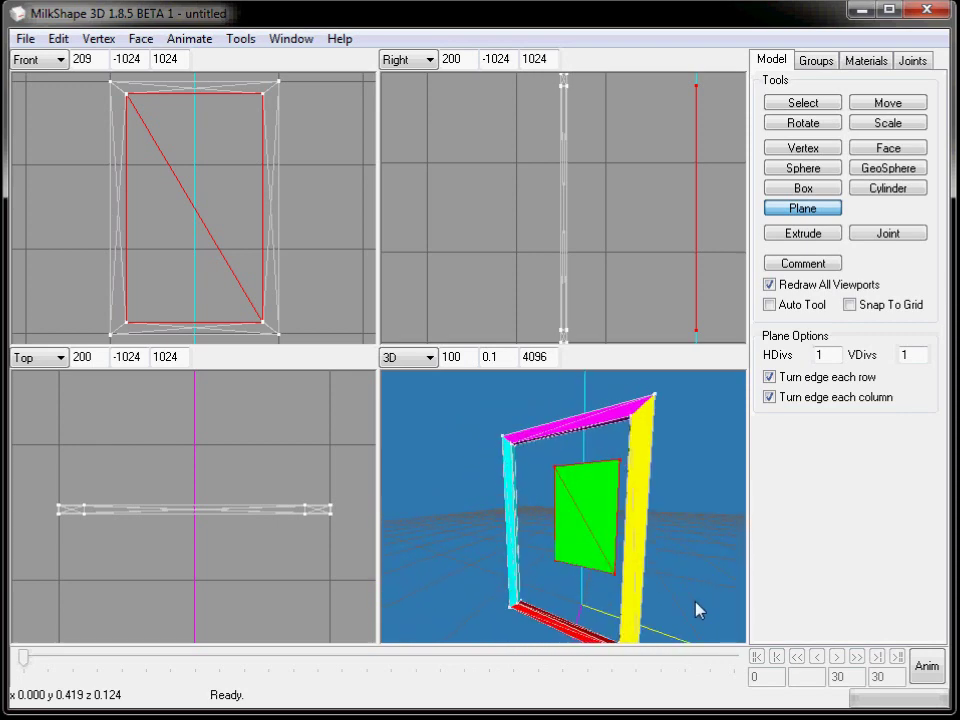
- Move the plane in Z only to the middle of the frame's thickness and check its fit in 3D
click(884, 104)
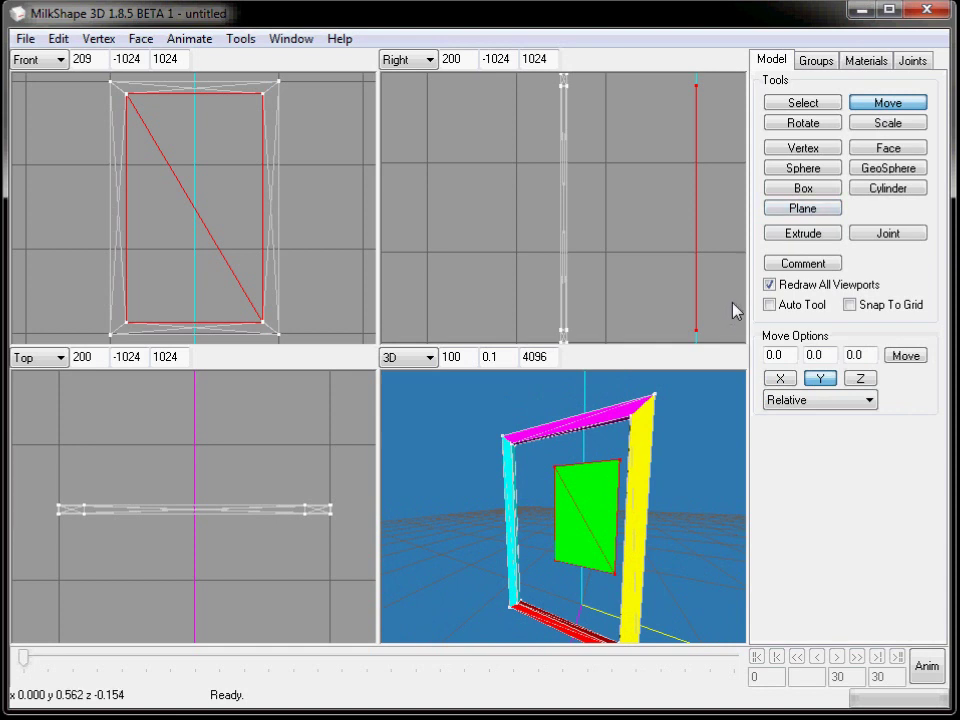
click(860, 378)
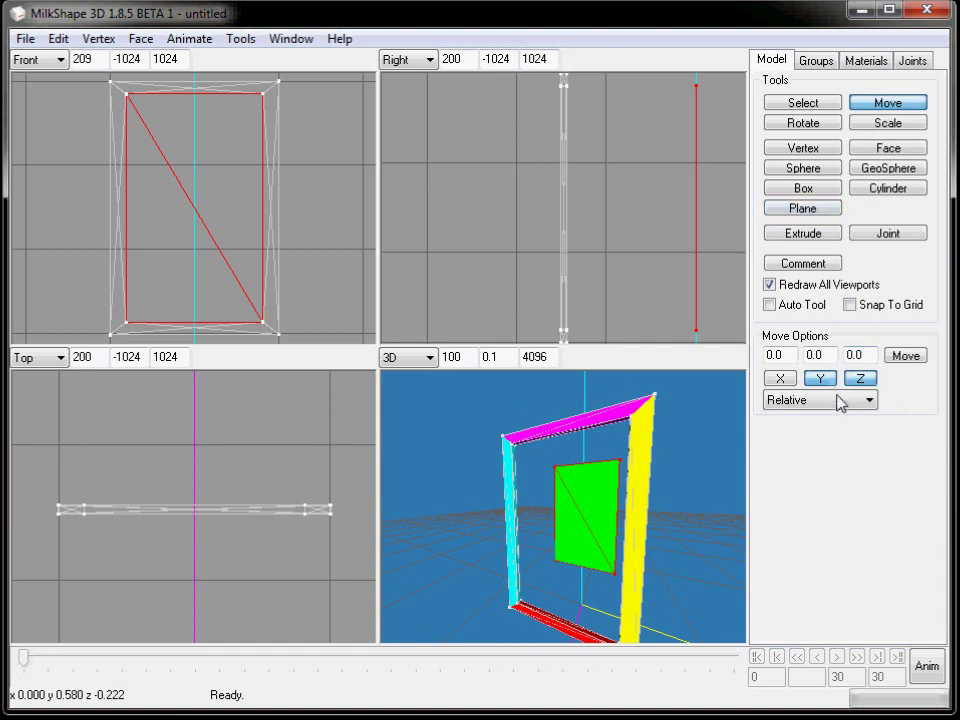
drag(676, 285, 546, 298)
drag(710, 560, 573, 578)
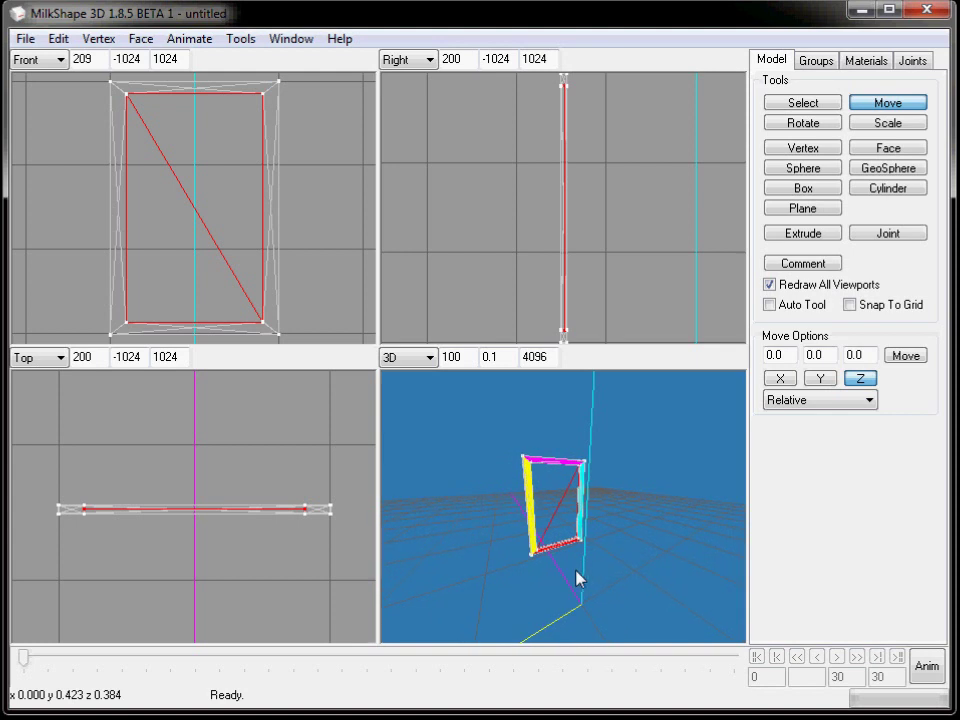
click(805, 190)
drag(656, 561, 684, 583)
scroll(773, 577, up, 5)
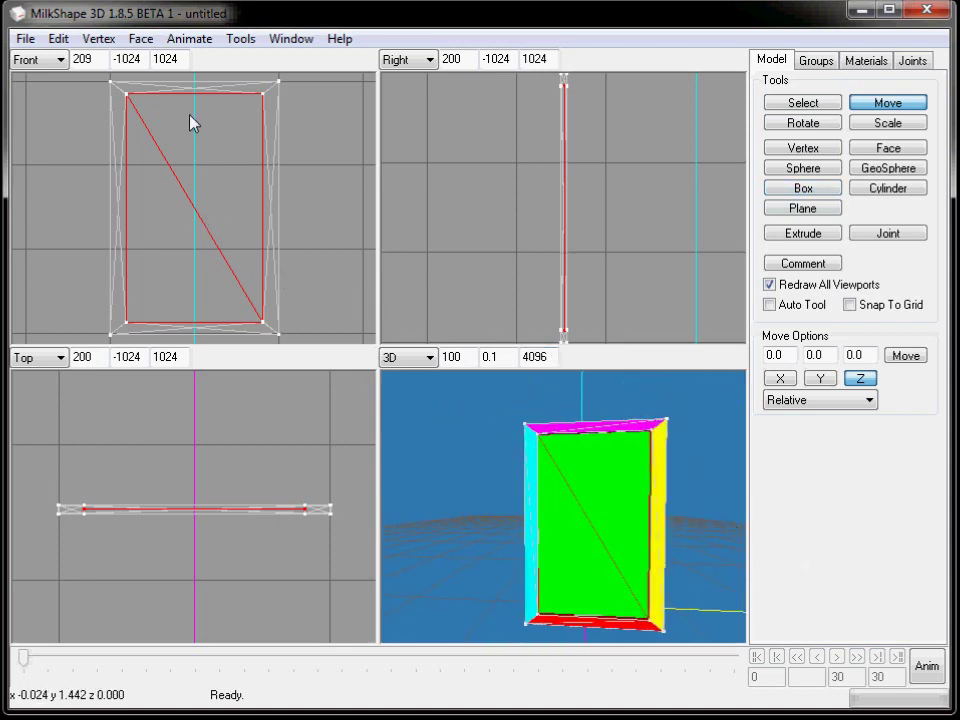
- Draw a box over the frame's outer outline in the Front view, from its upper left to lower right corner
click(138, 40)
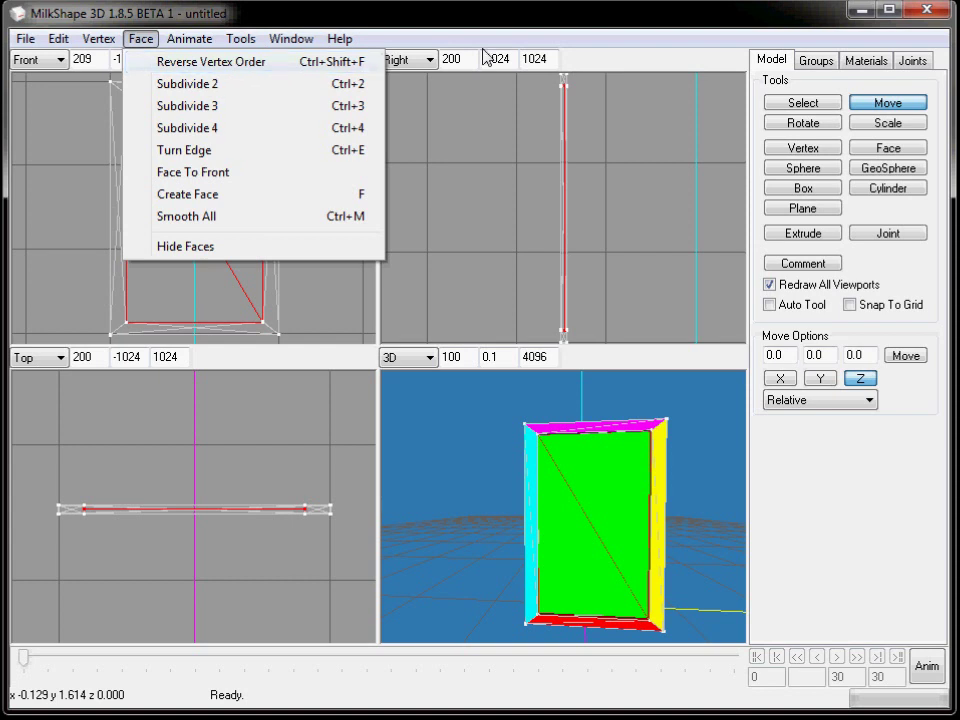
click(826, 190)
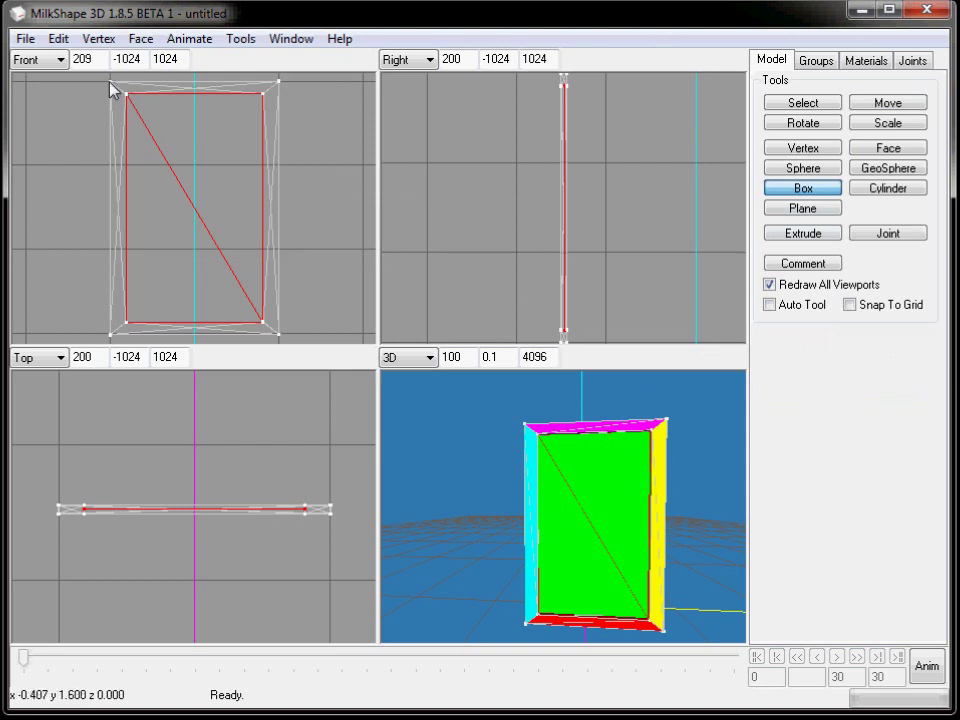
drag(111, 88, 279, 335)
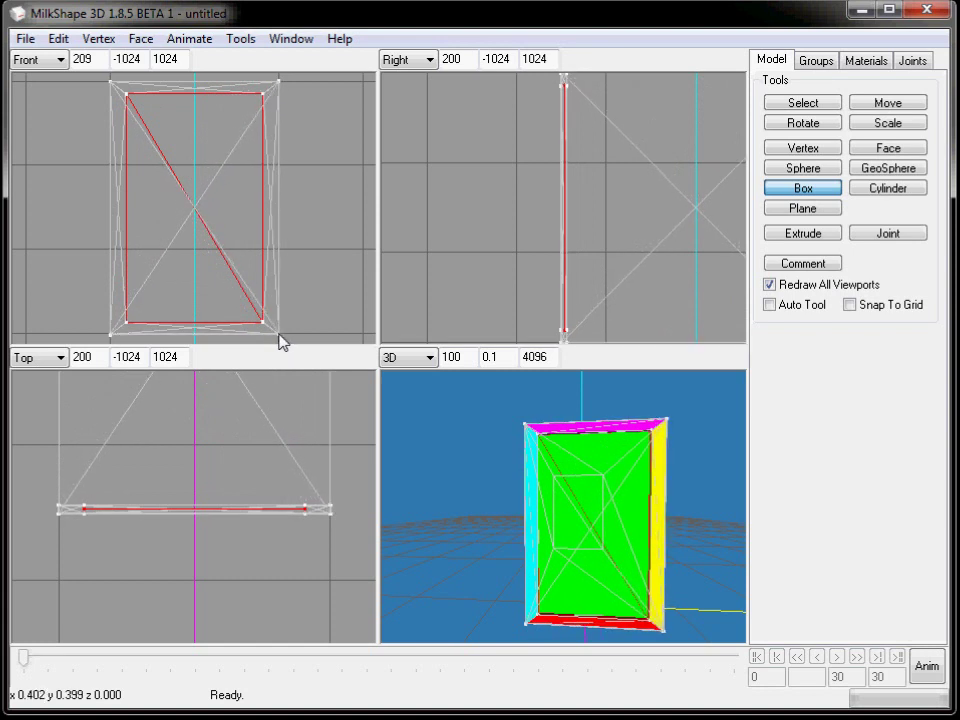
drag(279, 336, 279, 334)
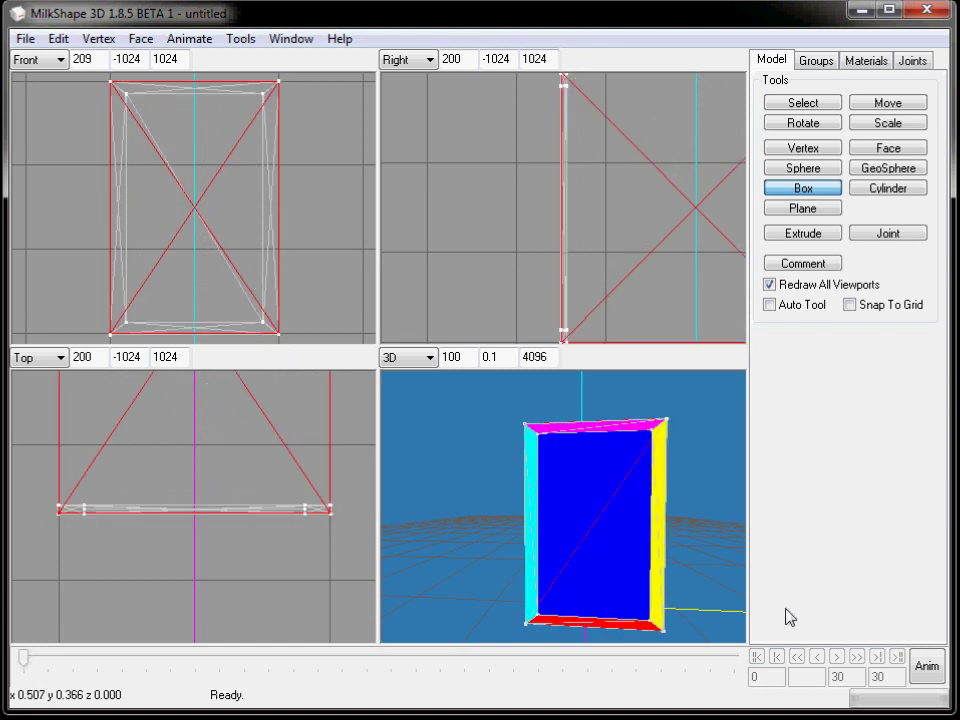
- Move the box in Z until its front face lies against the back of the frame
drag(732, 572, 662, 583)
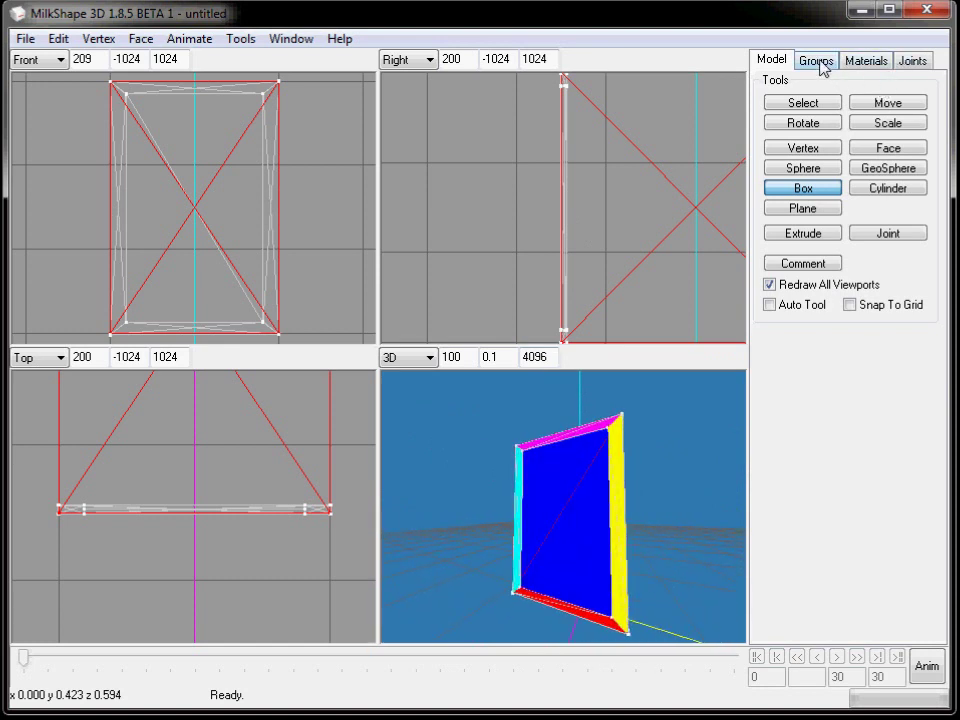
click(884, 105)
drag(485, 305, 490, 305)
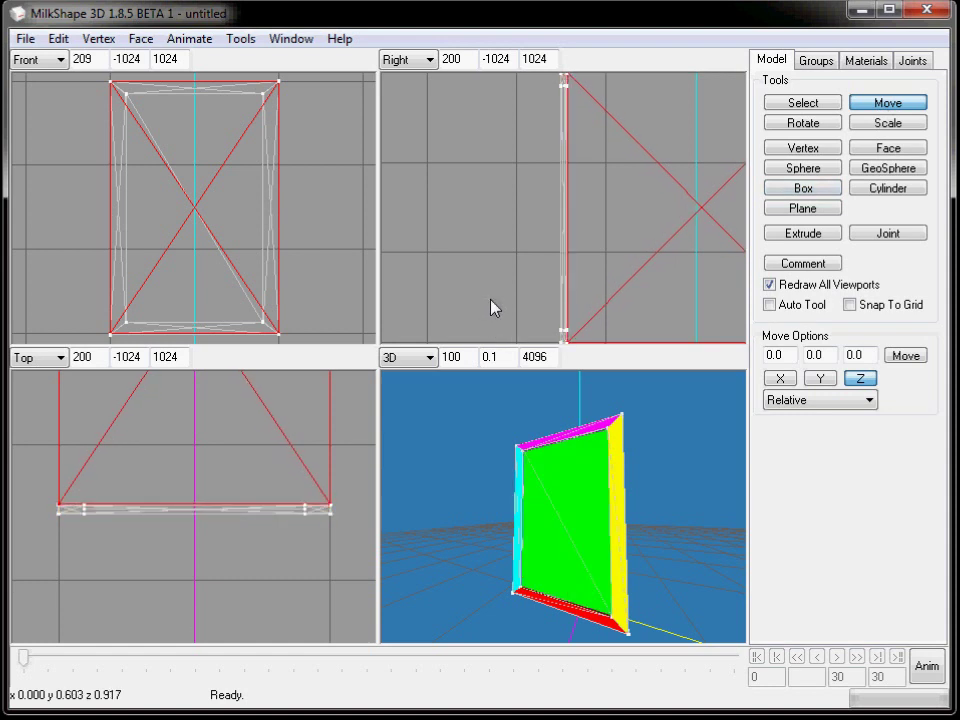
- Move the box's rear vertices along Z only until the box is a thin panel against the back of the frame
right_click(510, 255)
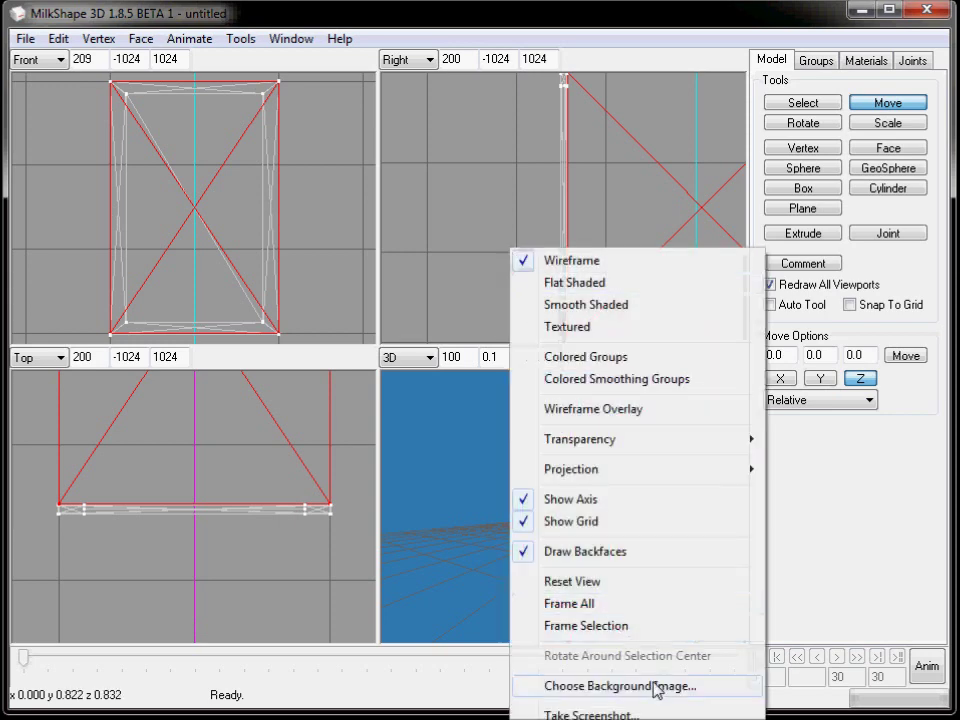
click(585, 604)
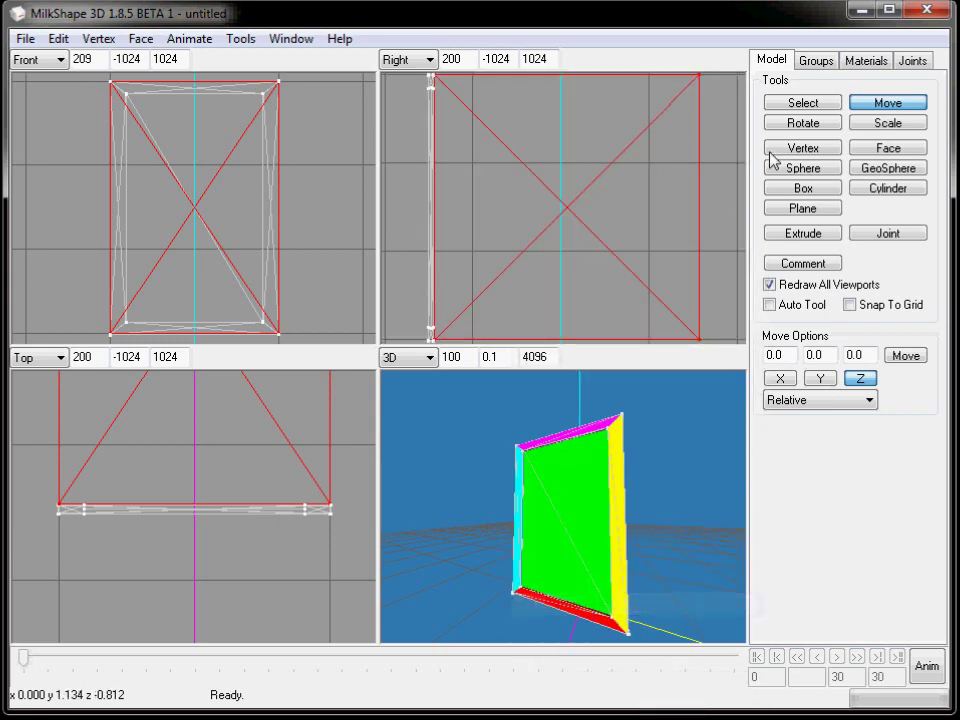
click(801, 106)
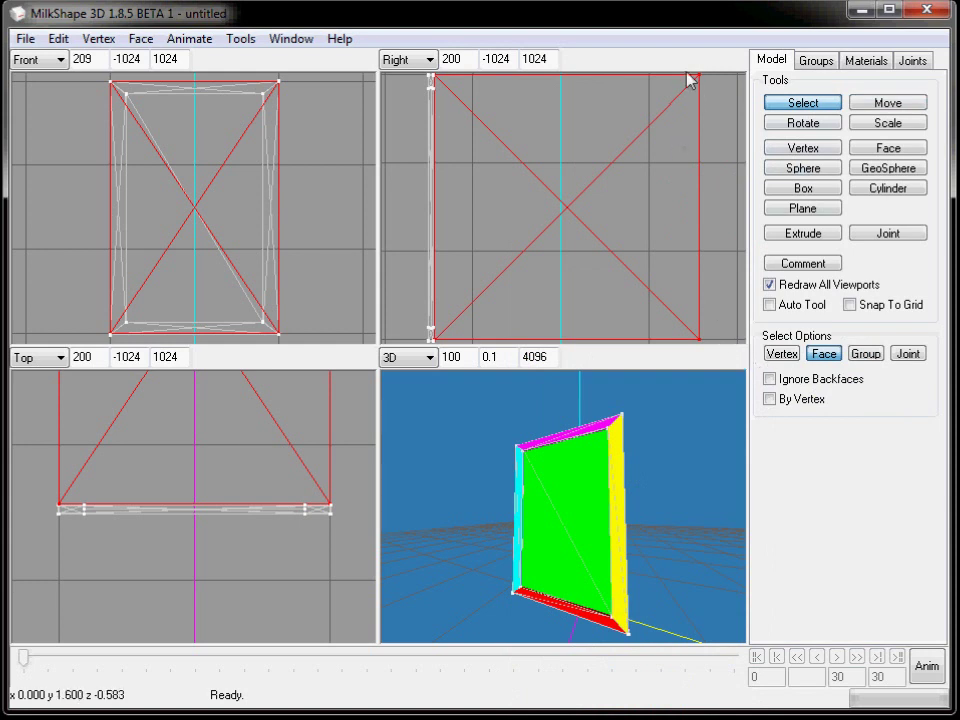
drag(683, 80, 724, 347)
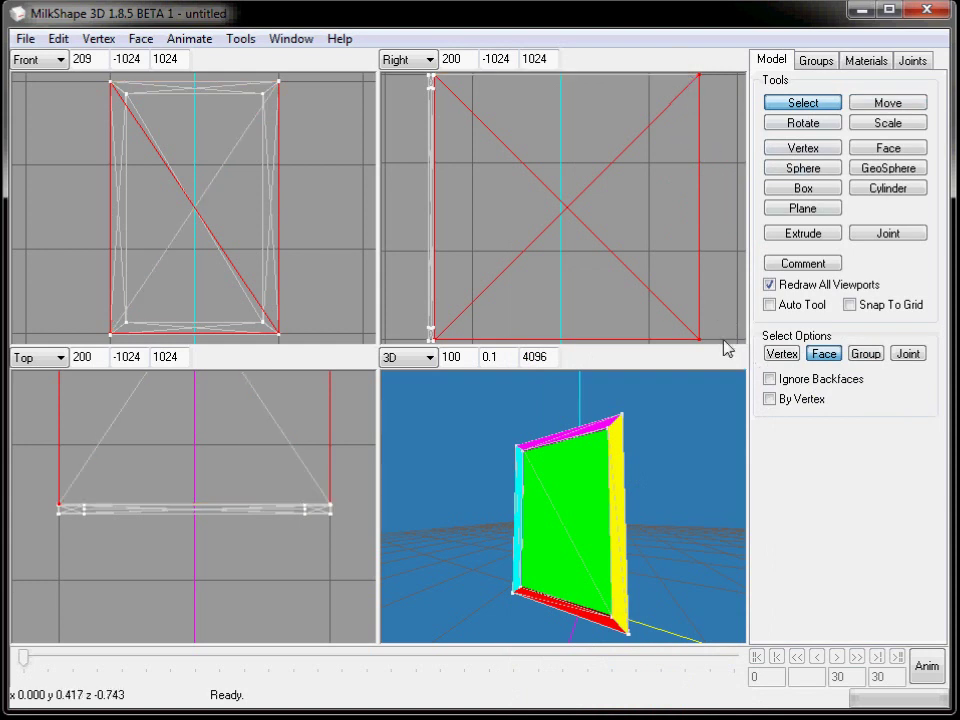
click(780, 354)
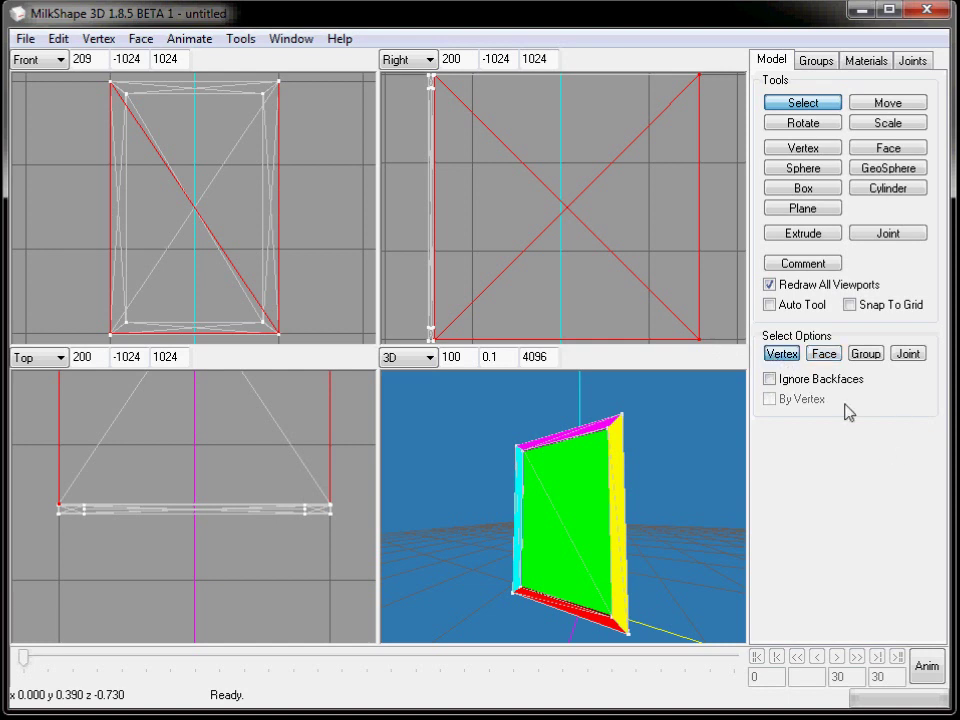
drag(689, 320, 681, 73)
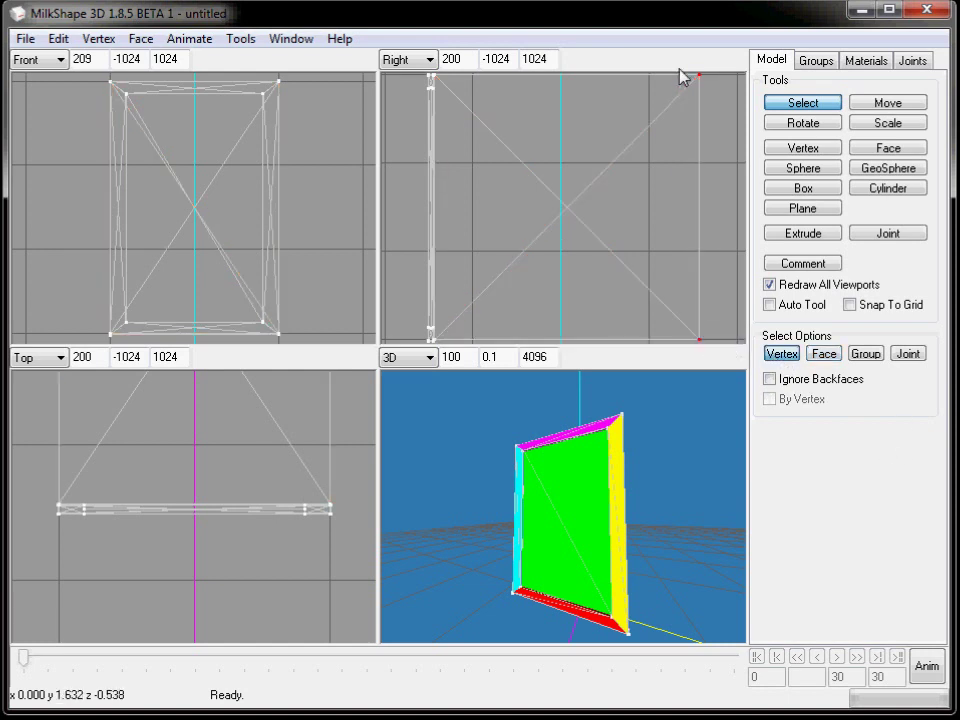
click(887, 103)
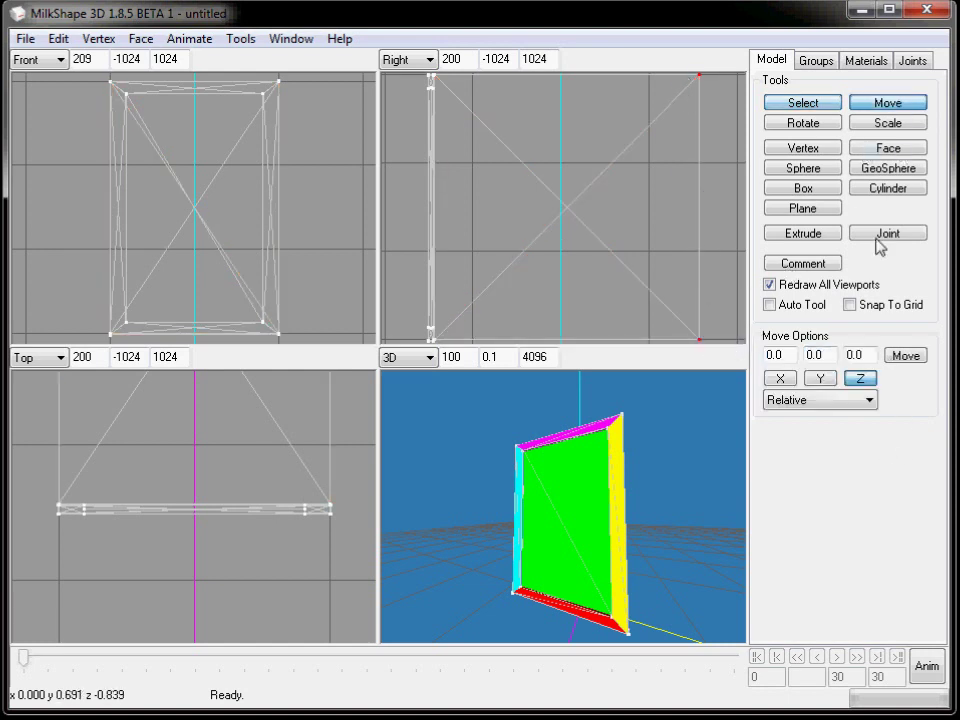
drag(620, 314, 433, 333)
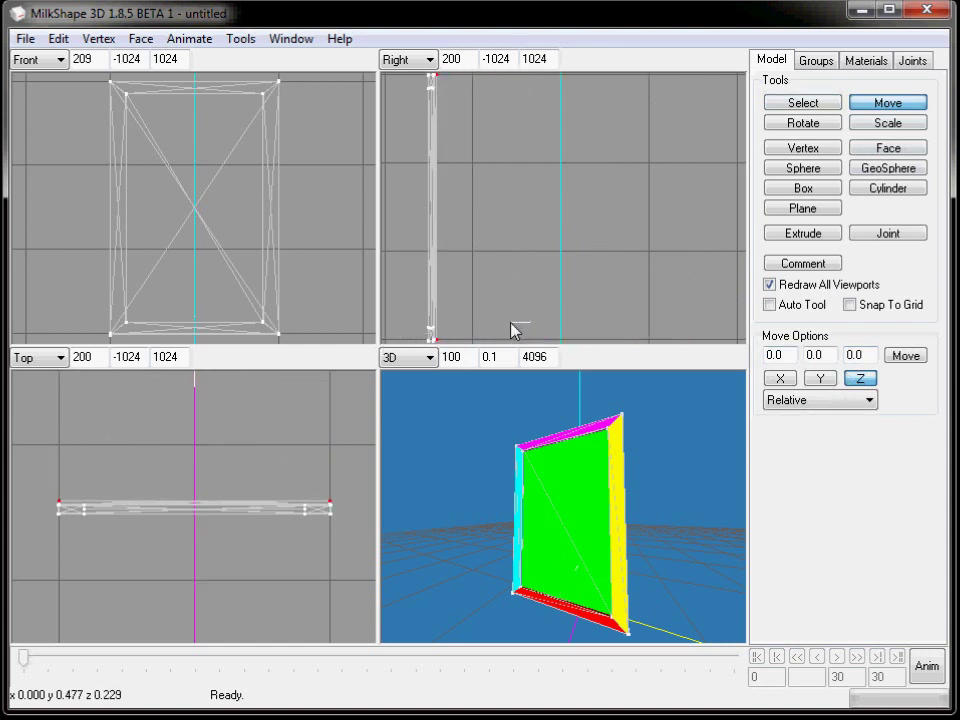
drag(684, 574, 704, 583)
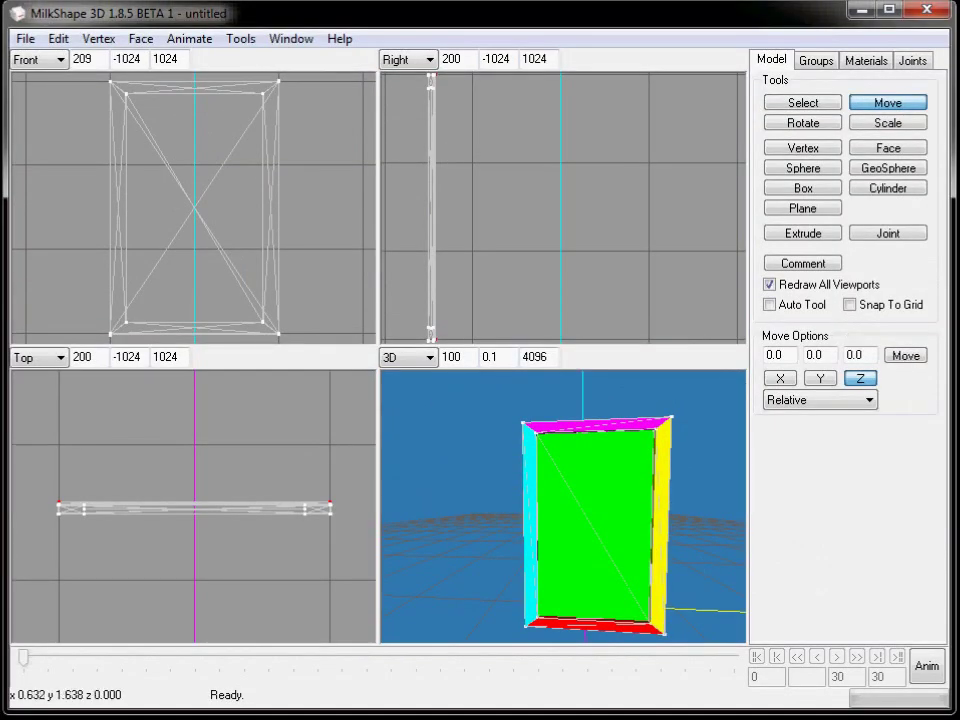
- Set the viewport grid size to 1 in the preferences and the Front view's zoom to 200
click(26, 40)
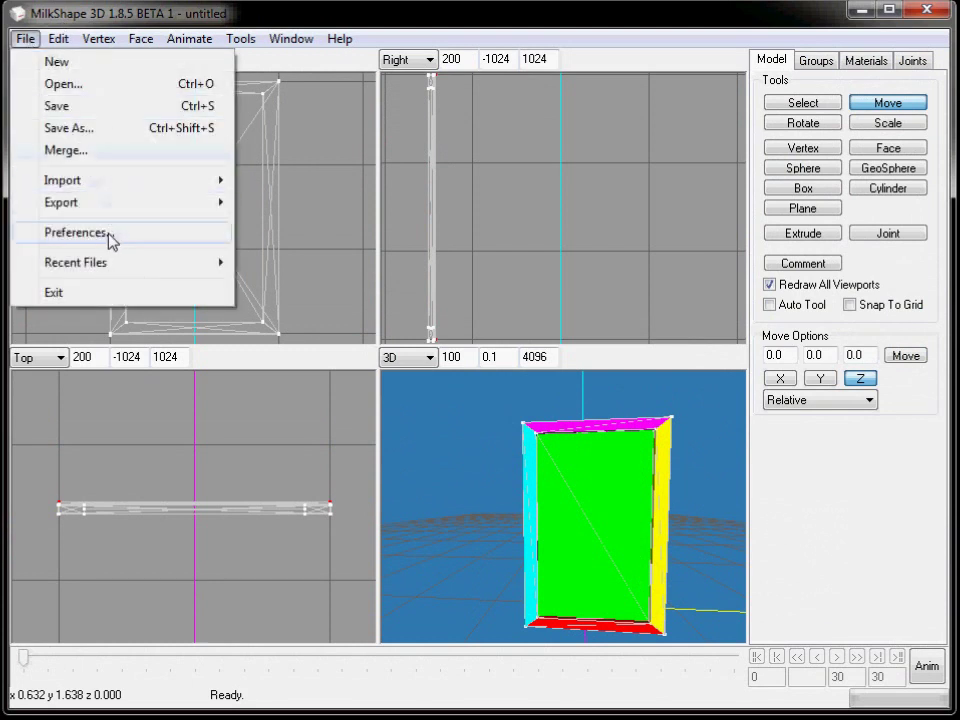
click(76, 232)
double_click(482, 347)
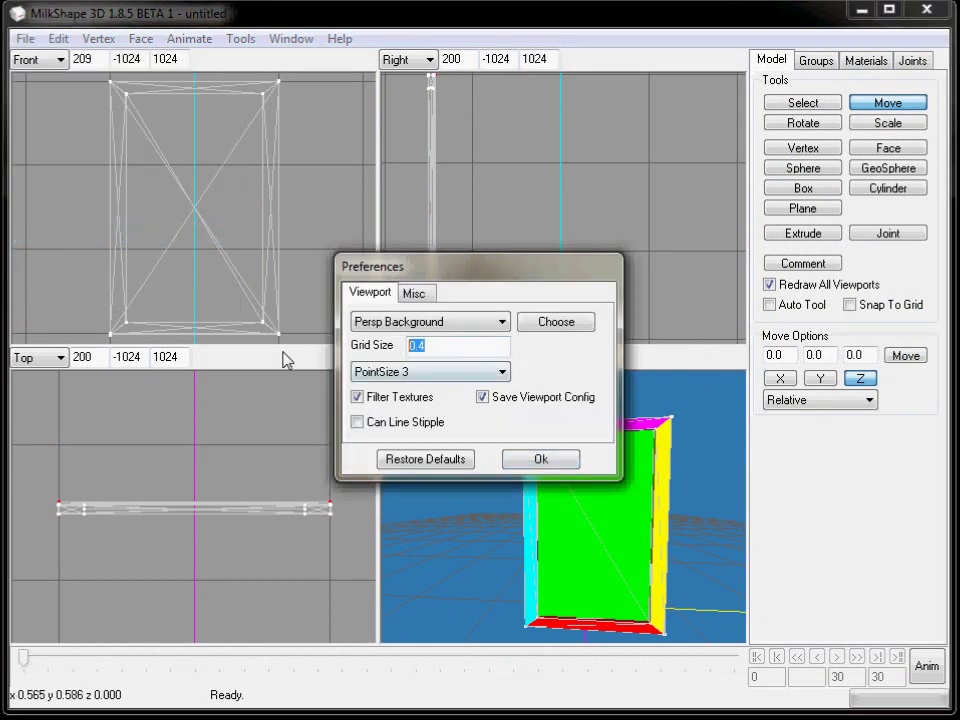
text(1)
click(549, 460)
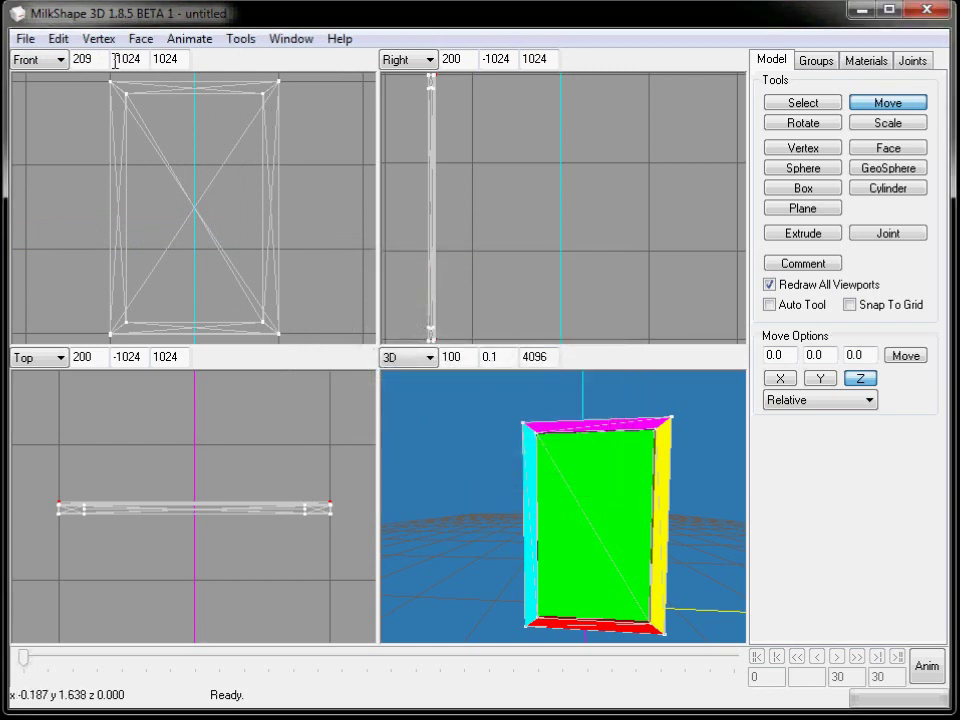
key(Return)
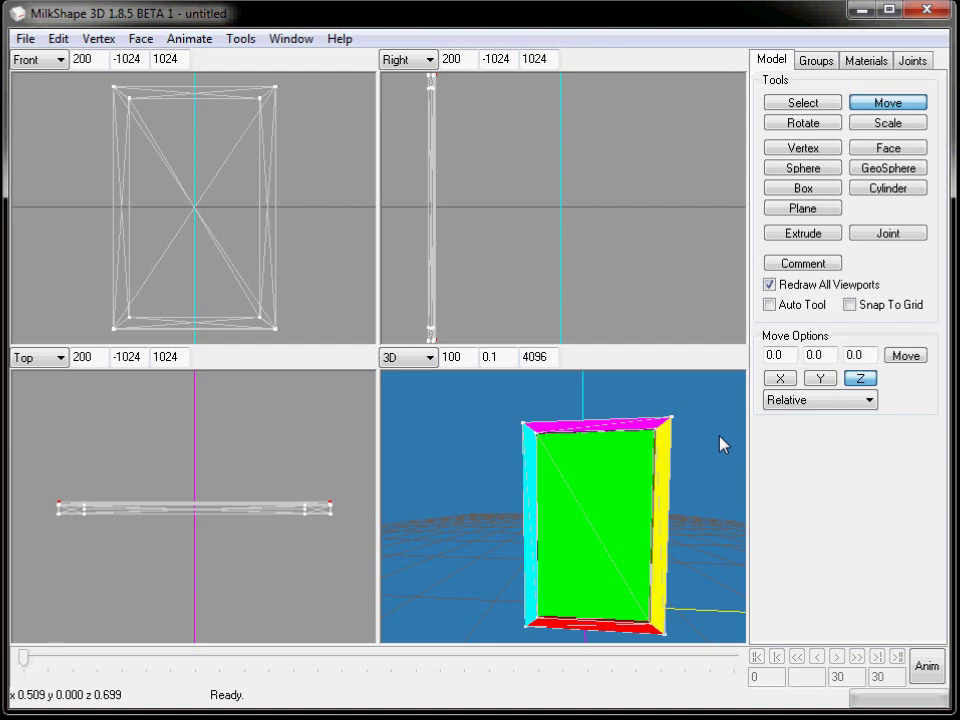
- Import the medium WSO object into the scene alongside the frame
drag(705, 519, 684, 534)
scroll(310, 285, down, 2)
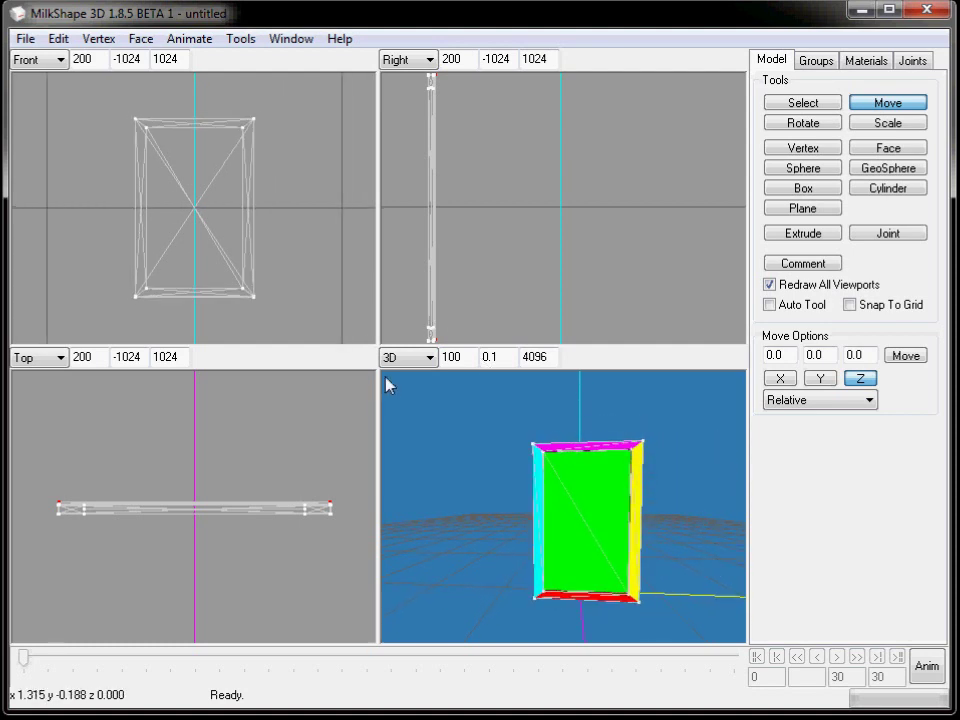
scroll(630, 300, down, 1)
scroll(677, 336, down, 2)
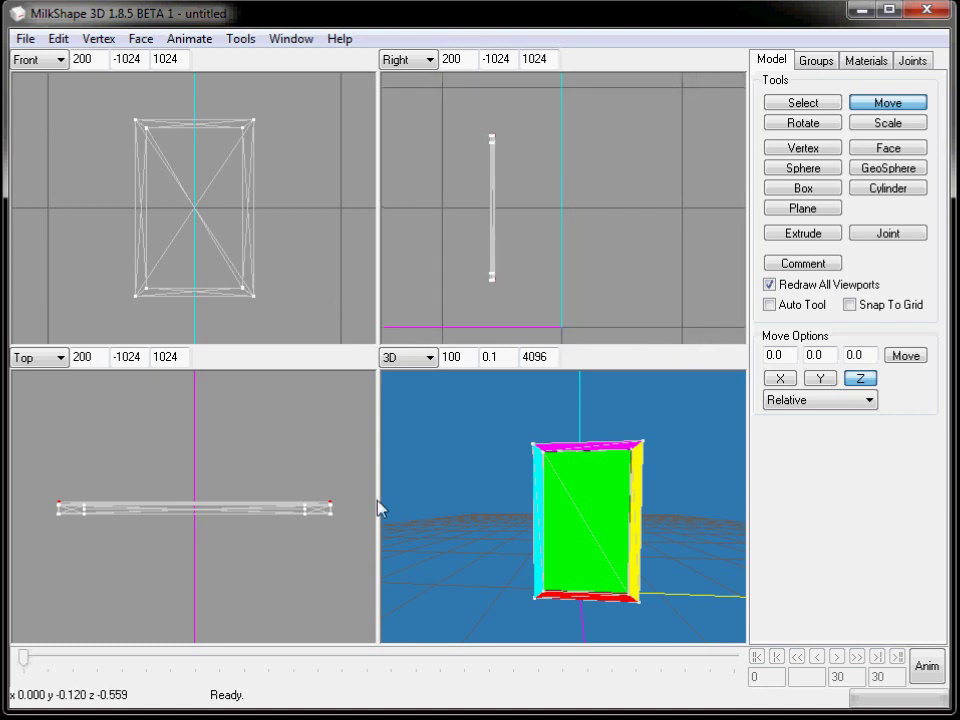
scroll(350, 495, down, 1)
scroll(350, 500, down, 1)
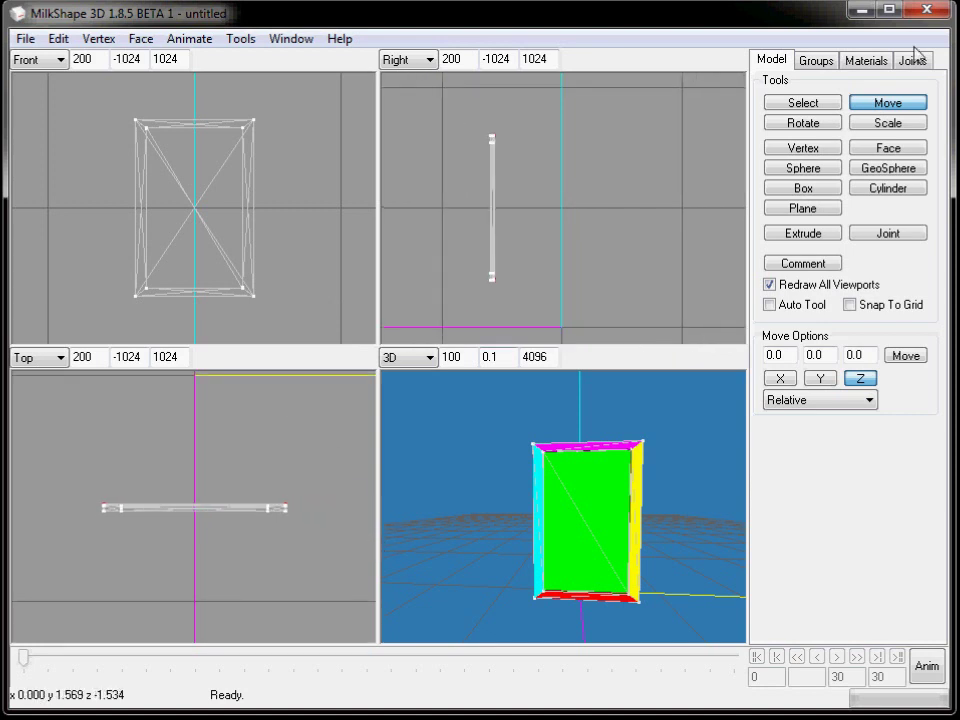
click(836, 104)
click(24, 41)
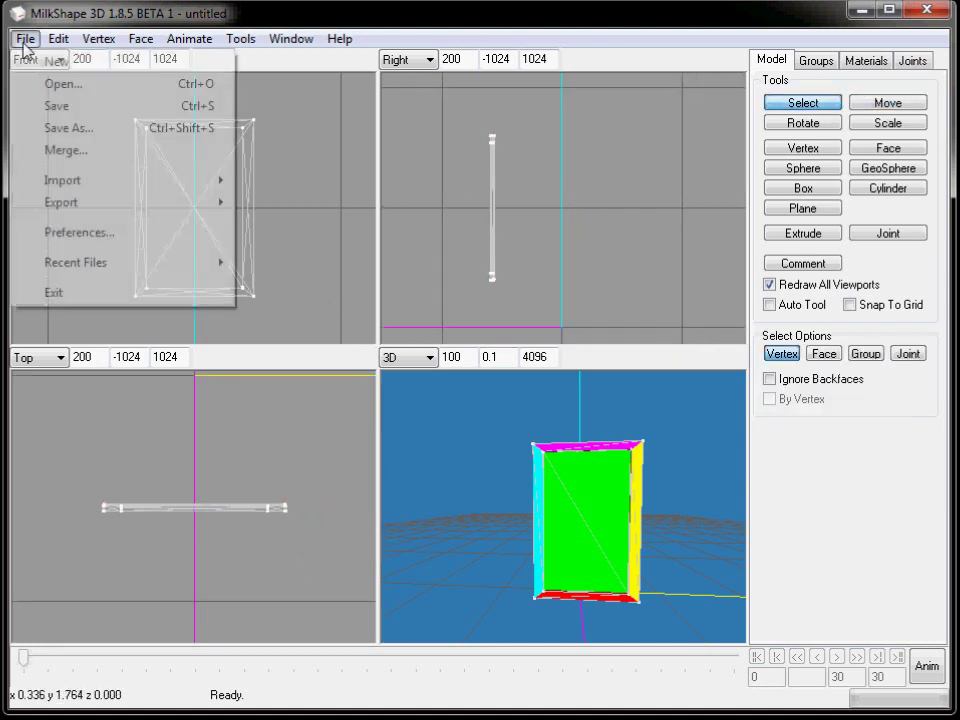
mouse_move(72, 182)
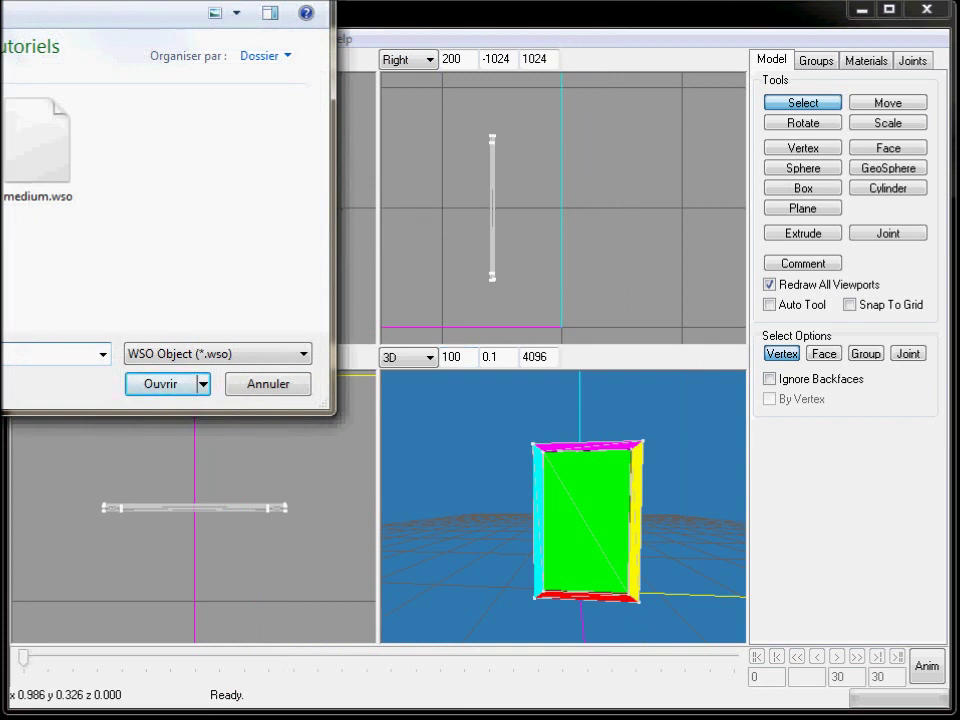
double_click(35, 145)
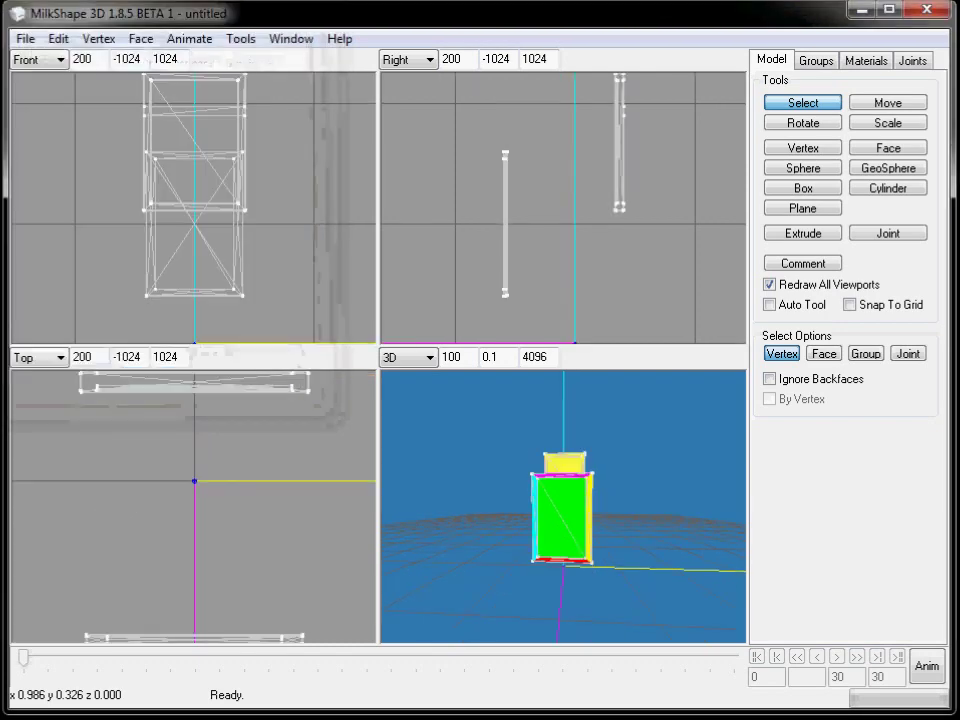
- Select Group 0 to identify the imported mesh in the views, and deselect it again
click(832, 63)
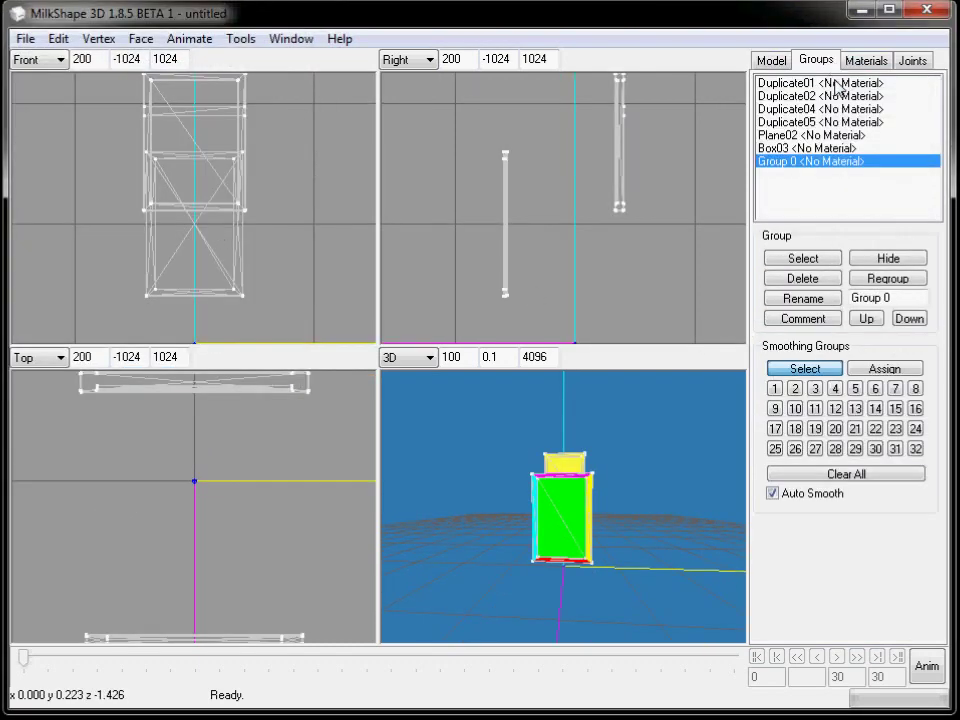
click(818, 263)
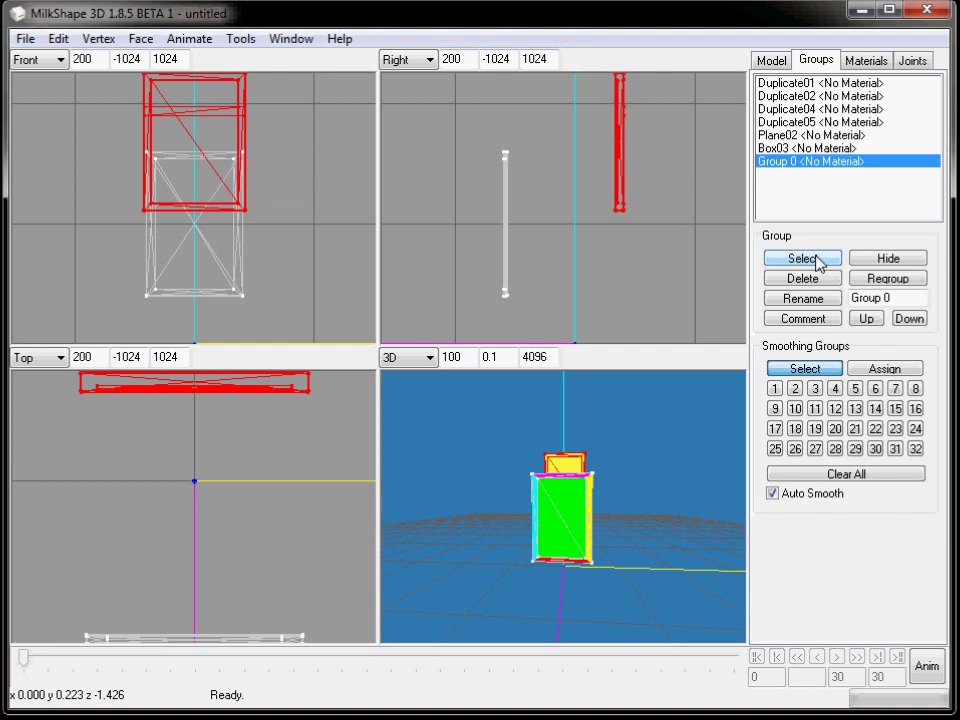
click(816, 263)
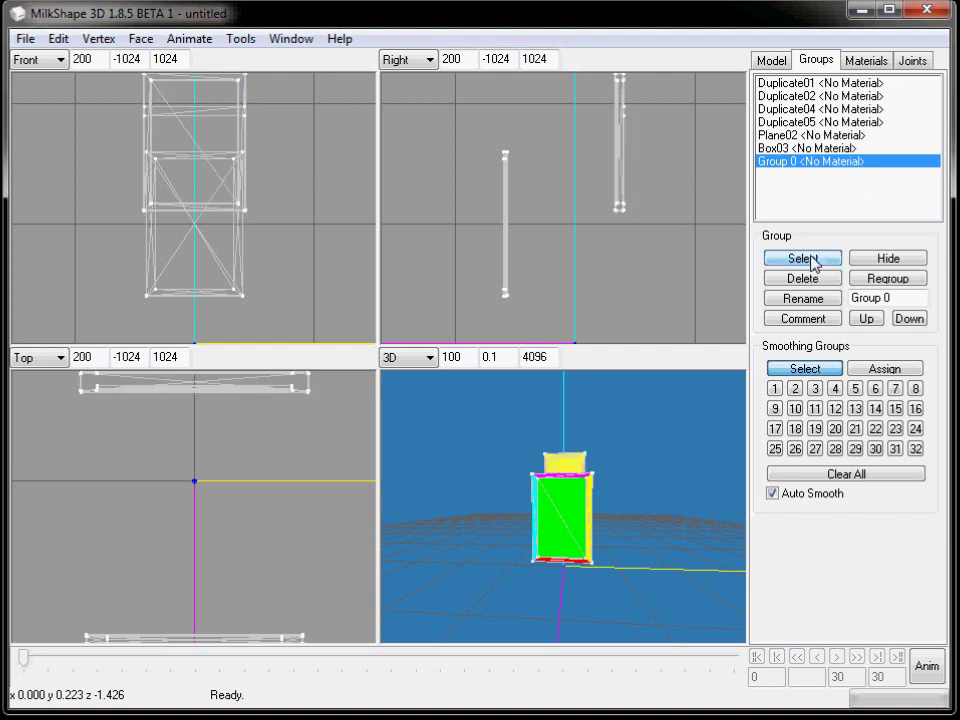
click(773, 61)
click(798, 105)
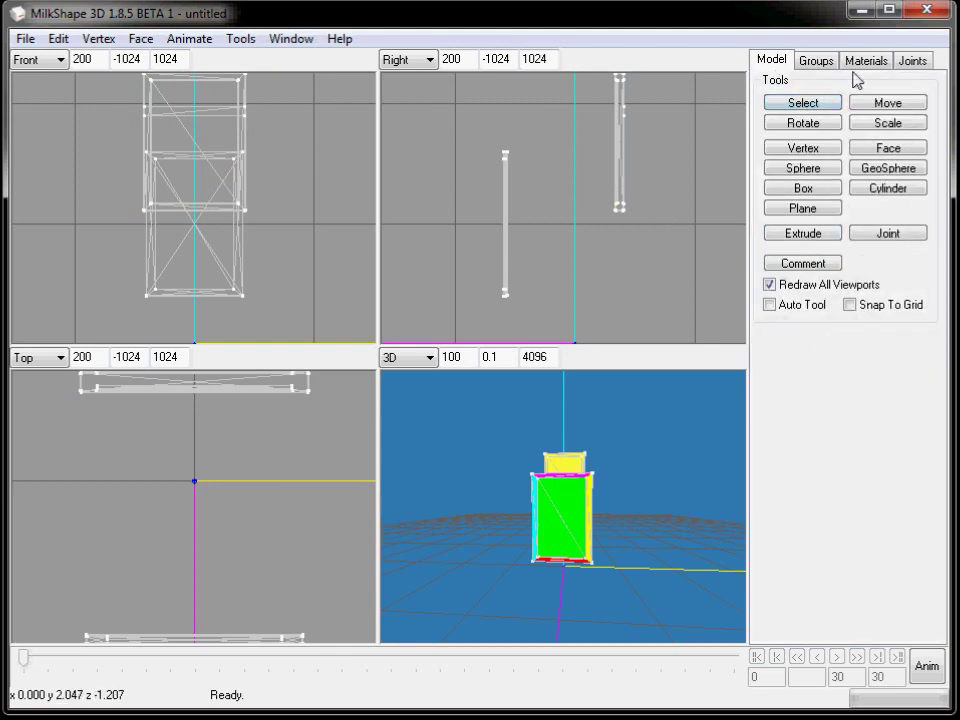
click(803, 103)
click(815, 61)
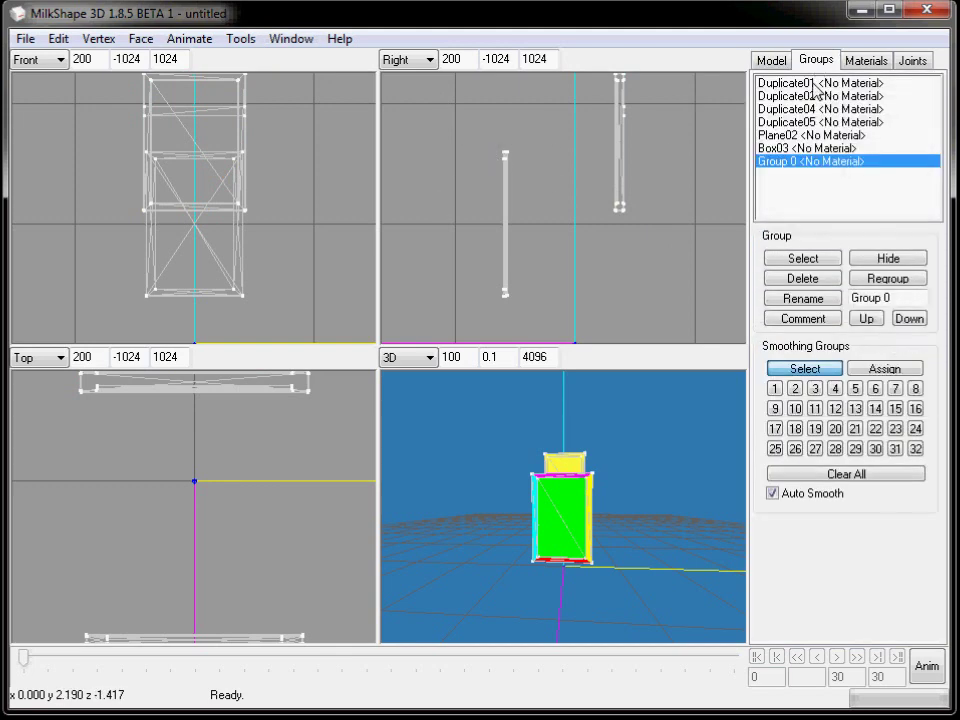
click(800, 83)
click(815, 262)
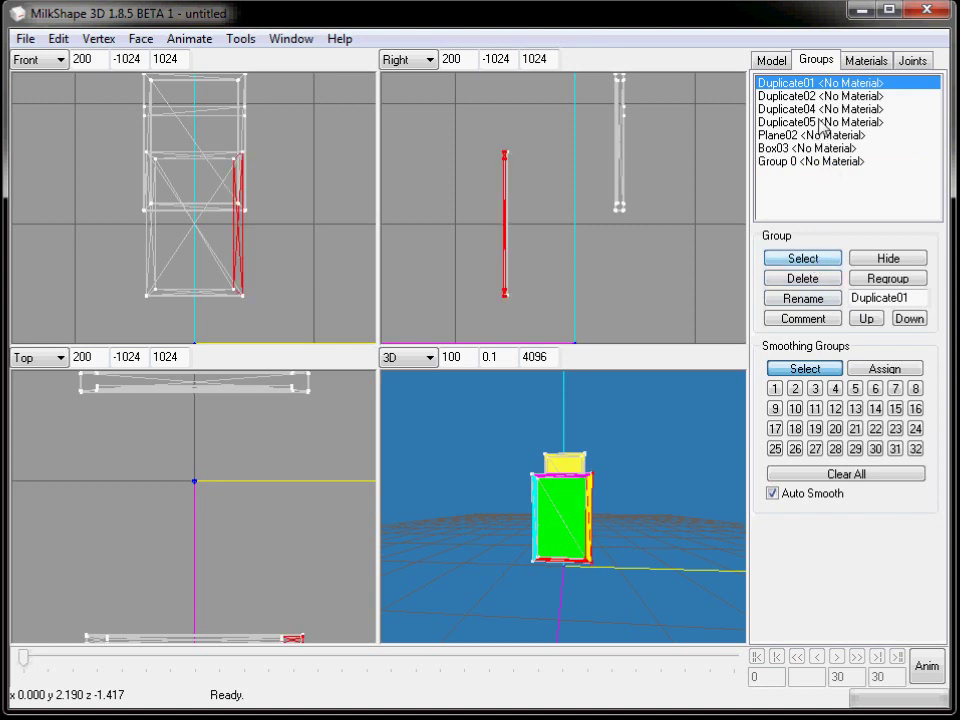
click(820, 95)
click(810, 261)
- Select all vertices of the frame assembly in the Right view and move them in Y and Z onto the imported mesh
click(773, 61)
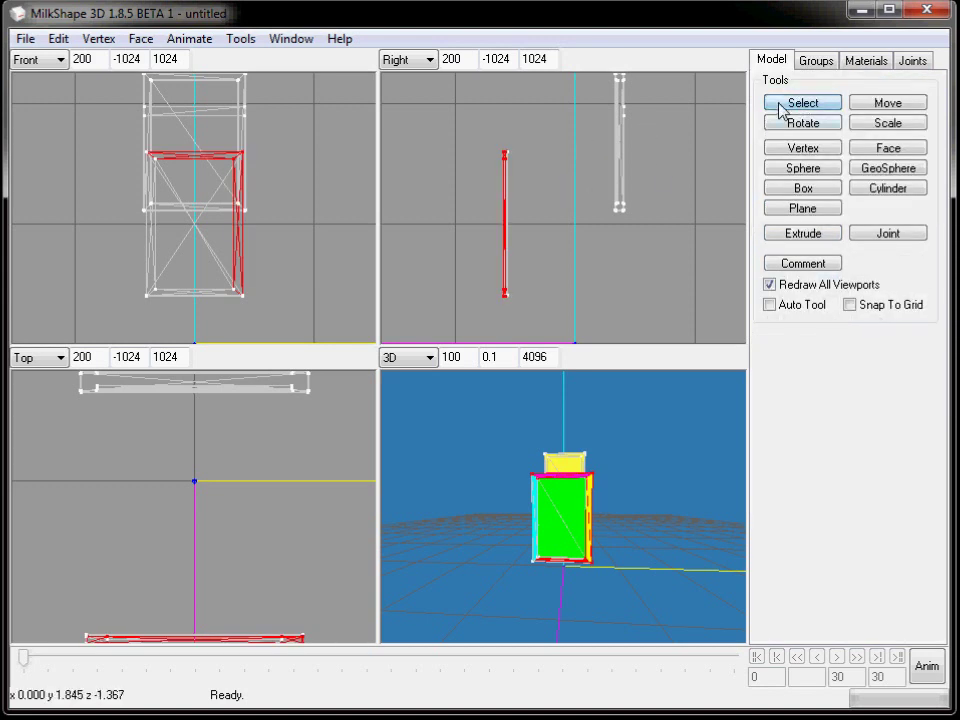
drag(477, 147, 557, 340)
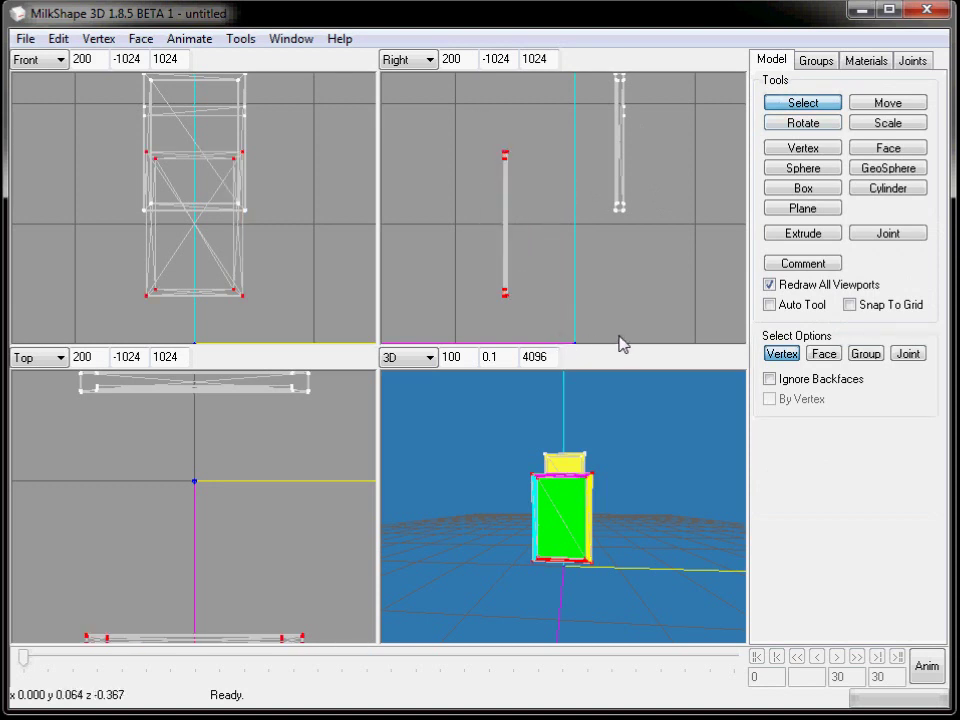
click(888, 103)
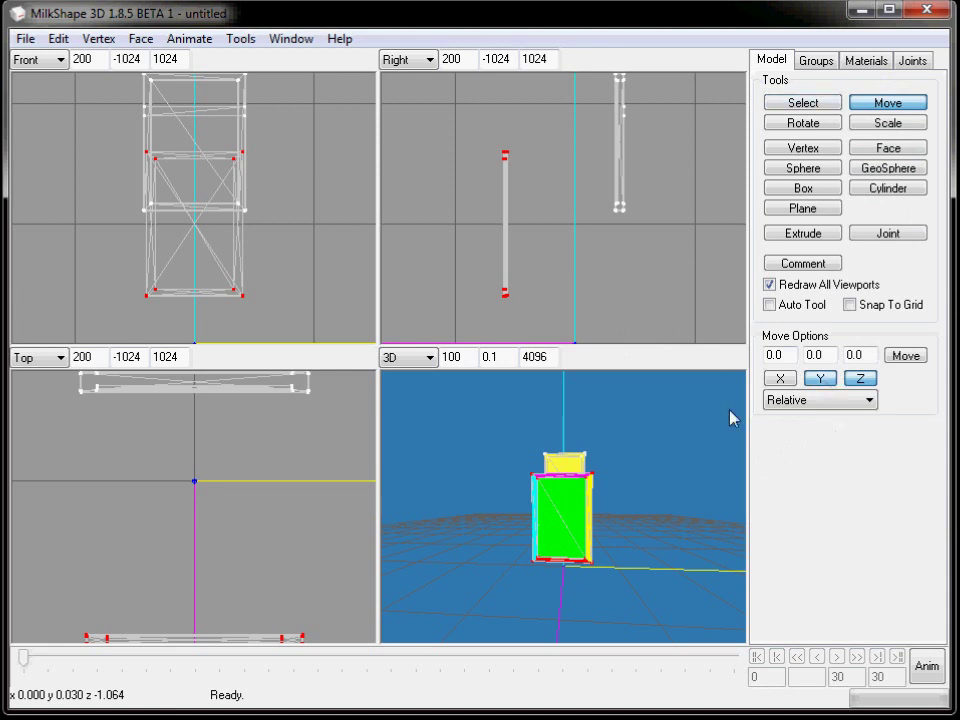
drag(595, 298, 705, 222)
right_click(675, 221)
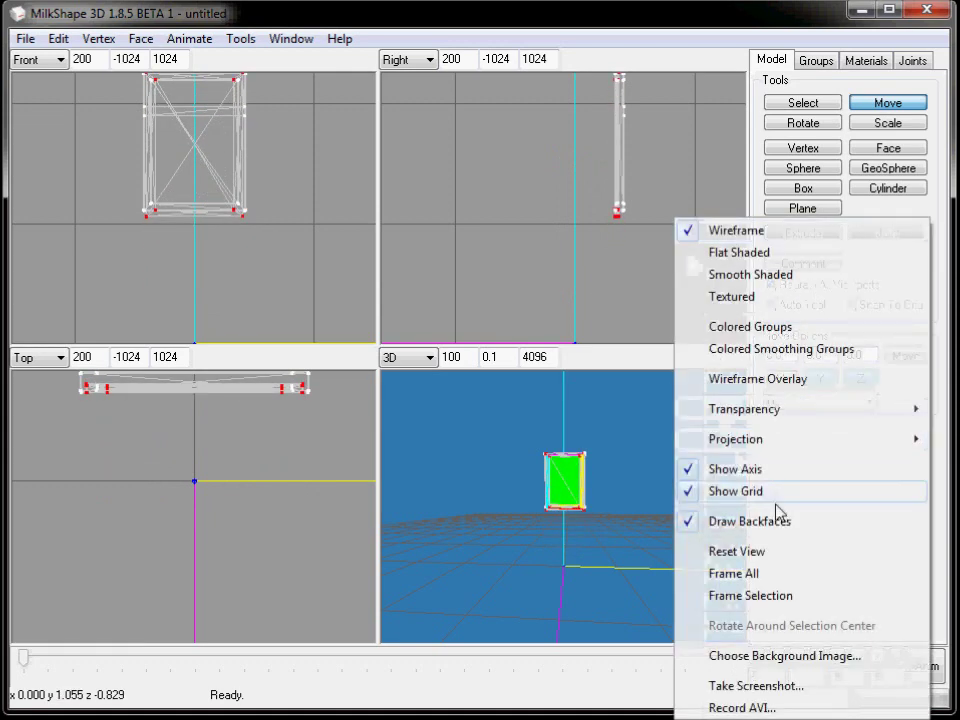
click(749, 573)
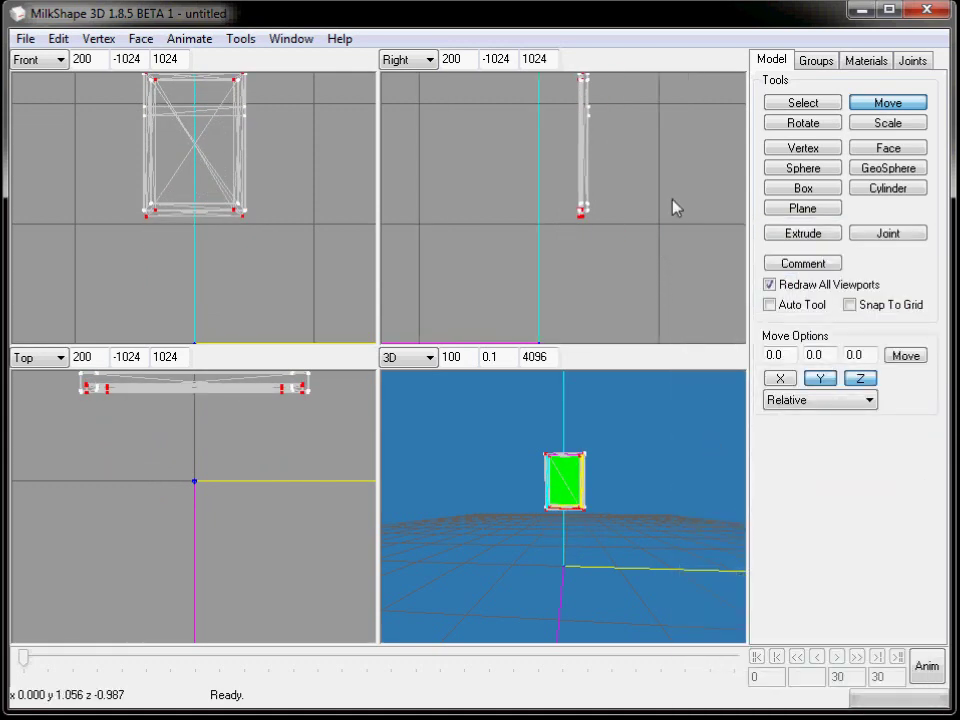
- Shift the frame assembly in Z toward the back of the imported mesh, checking its depth in the 3D view
scroll(688, 229, down, 3)
right_drag(676, 235, 654, 313)
drag(643, 566, 560, 570)
drag(647, 270, 651, 270)
drag(651, 579, 606, 580)
drag(645, 308, 645, 308)
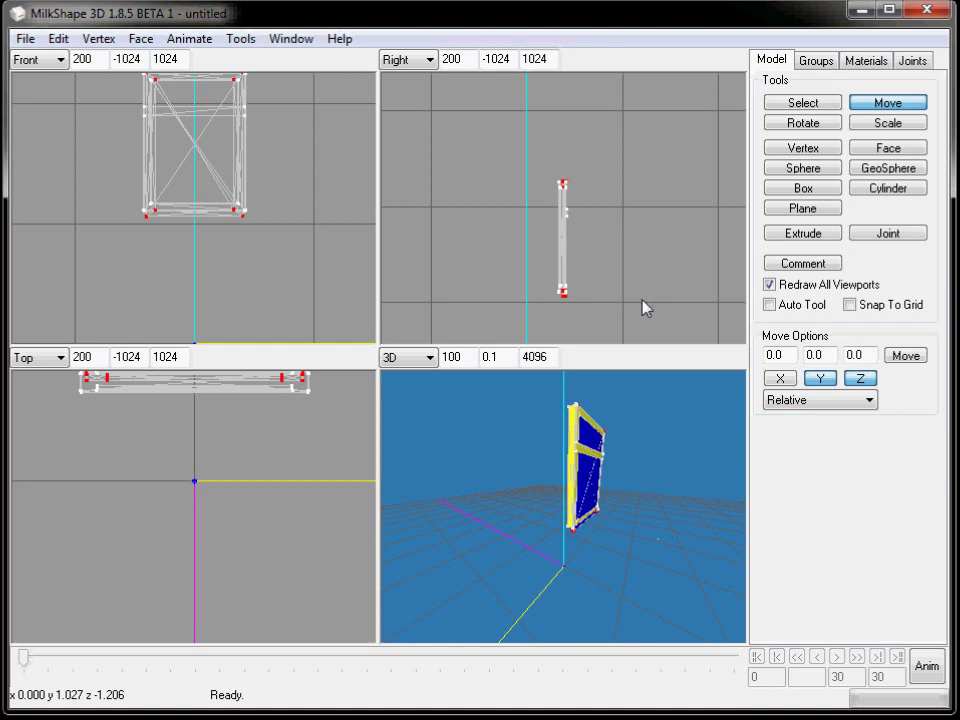
- Center the frame assembly vertically on the imported mesh in a maximized Right view, and reframe the Top view in the four-view layout
double_click(661, 207)
scroll(534, 444, up, 5)
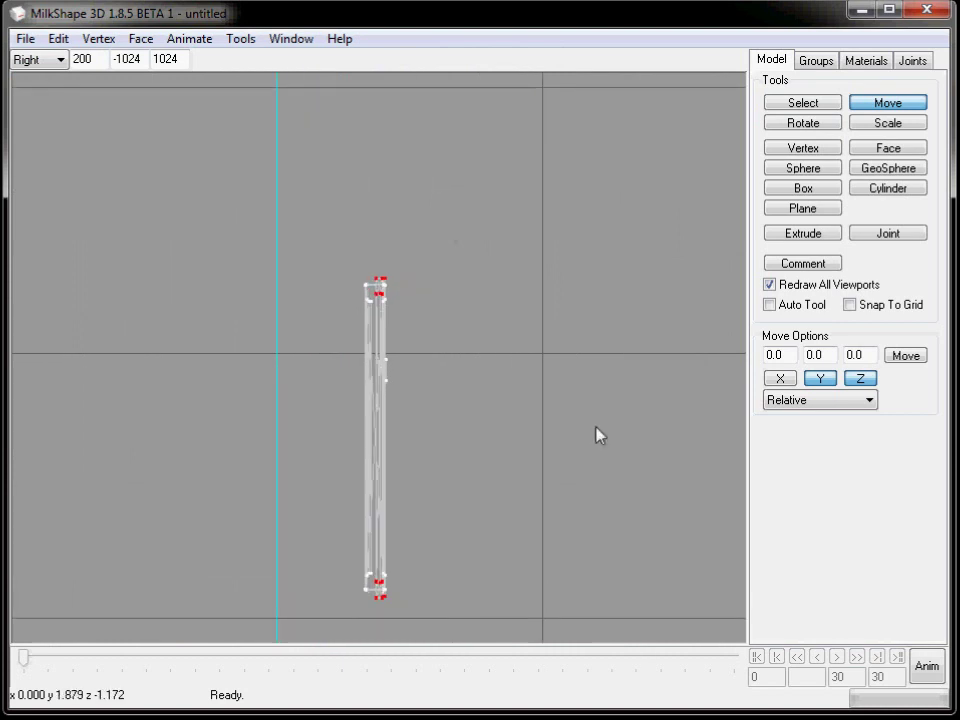
right_drag(529, 437, 614, 405)
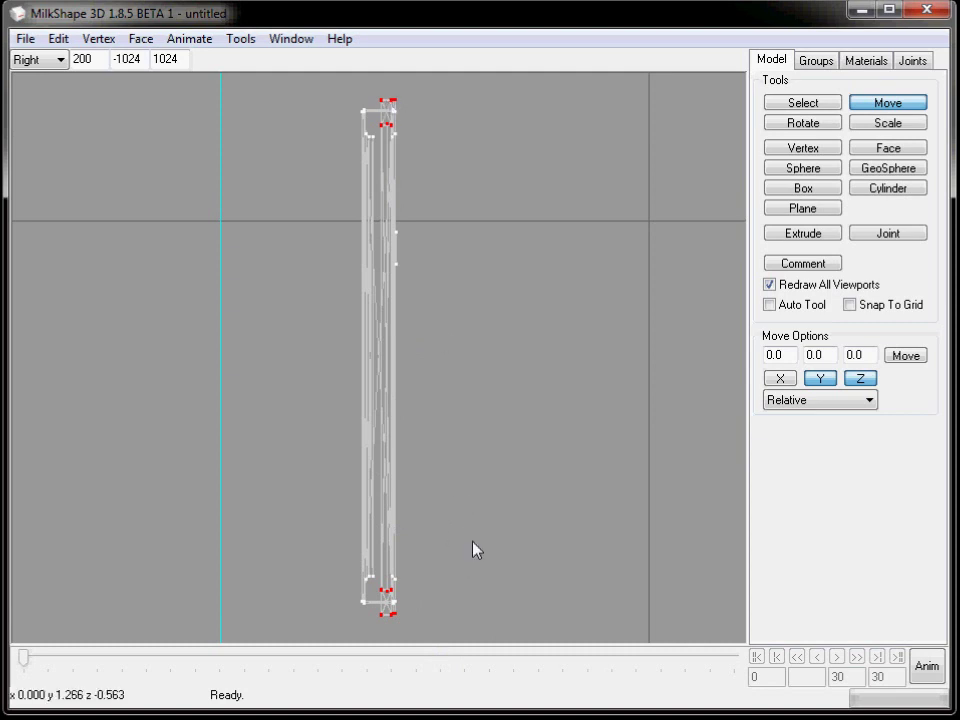
key(ctrl+m)
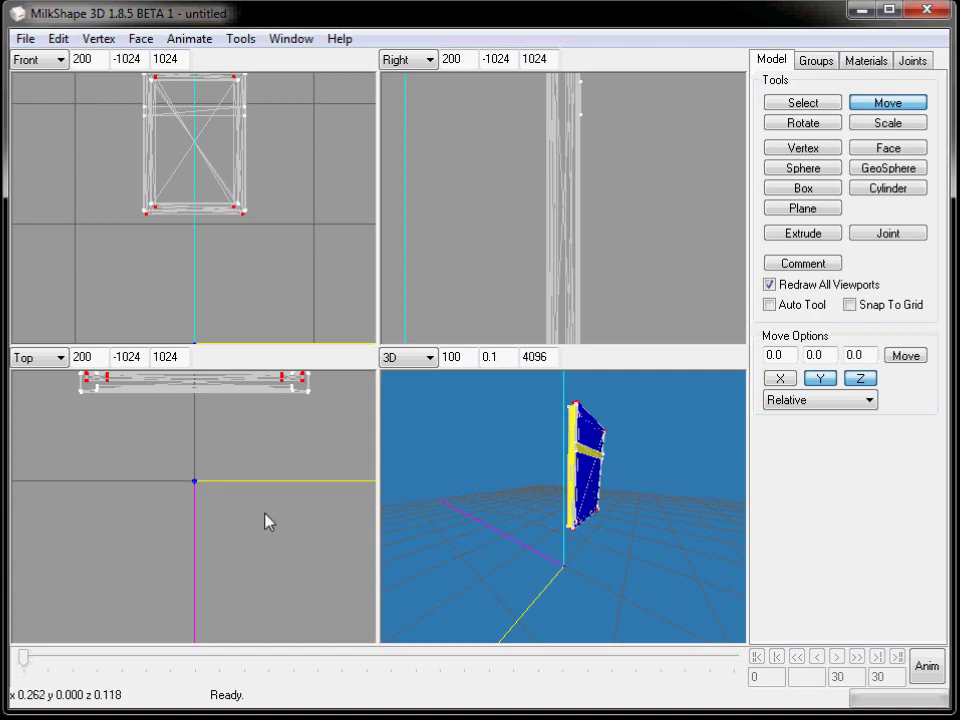
right_click(266, 522)
click(320, 333)
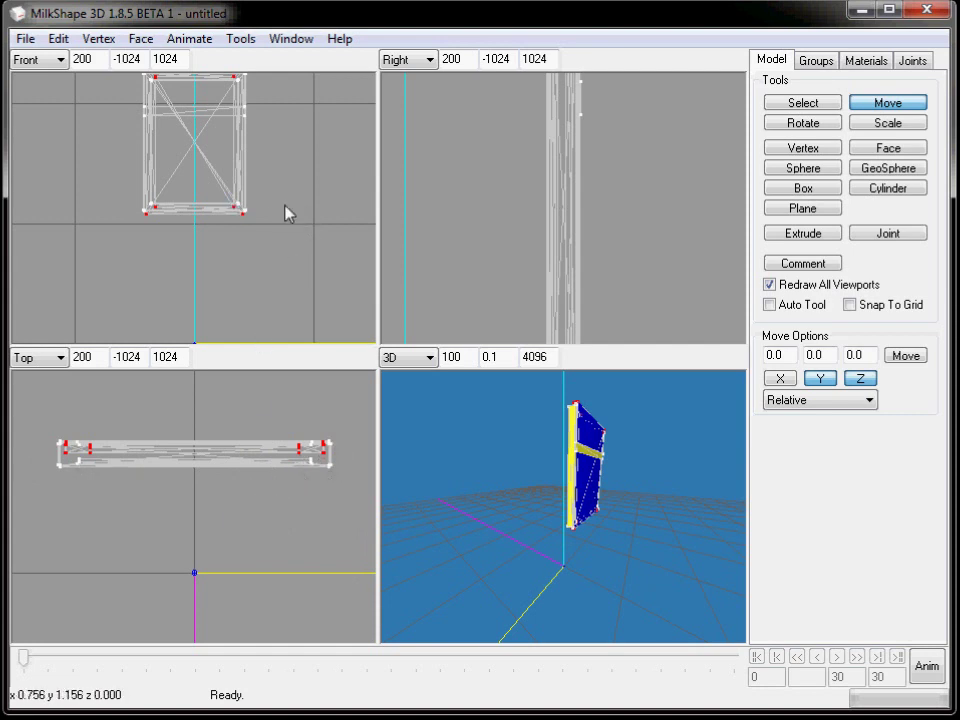
- Delete the imported Group 0 mesh from the scene
click(817, 60)
click(820, 161)
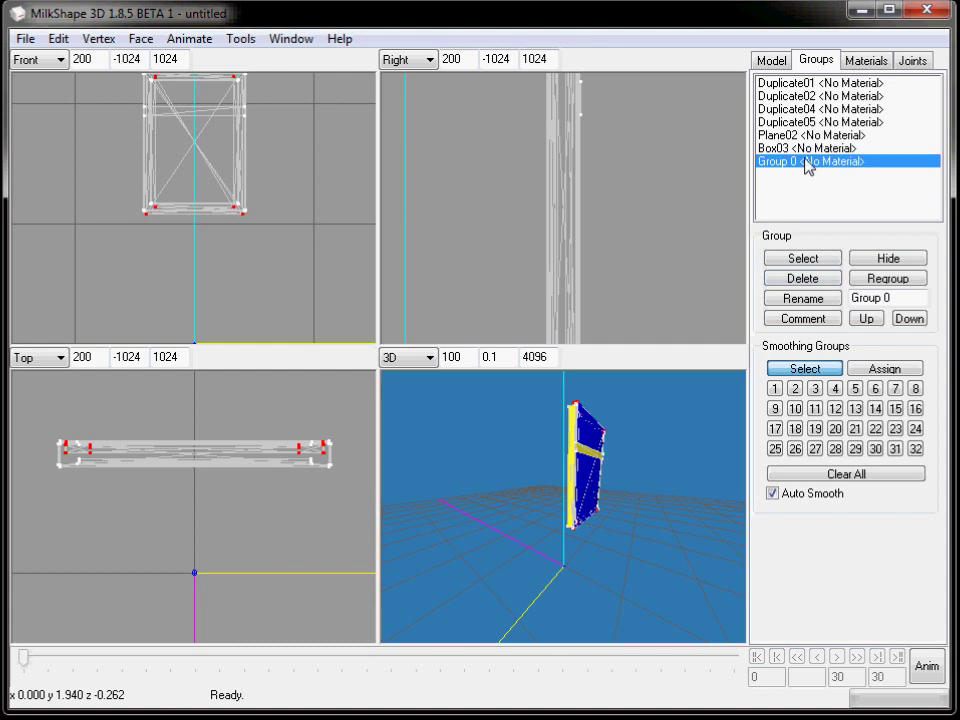
click(824, 281)
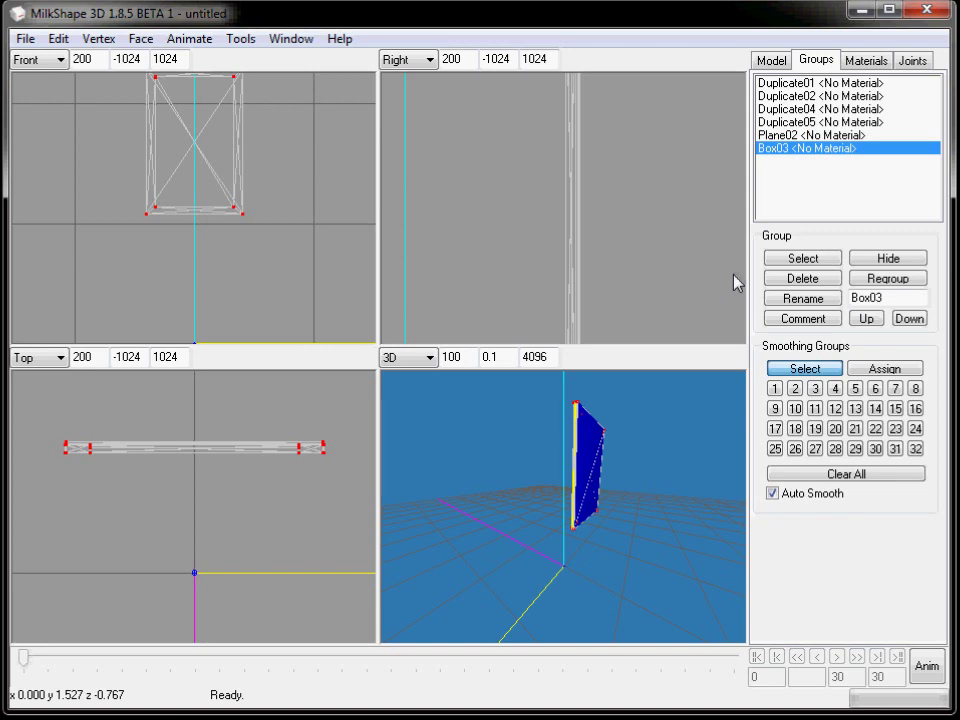
key(Home)
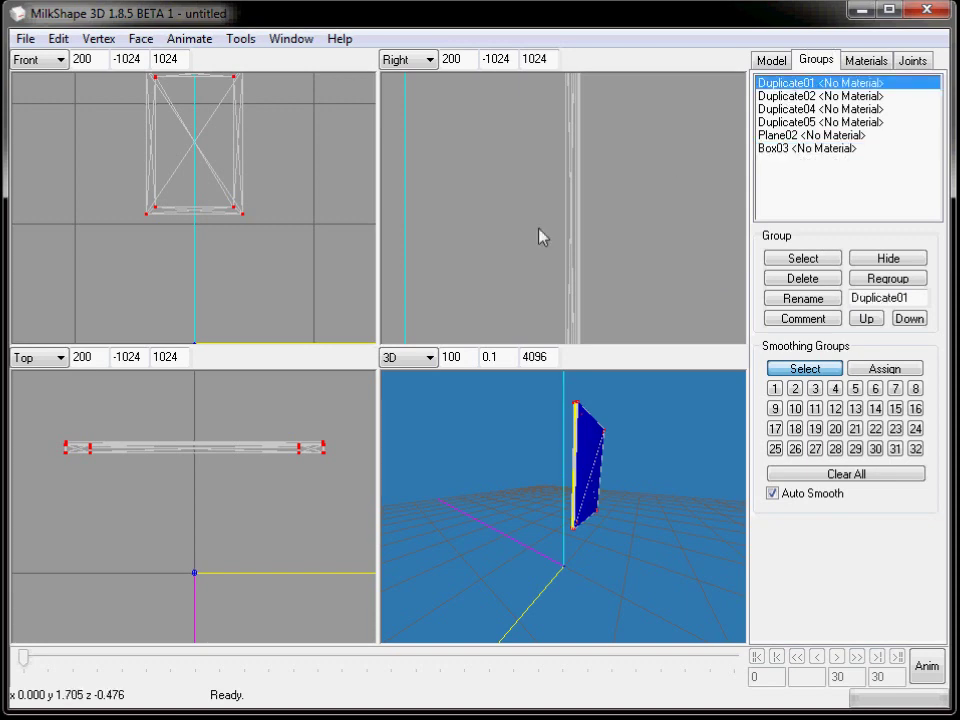
- Frame the remaining model in the Front and Right views and clear the vertex selection
right_click(675, 218)
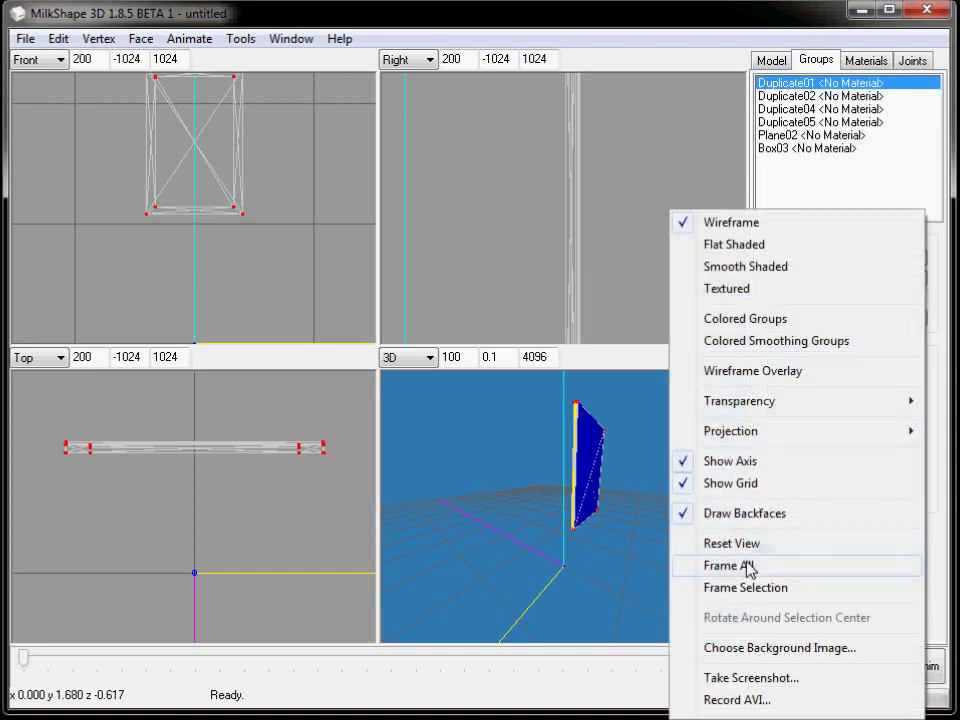
click(750, 566)
scroll(648, 271, up, 1)
ctrl+drag(648, 271, 637, 308)
ctrl+drag(319, 240, 313, 299)
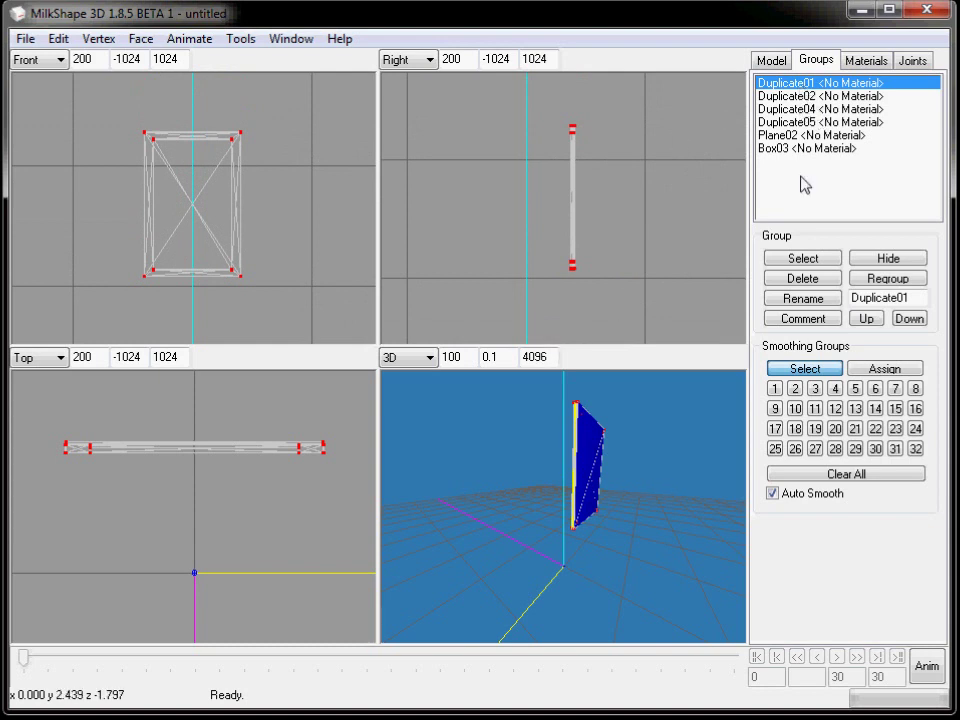
click(779, 60)
click(803, 103)
click(647, 184)
- Select the groups Duplicate01, Duplicate02, Duplicate04 and Duplicate05 and regroup the four frame bars into one group
click(815, 61)
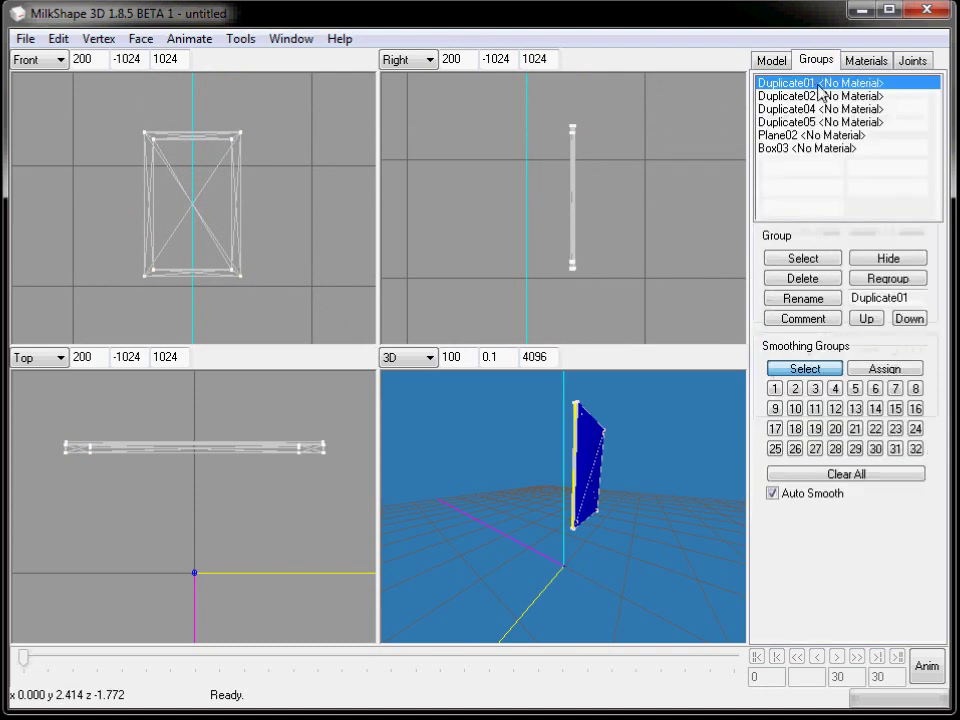
click(805, 261)
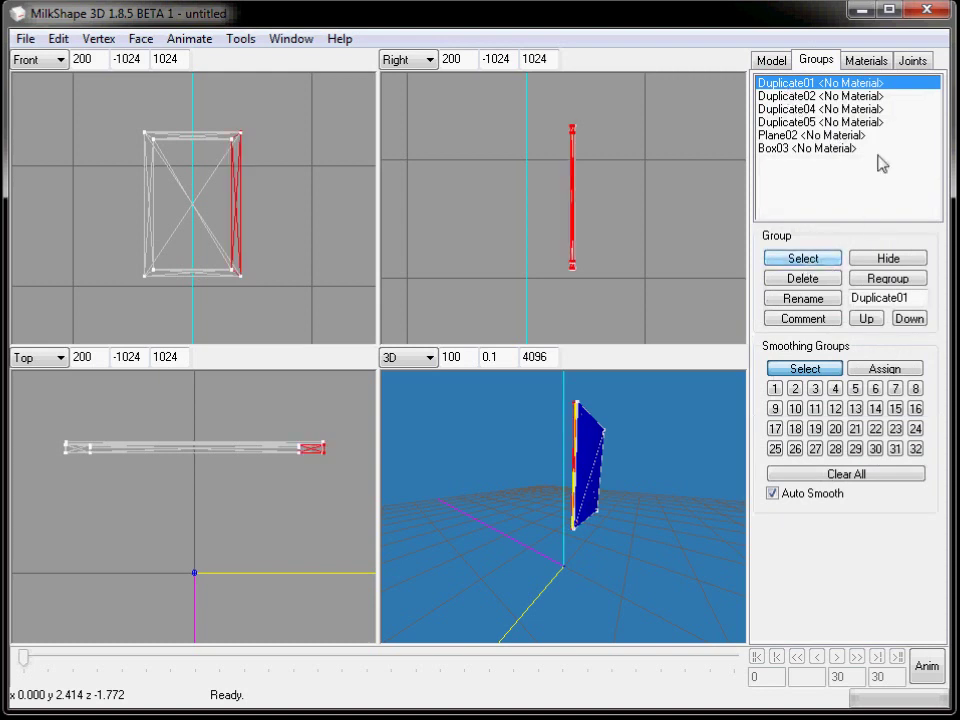
click(840, 96)
click(805, 259)
click(830, 108)
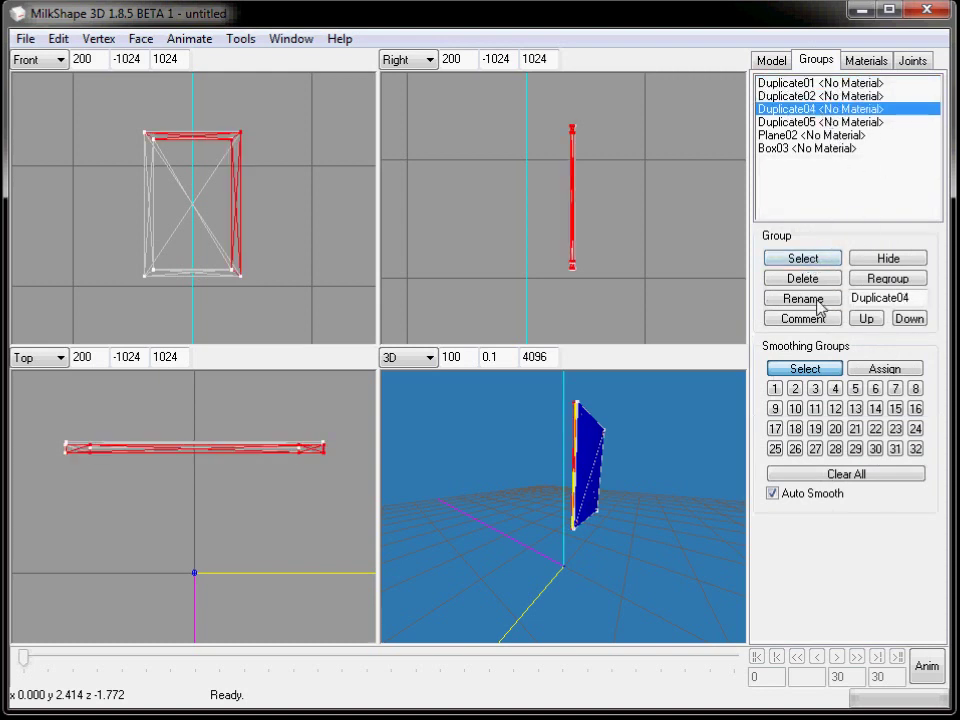
click(808, 259)
click(830, 122)
click(785, 262)
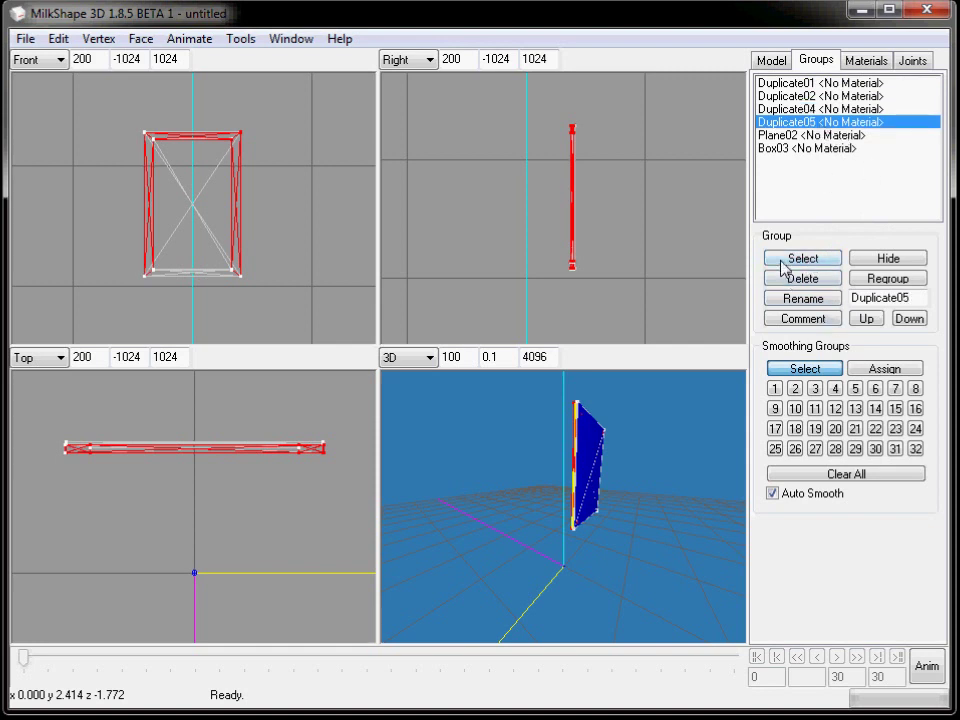
click(786, 265)
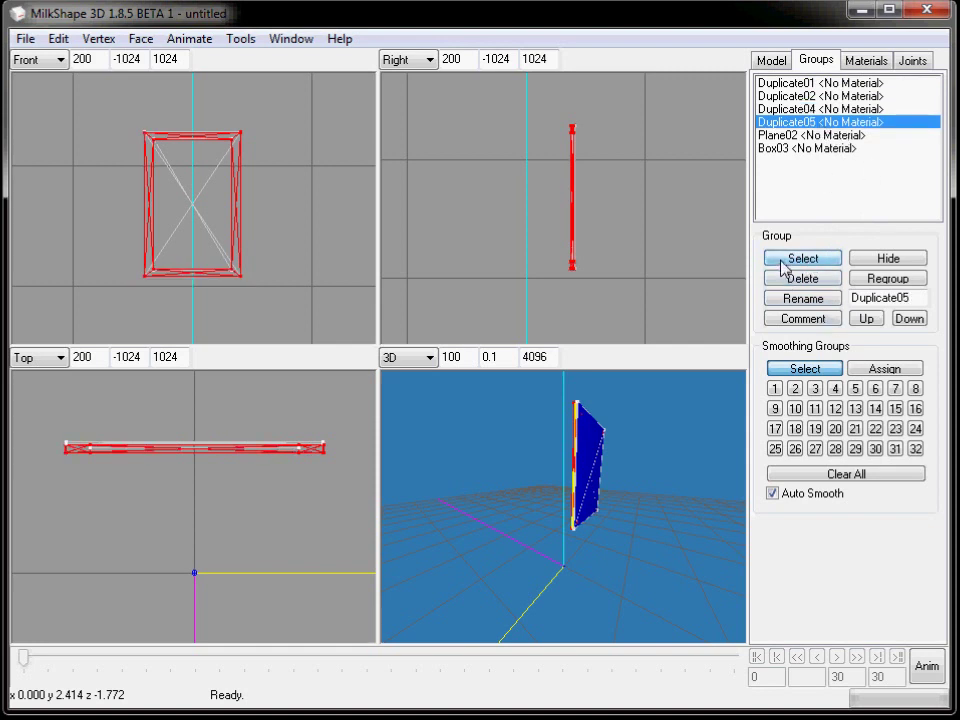
click(888, 279)
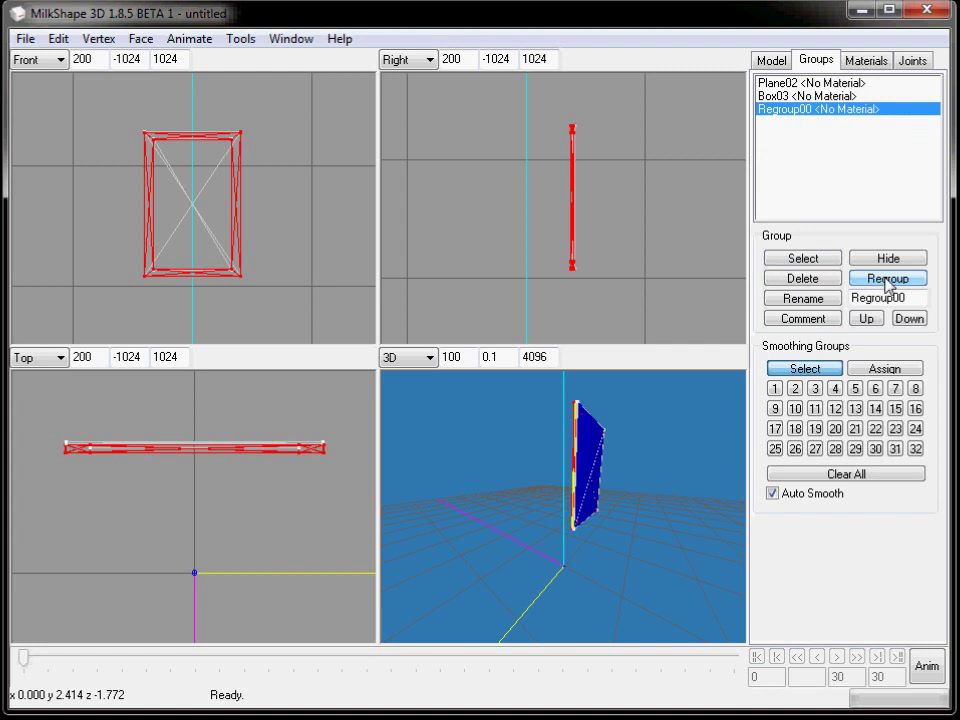
- Rename the merged frame group as cadre and deselect it
drag(911, 297, 834, 298)
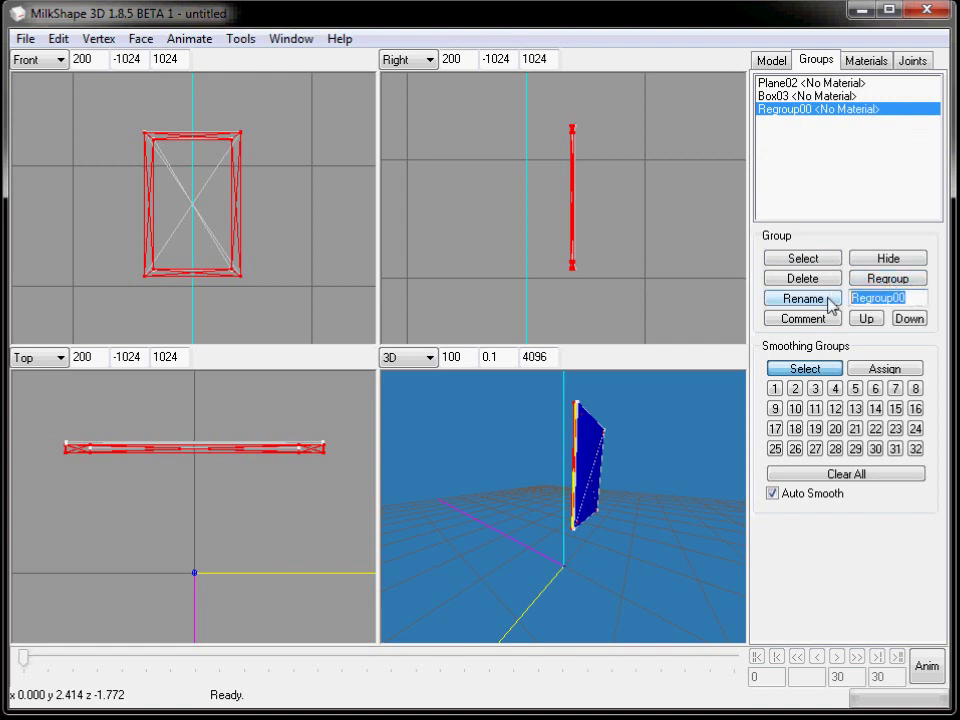
text(cadre)
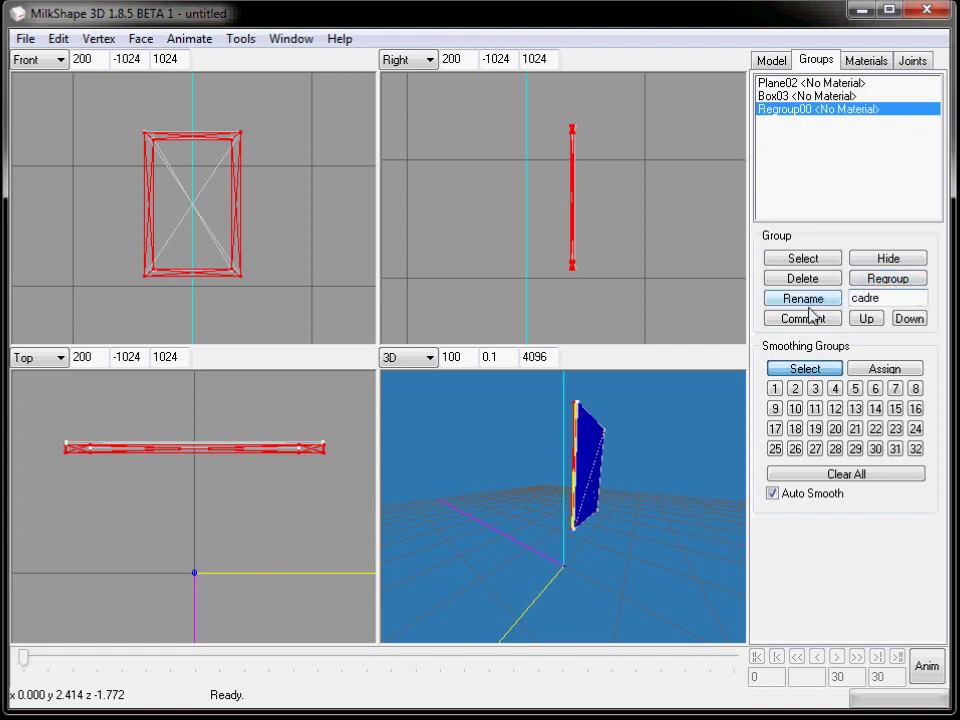
click(808, 299)
click(808, 96)
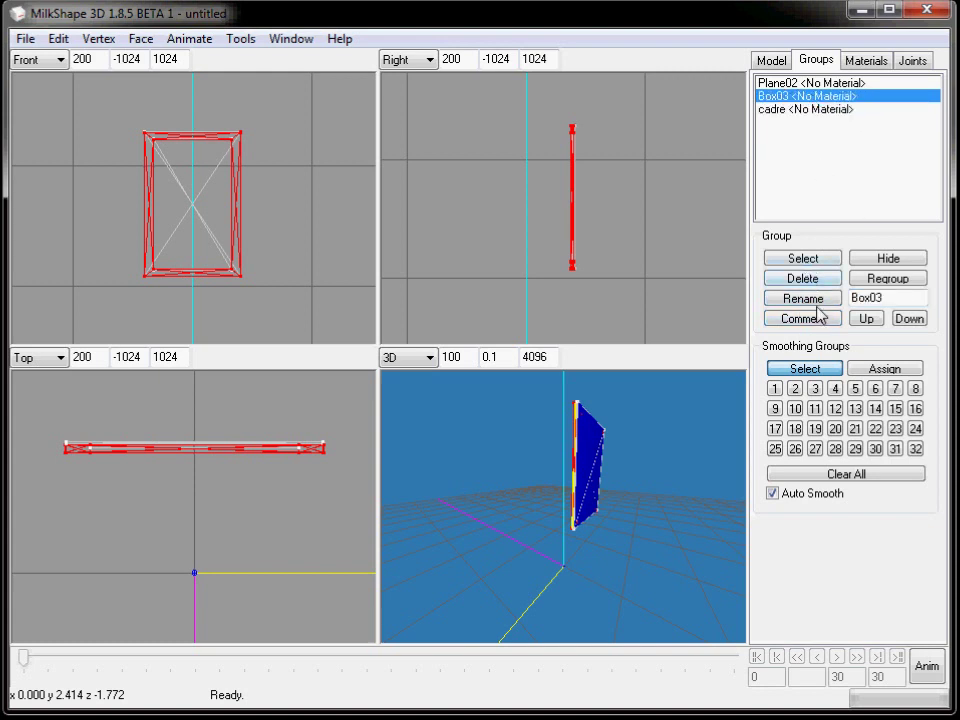
click(800, 109)
click(796, 260)
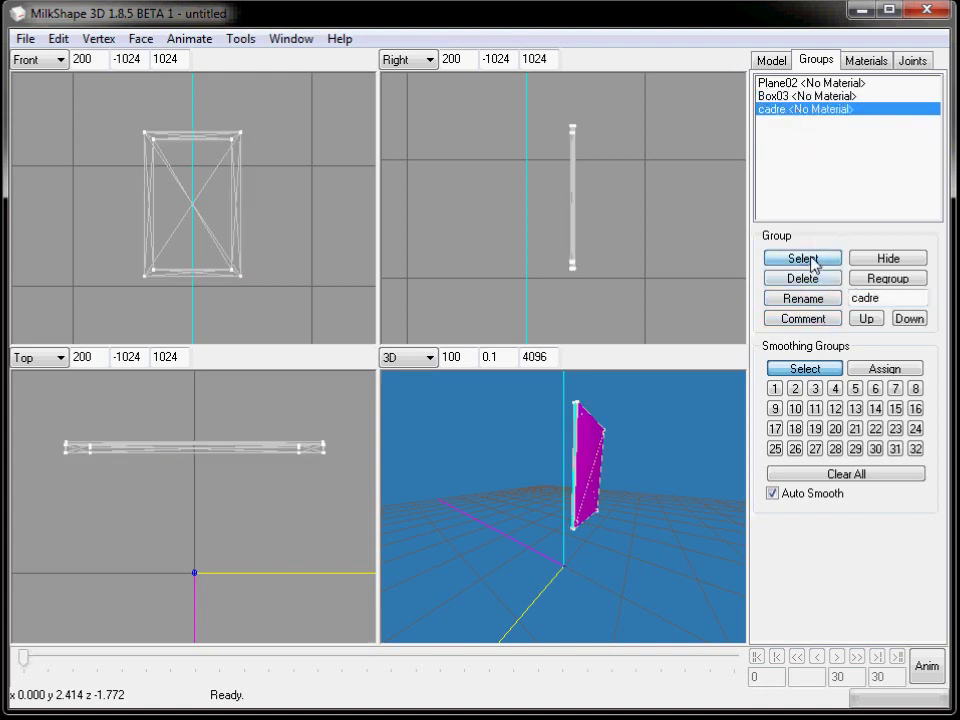
- Select the Box03 back panel to identify it, rename its group as fond, and deselect it
click(796, 97)
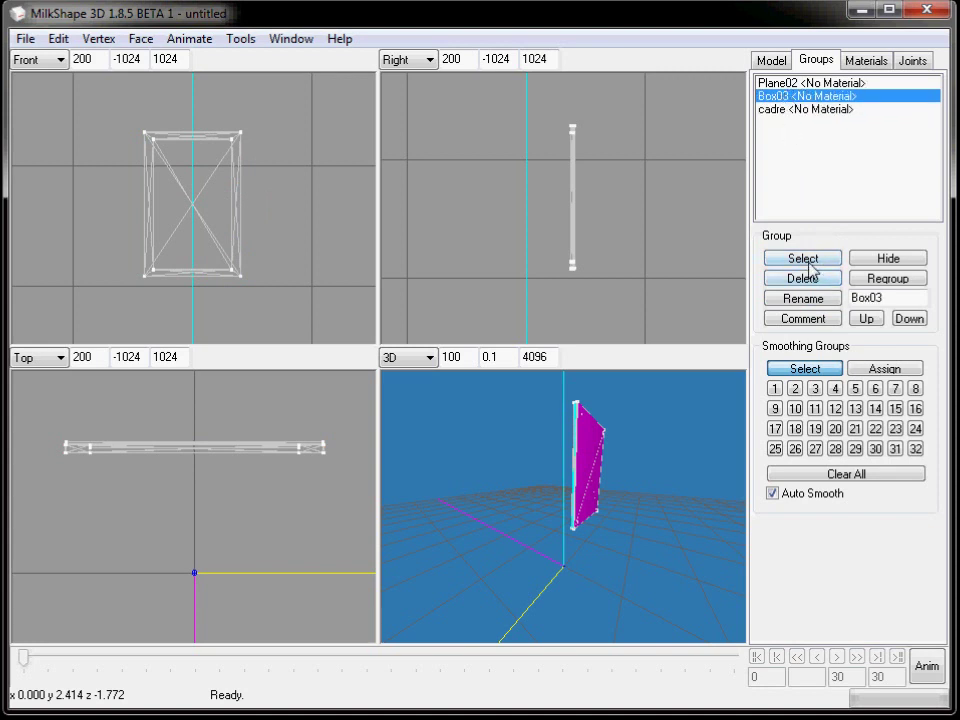
click(806, 261)
drag(683, 540, 718, 542)
double_click(866, 297)
text(f)
click(827, 300)
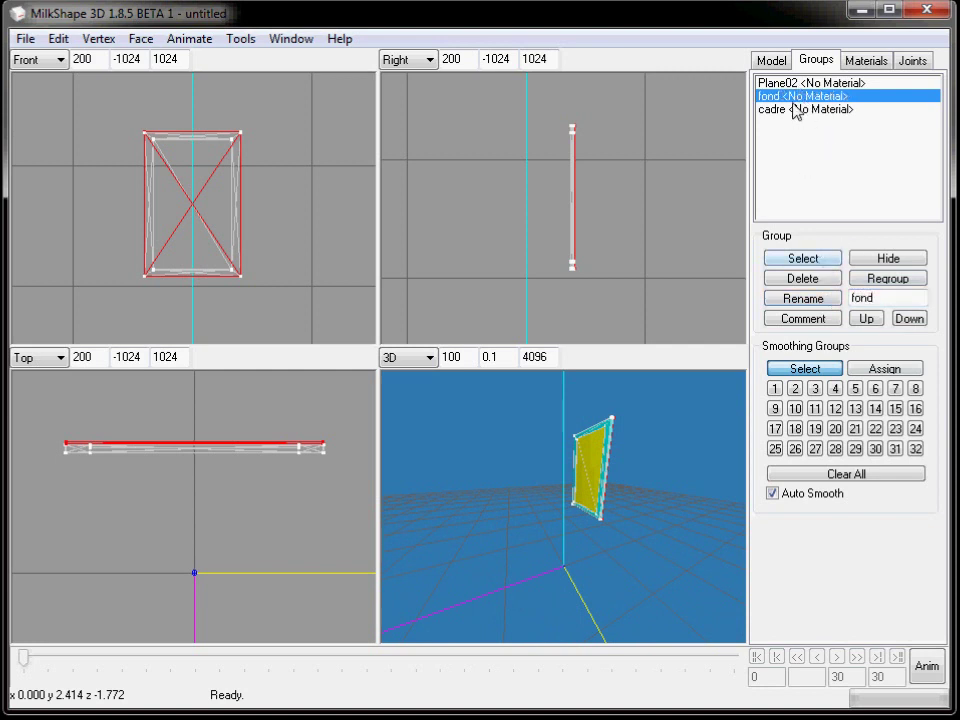
click(803, 262)
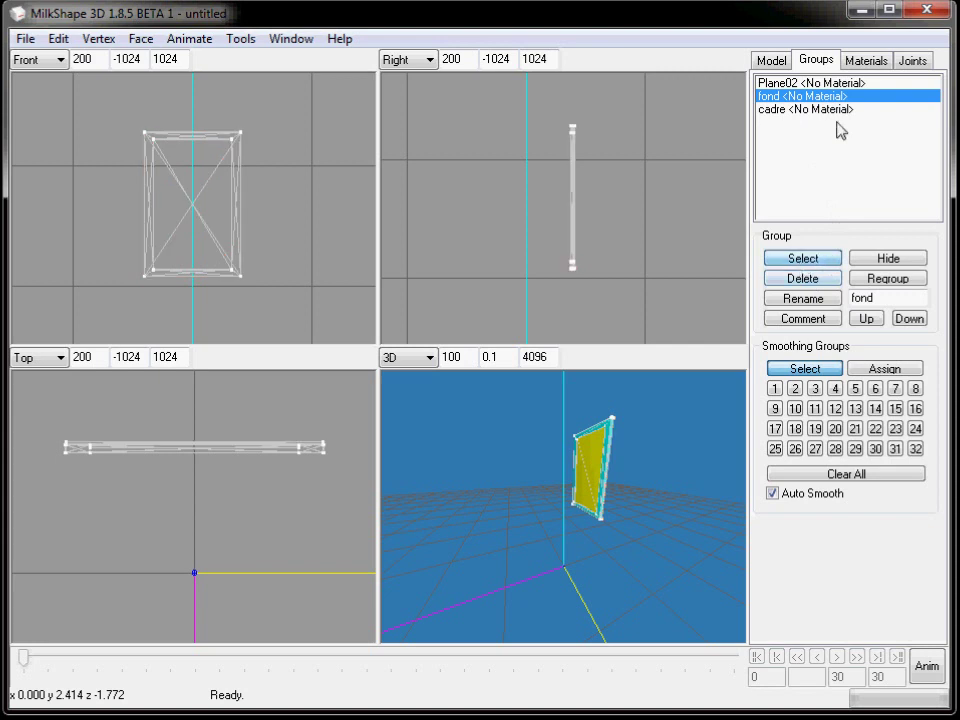
- Select the Plane02 inner plane to identify it, rename its group as image, and deselect it
click(795, 84)
click(803, 260)
drag(620, 575, 700, 590)
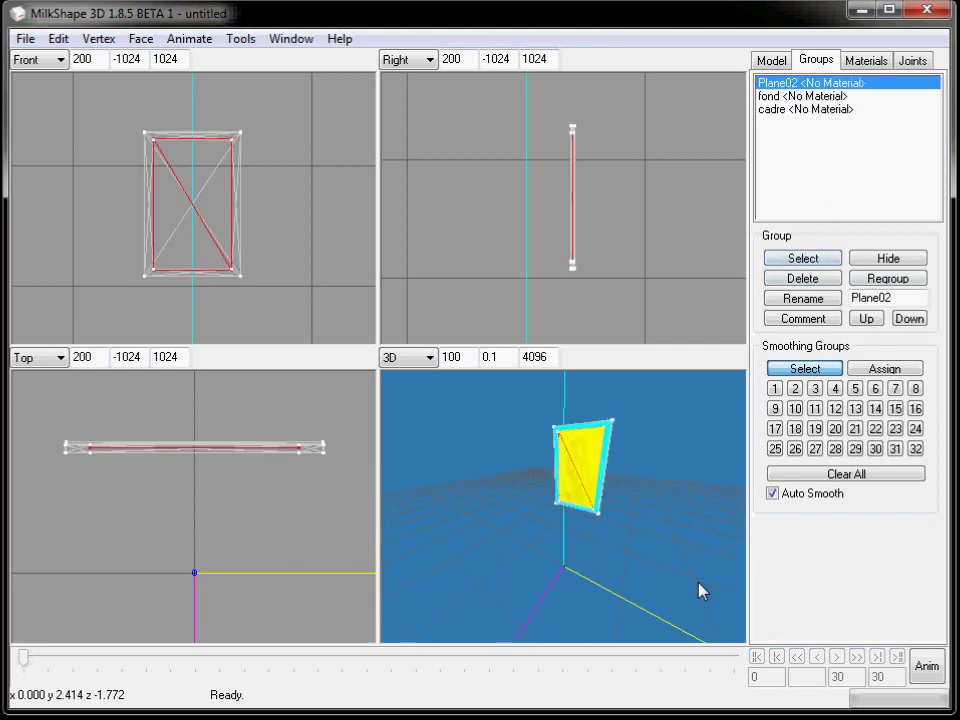
double_click(893, 298)
text(image)
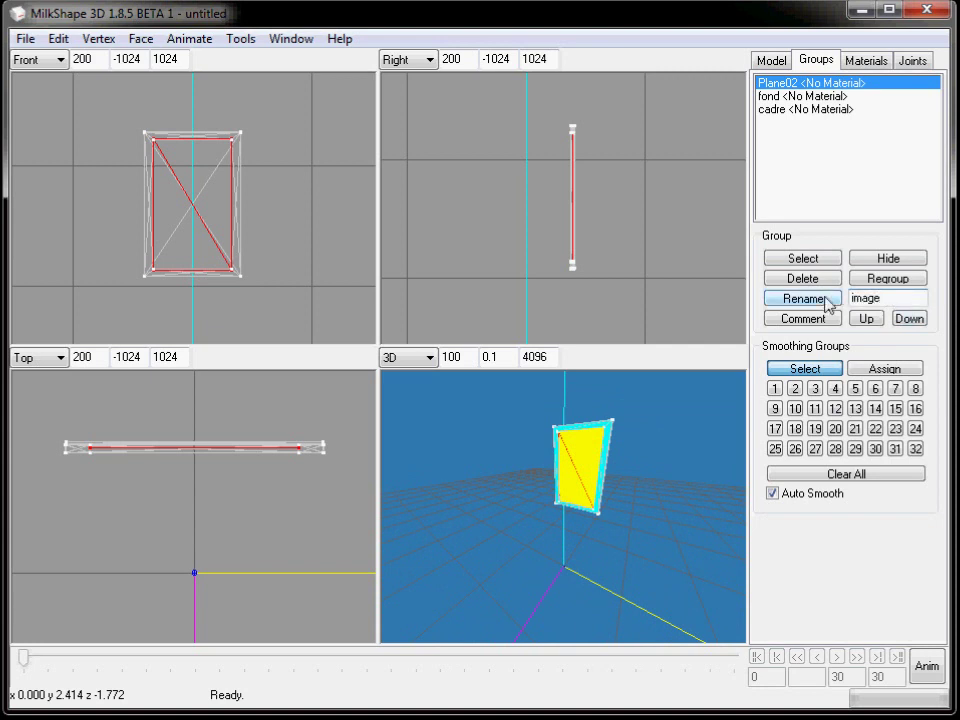
click(826, 302)
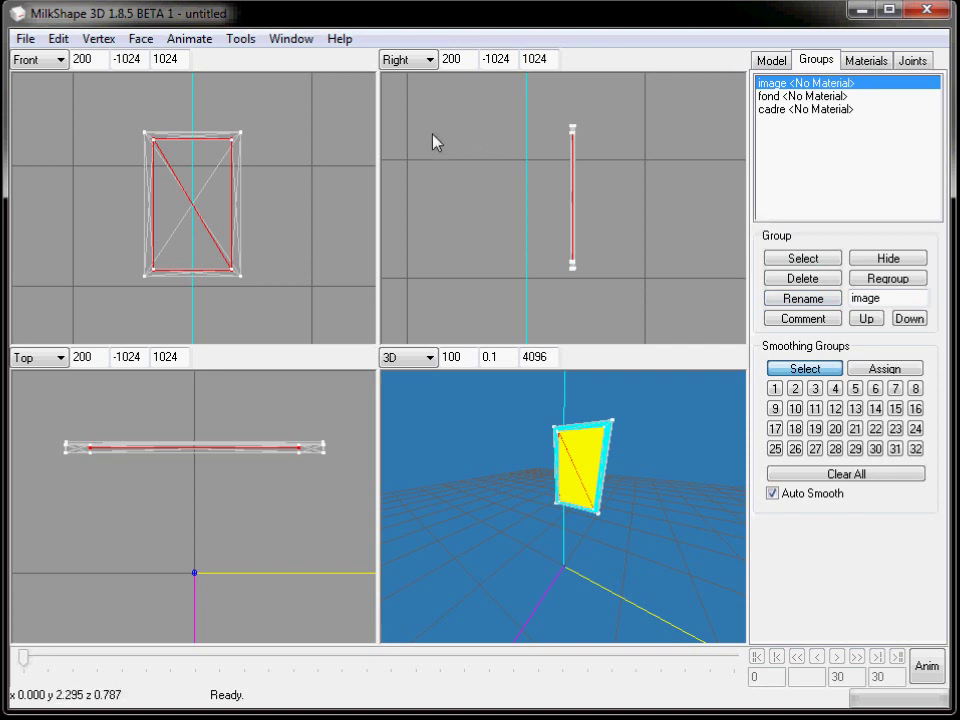
click(331, 276)
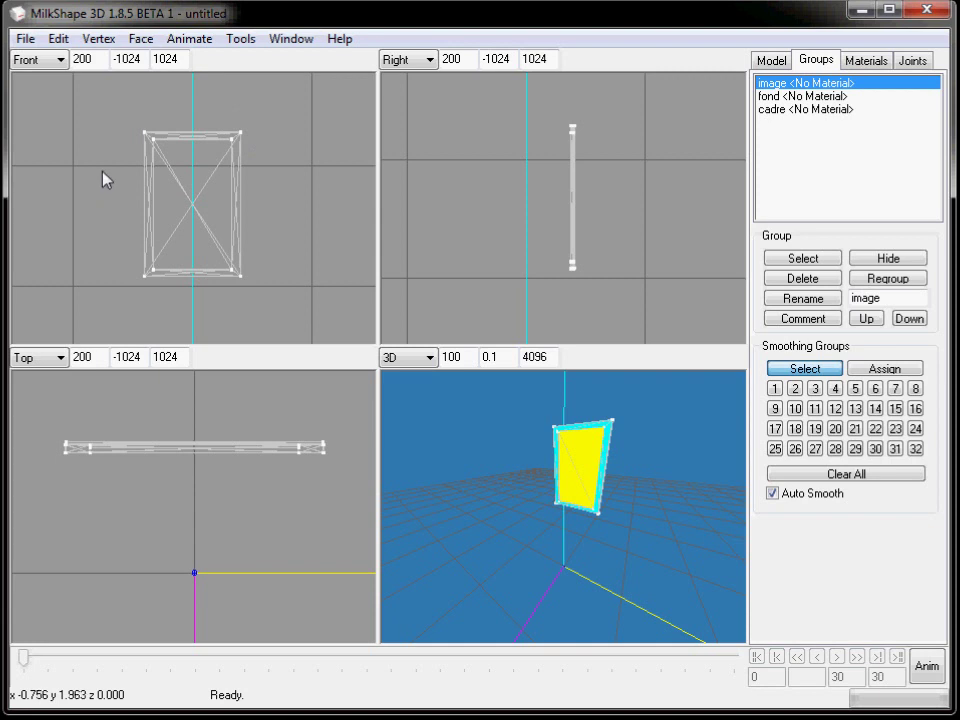
- Export the model in Wavefront OBJ format as tableau in the tableau folder
click(25, 39)
mouse_move(62, 204)
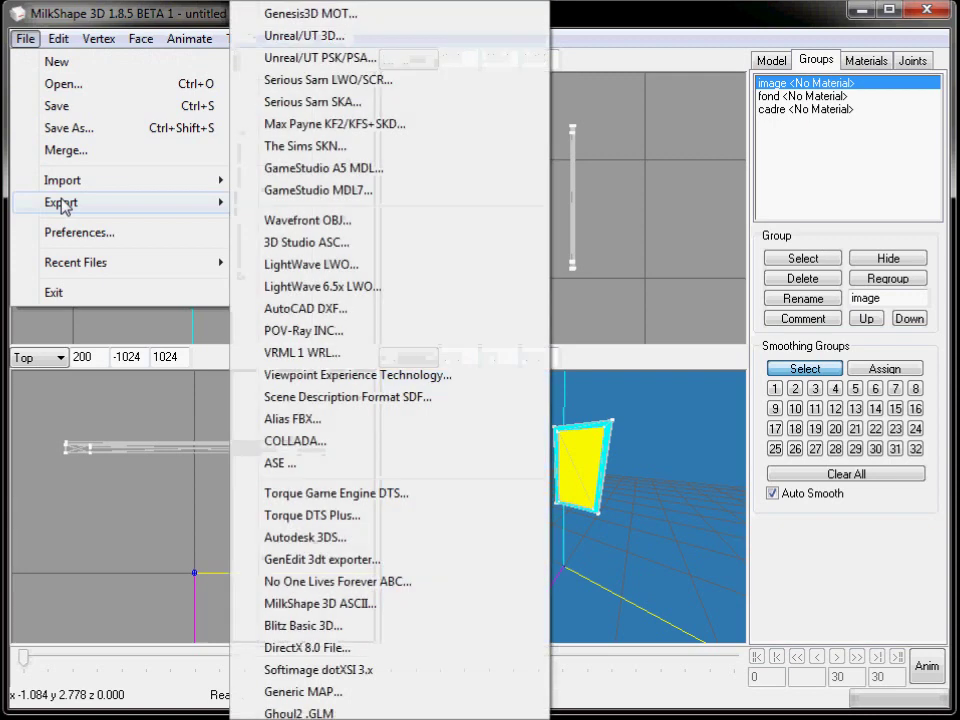
click(349, 227)
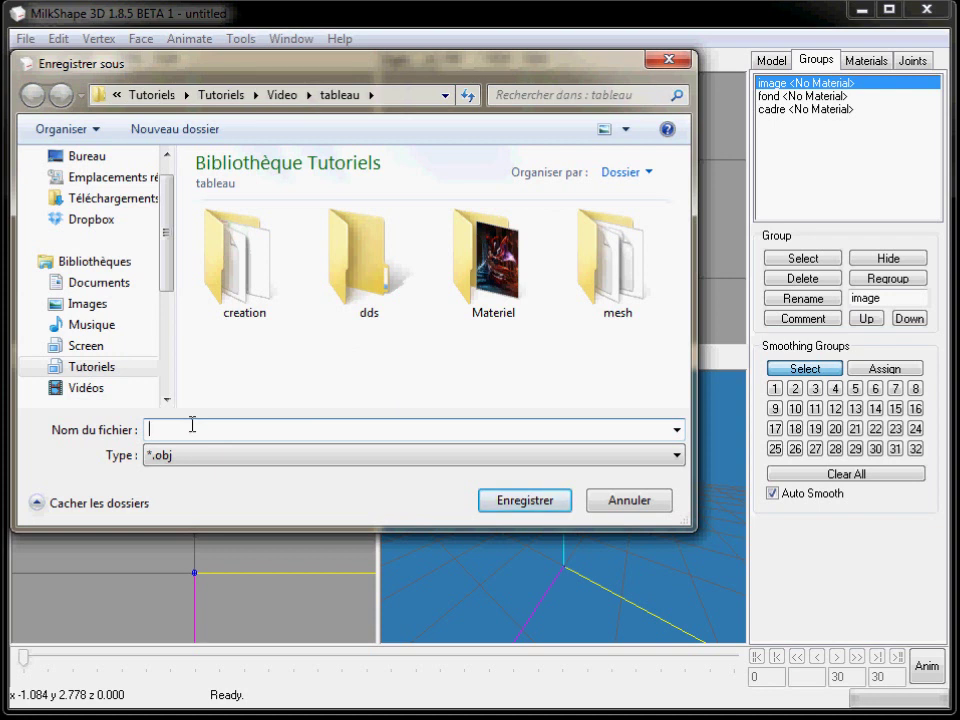
text(tabl)
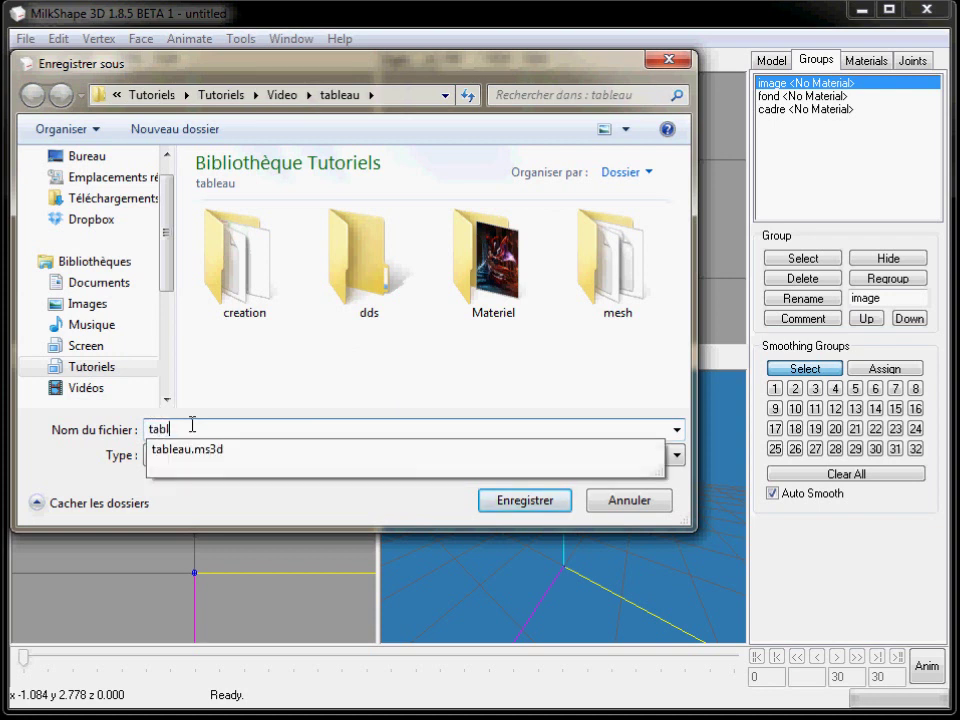
text(eau)
click(270, 386)
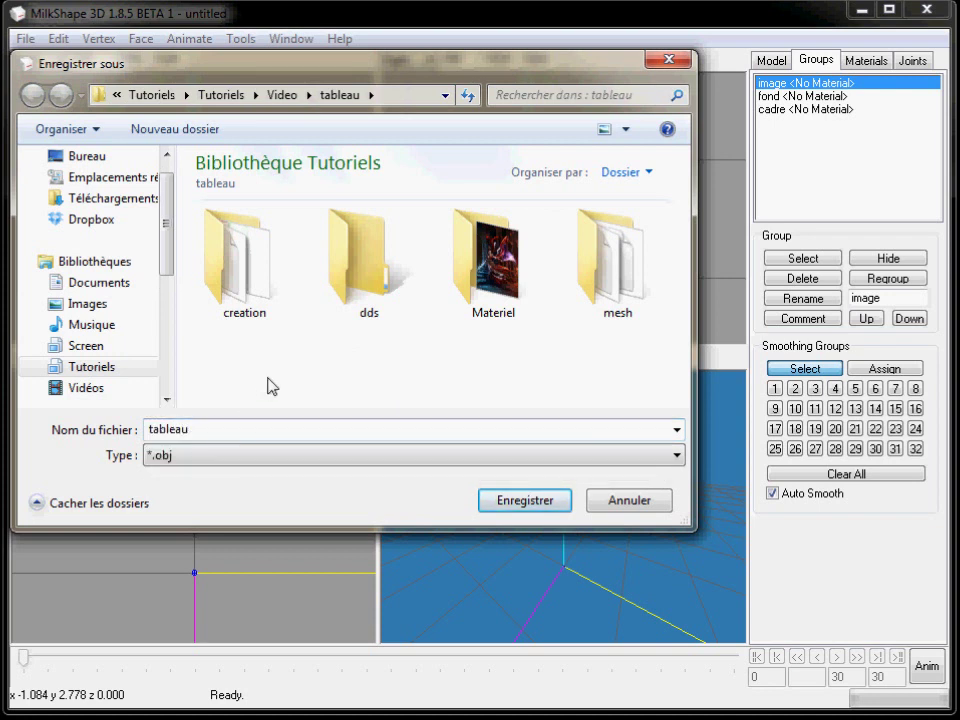
click(525, 501)
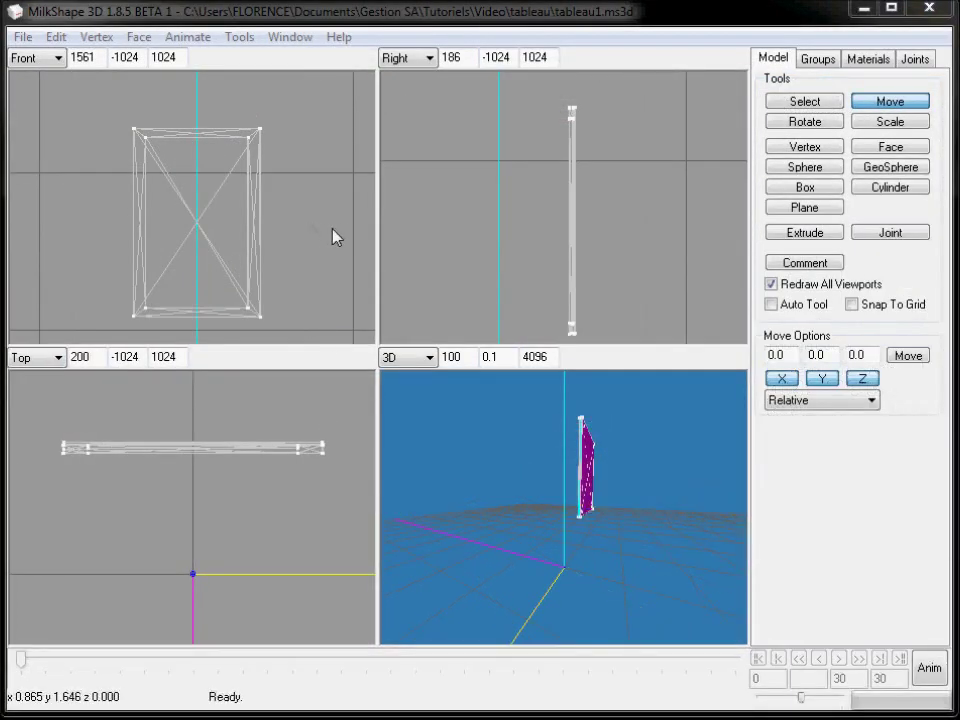
- Flatten the inner vertices at the frame's upper-left corner in the front view along X and Y
double_click(332, 236)
scroll(499, 328, up, 5)
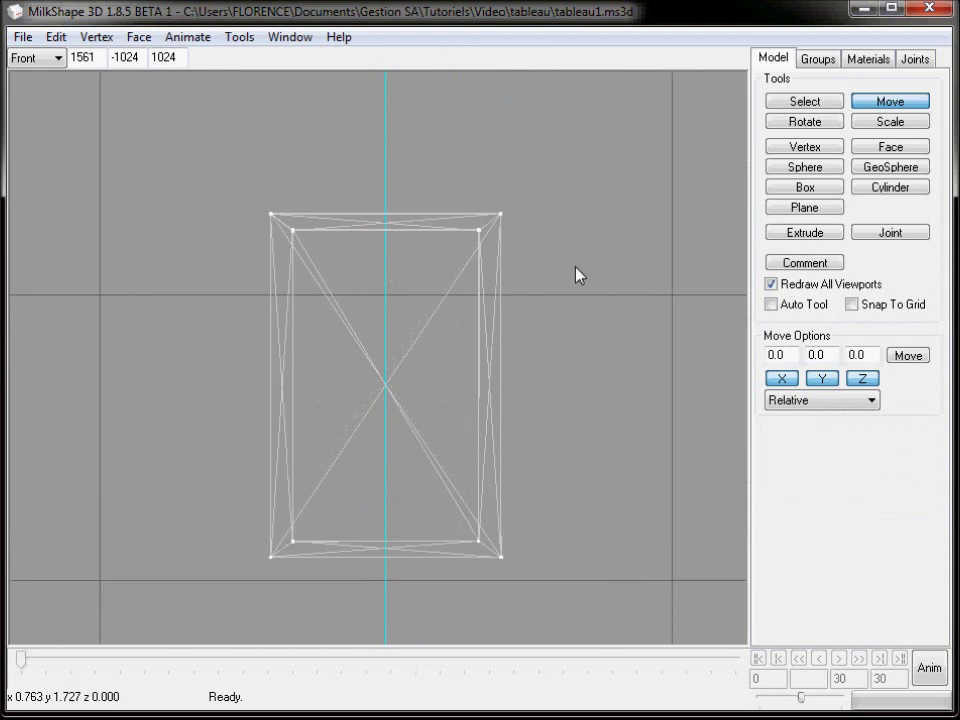
scroll(578, 275, up, 6)
scroll(367, 281, down, 5)
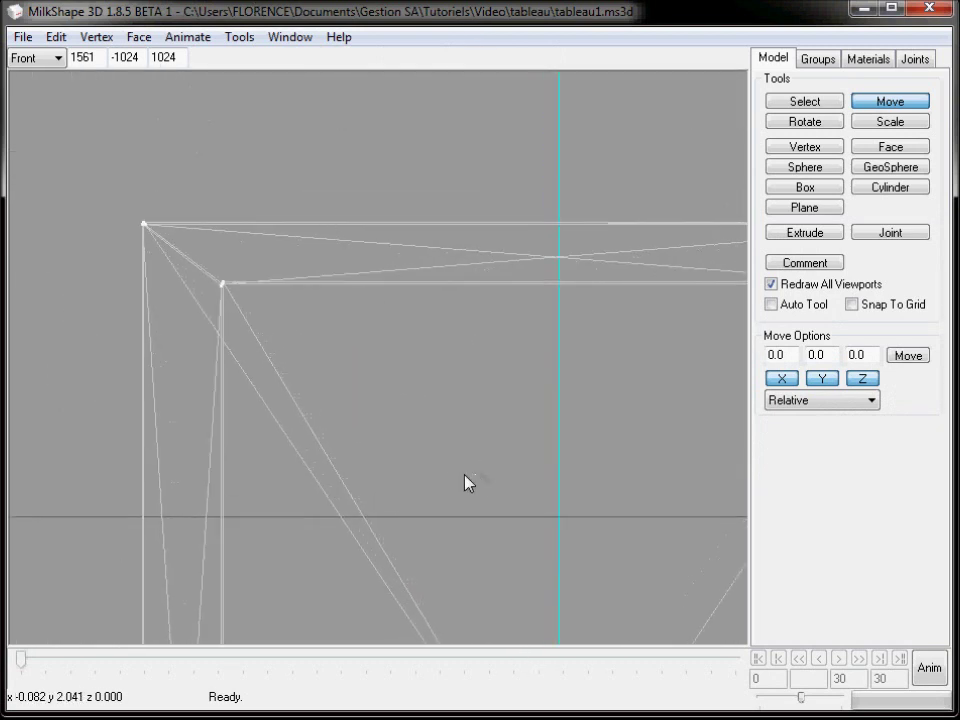
ctrl+drag(486, 506, 418, 505)
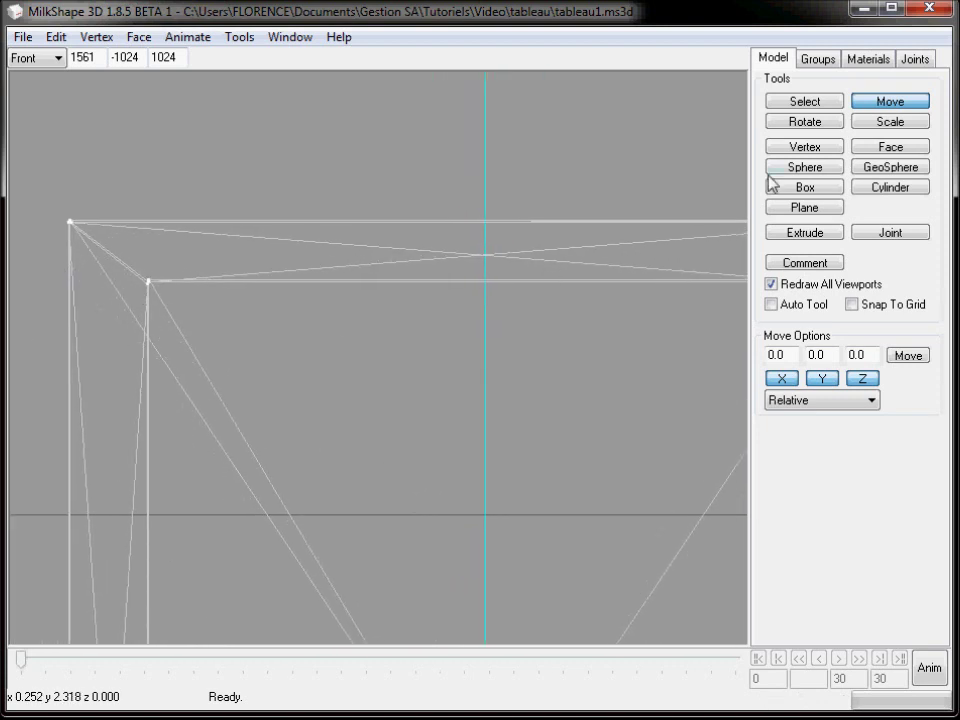
click(801, 104)
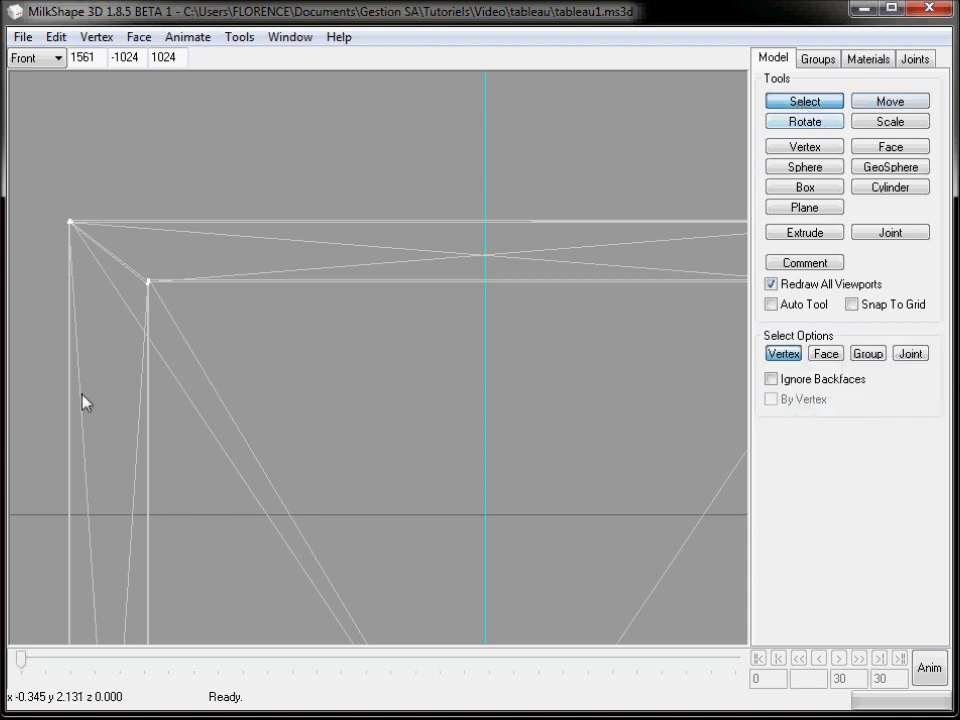
drag(170, 307, 172, 310)
click(96, 37)
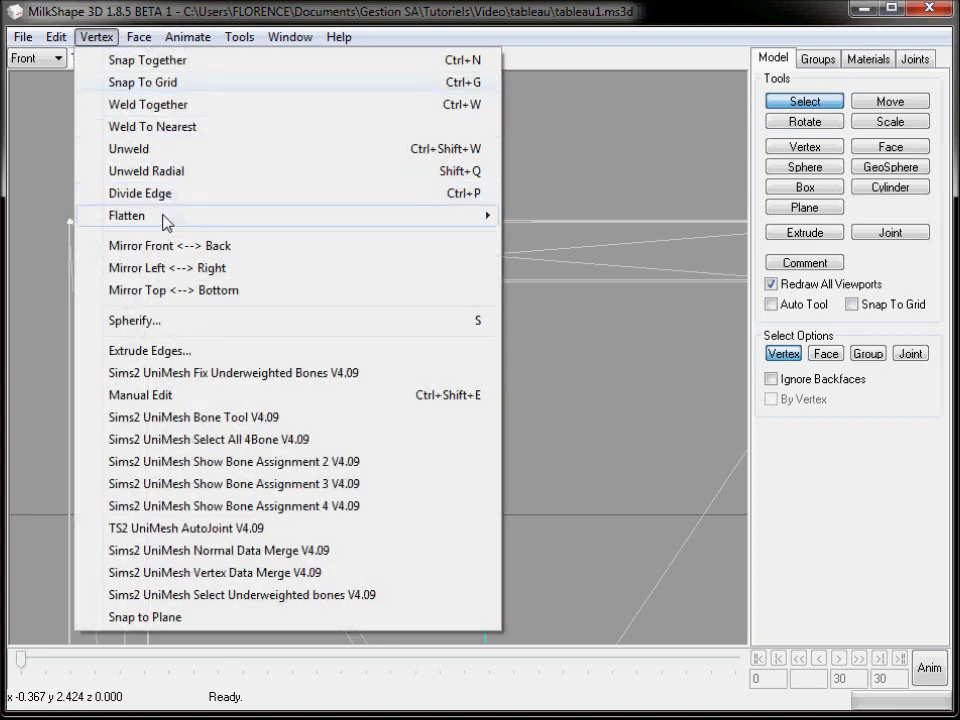
mouse_move(165, 220)
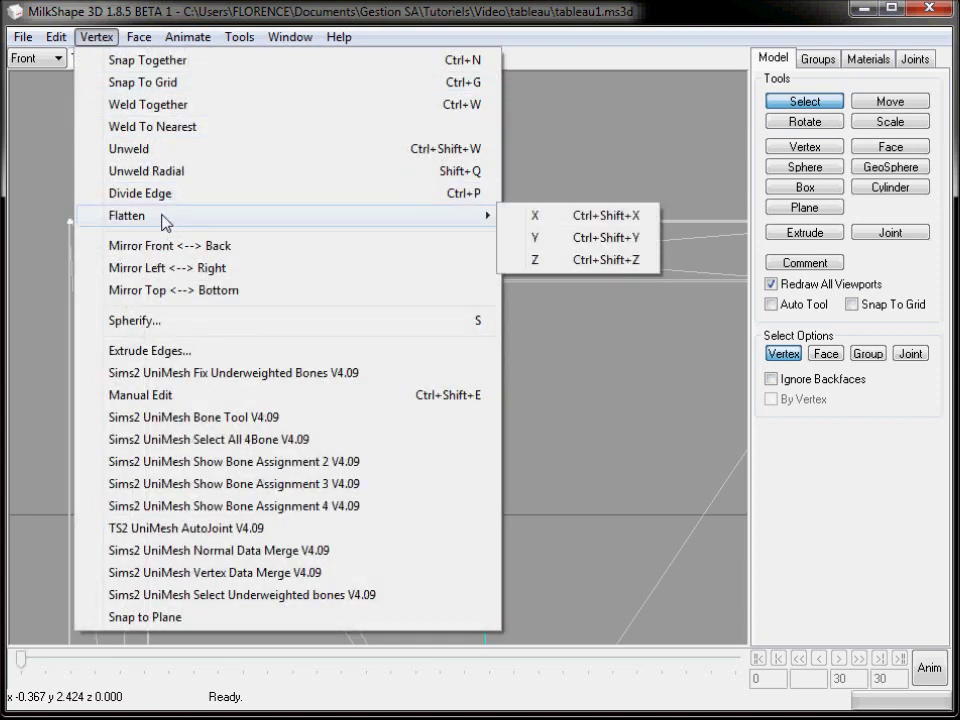
click(563, 220)
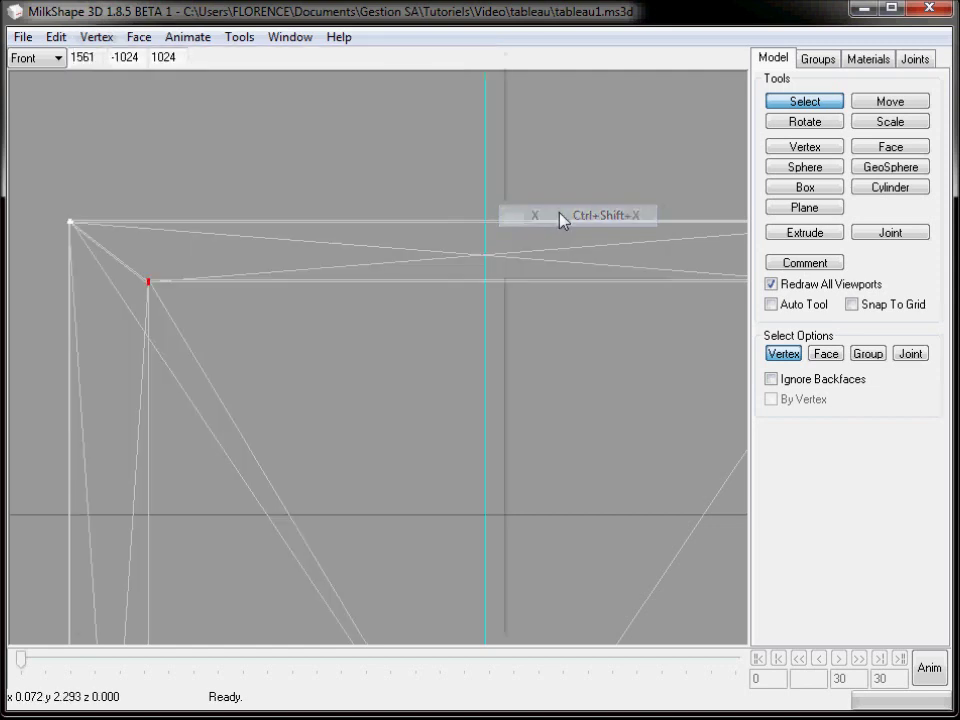
click(85, 38)
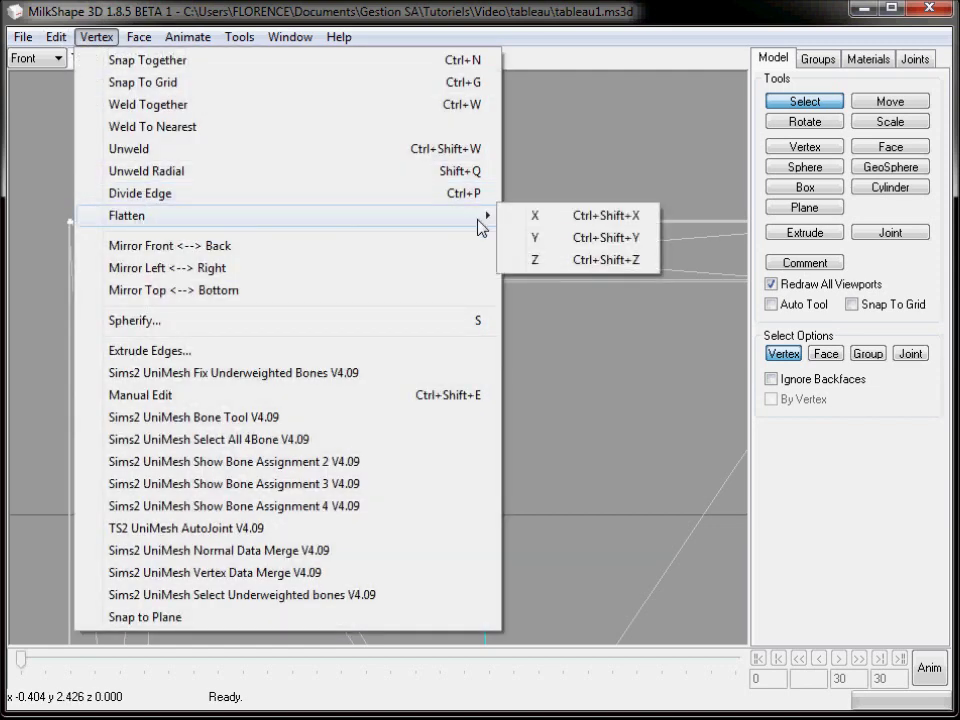
click(566, 244)
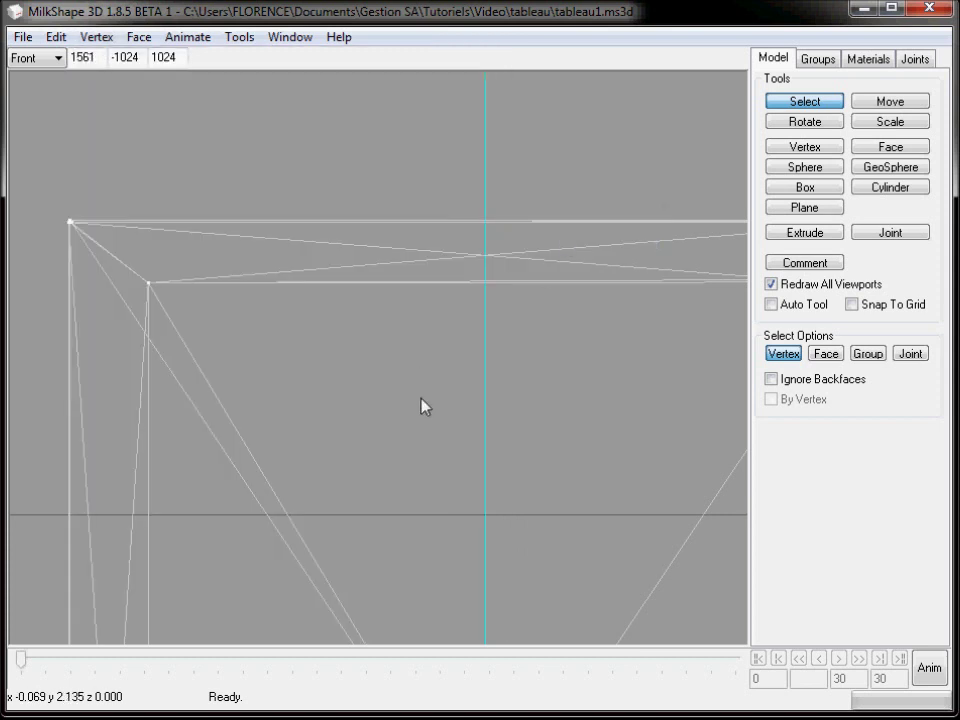
- Flatten the outer vertices at the frame's upper-left corner along X and Y and deselect them
drag(59, 207, 90, 256)
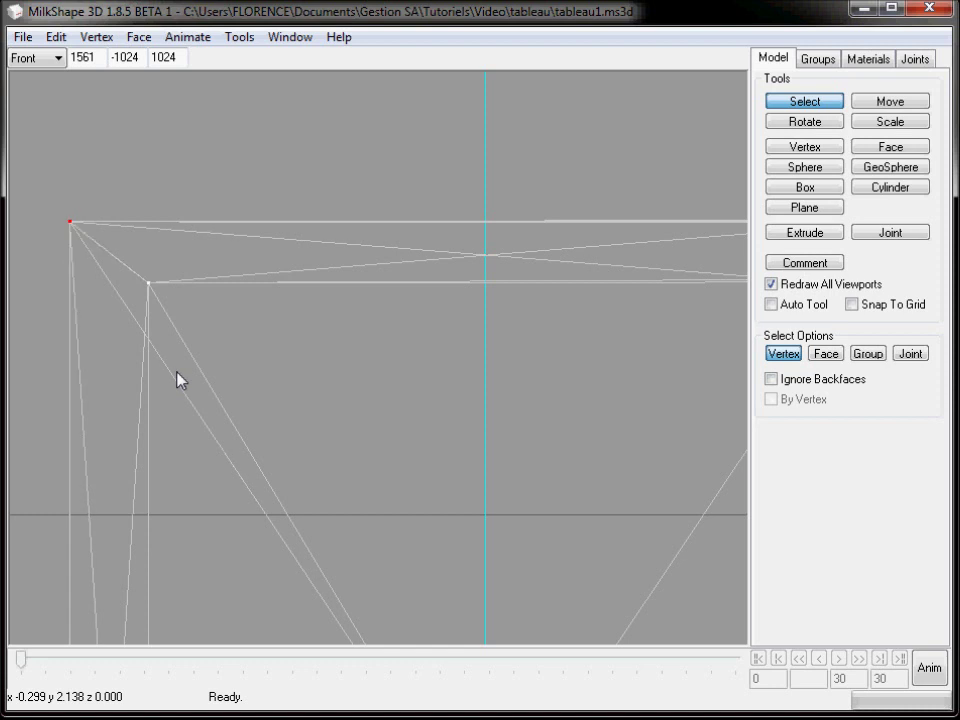
click(403, 489)
double_click(420, 485)
double_click(388, 437)
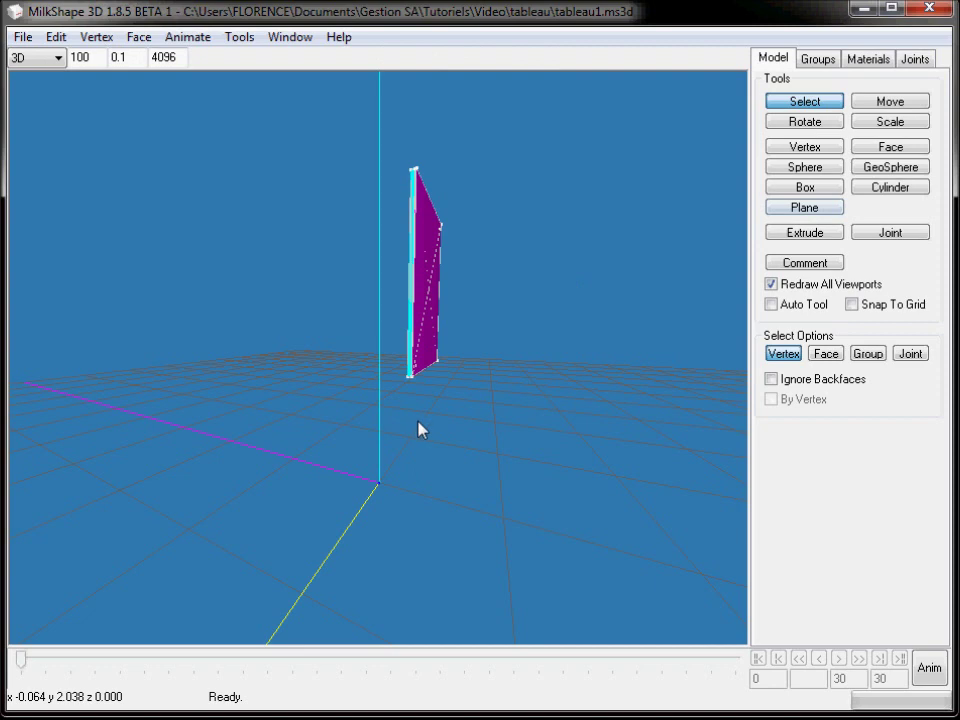
double_click(422, 429)
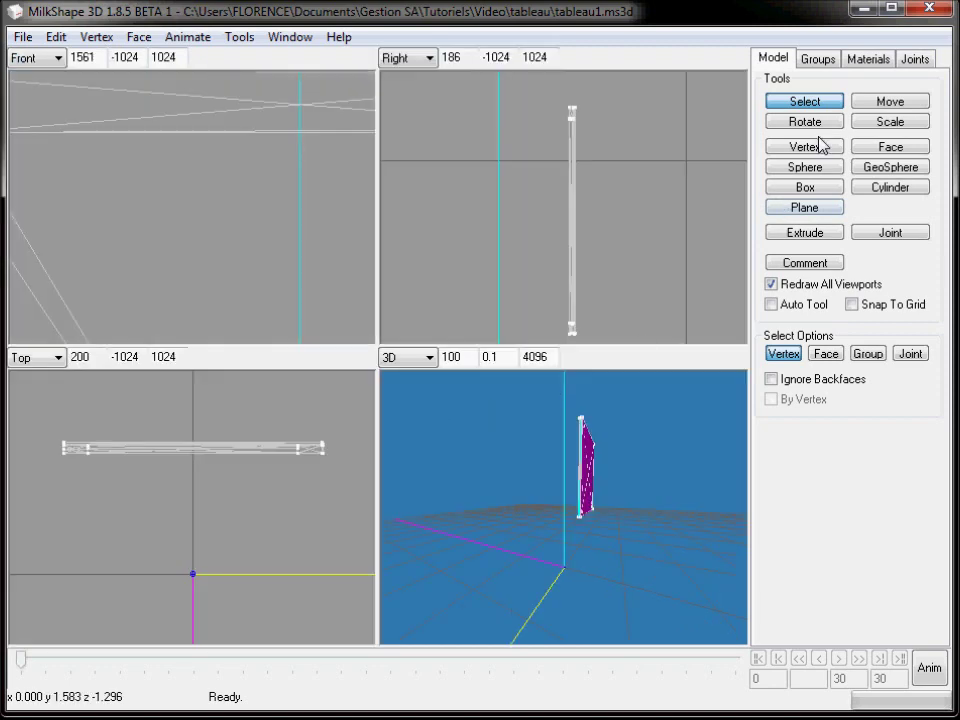
- Flatten the outer and the inner vertices at the frame's upper-right corner along X and Y, one set at a time
double_click(242, 229)
click(889, 104)
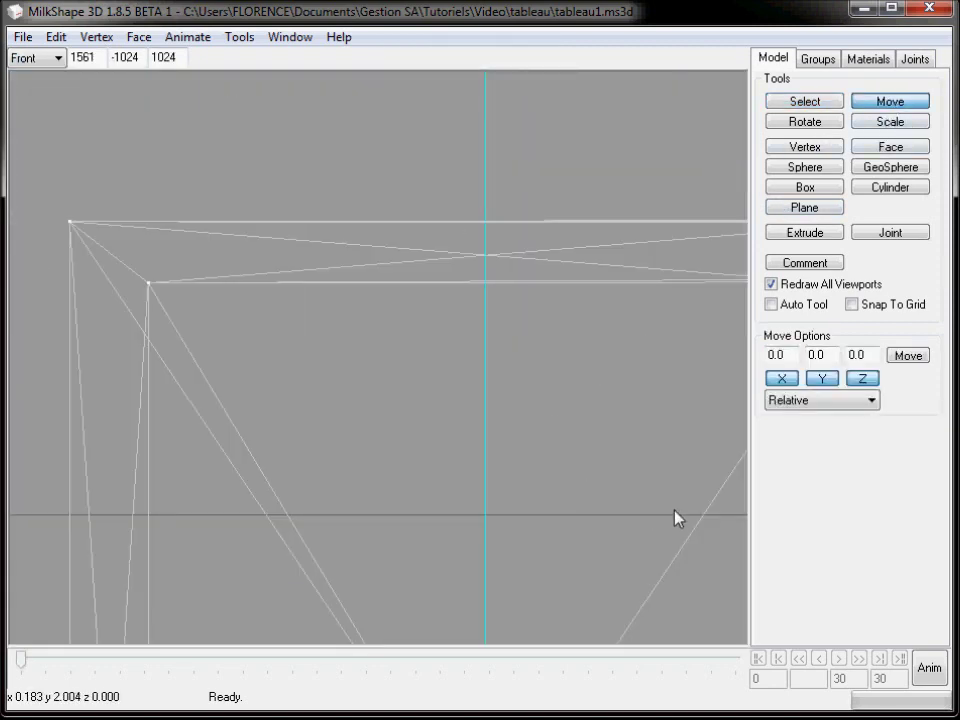
right_drag(604, 519, 566, 537)
click(815, 102)
drag(418, 207, 444, 265)
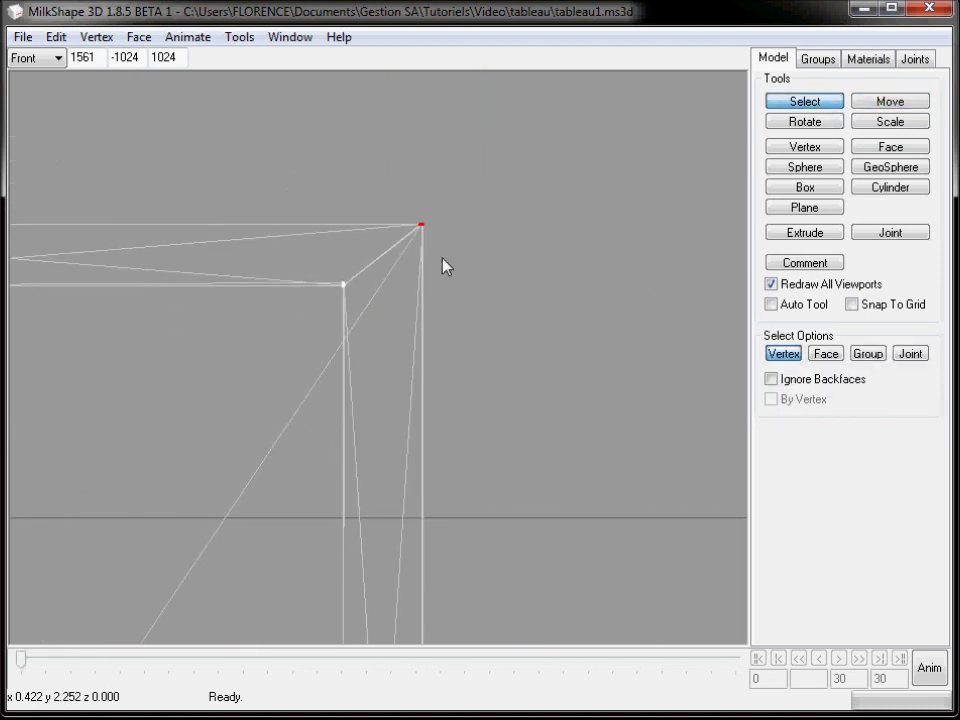
drag(333, 275, 357, 297)
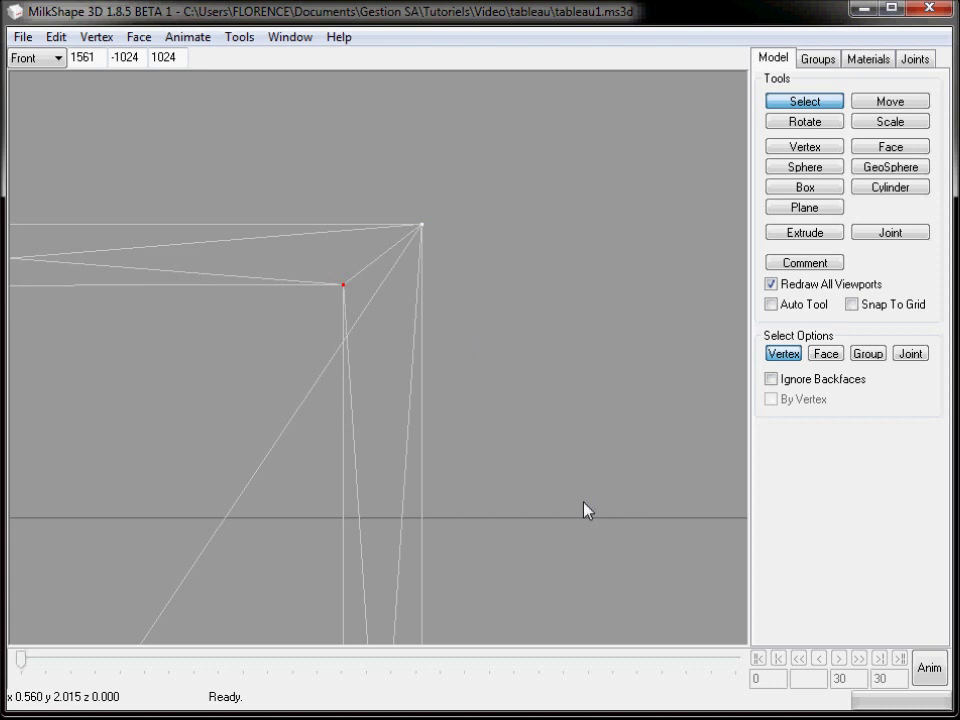
- Flatten the inner and the outer vertices at the frame's lower-right corner along X and Y, one set at a time
click(911, 104)
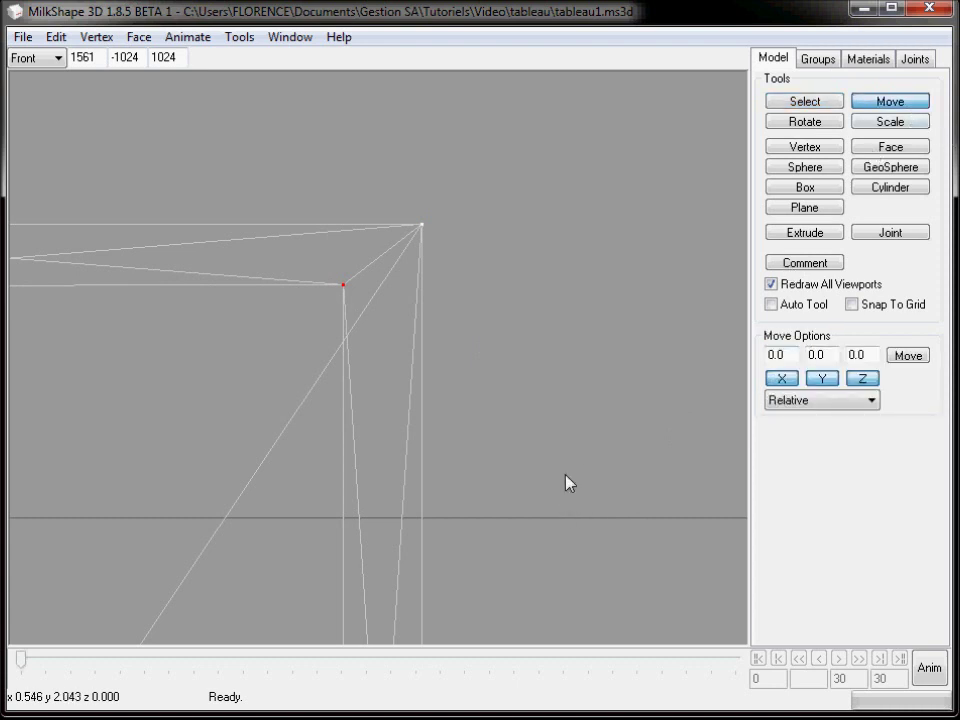
click(805, 101)
drag(453, 417, 435, 453)
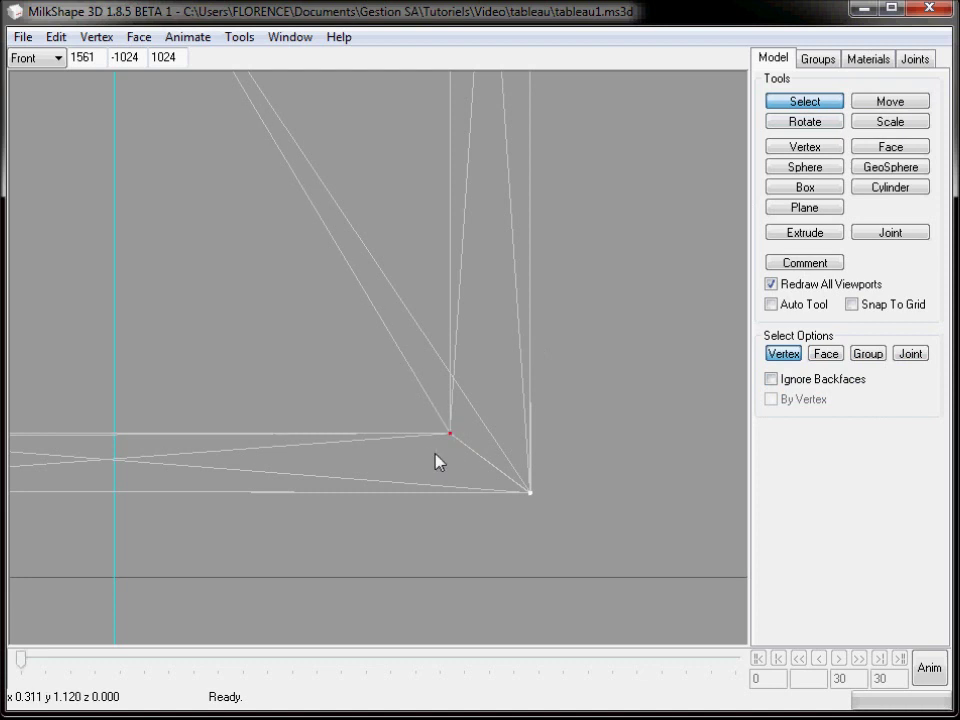
drag(501, 480, 553, 537)
key(shift+m)
key(shift+m)
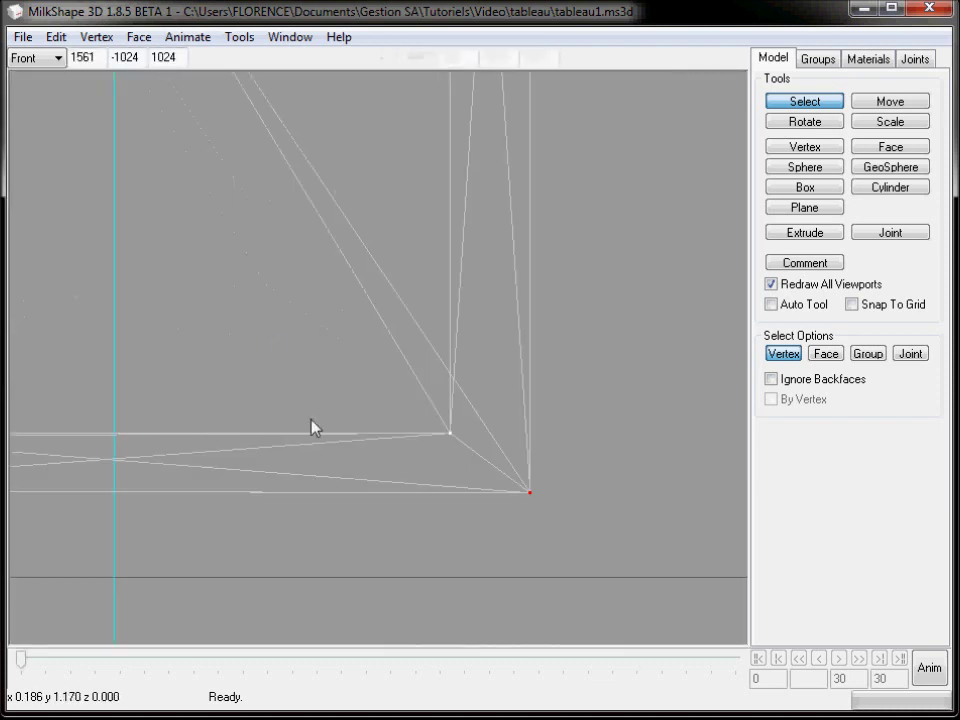
- Flatten the inner and the outer vertices at the frame's lower-left corner along X and Y, one set at a time
click(860, 101)
ctrl+drag(208, 578, 786, 568)
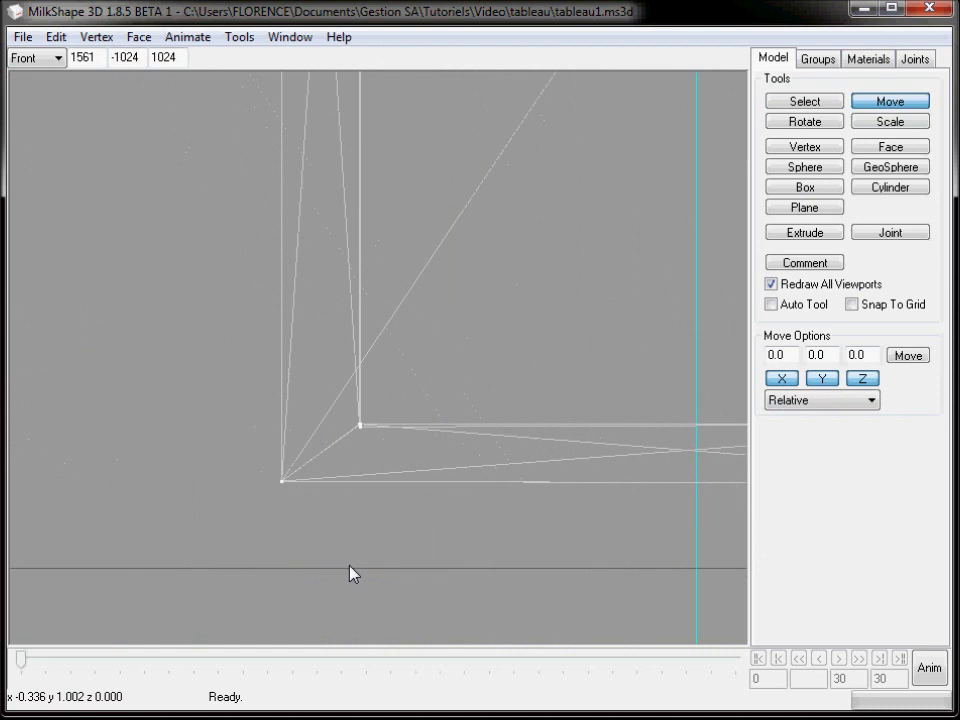
click(833, 104)
drag(343, 414, 382, 447)
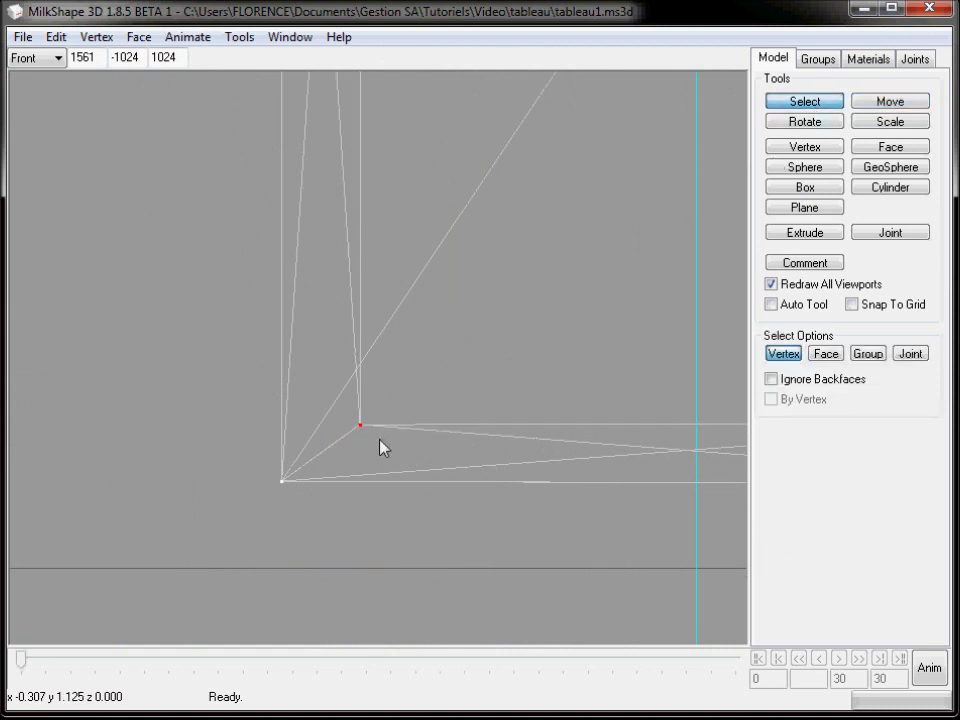
drag(261, 469, 301, 513)
- Return to the four-view layout, frame the whole model in the front view, and examine the picture's front side in 3D
key(F3)
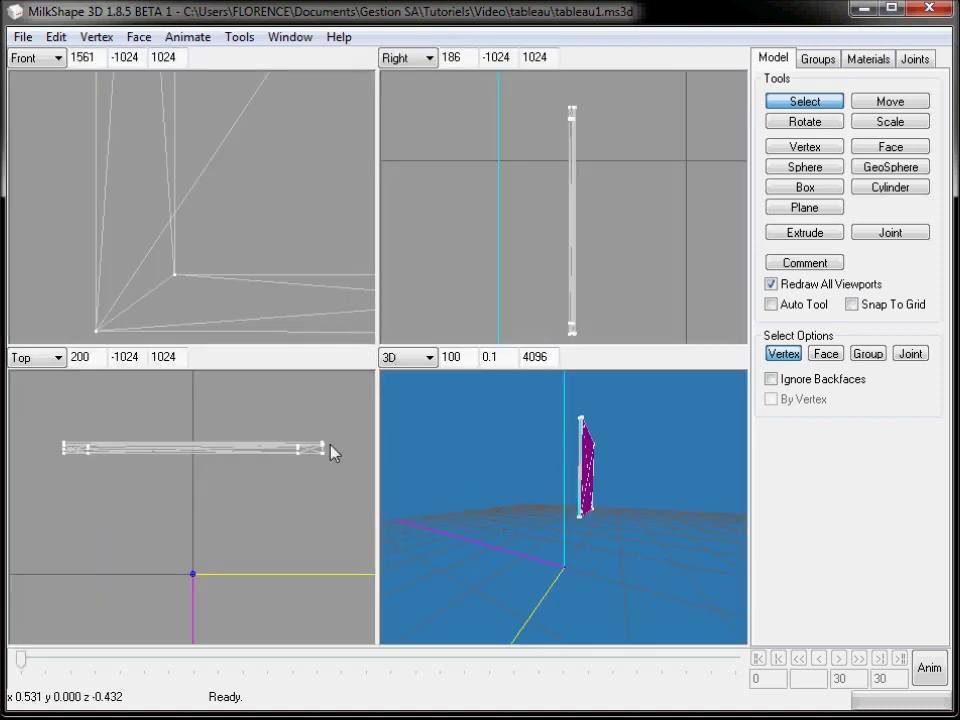
right_click(286, 312)
click(365, 668)
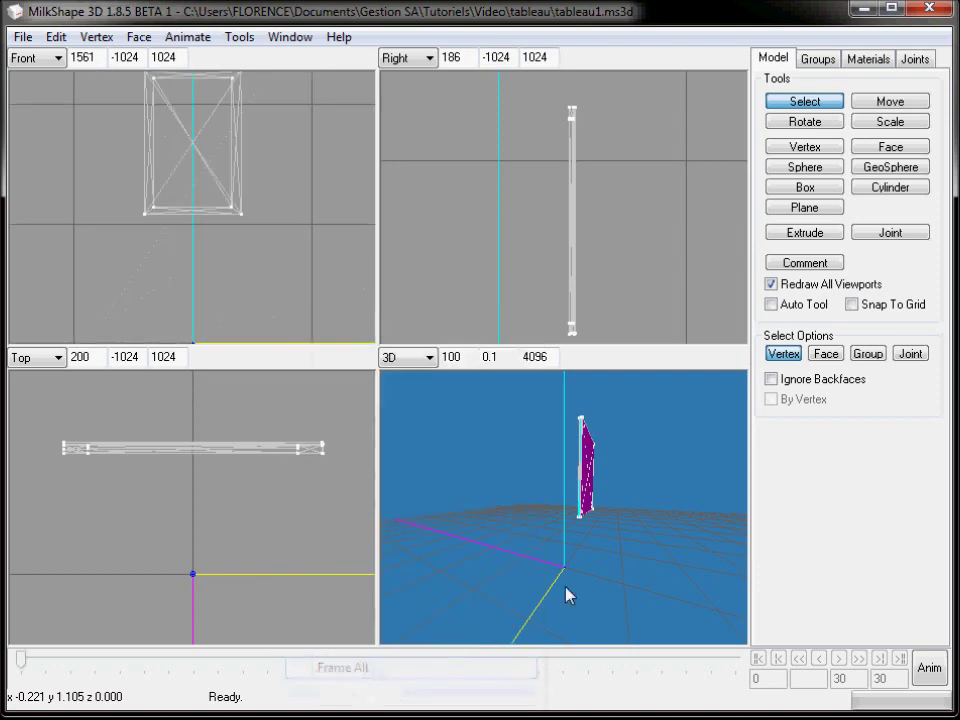
drag(621, 540, 712, 548)
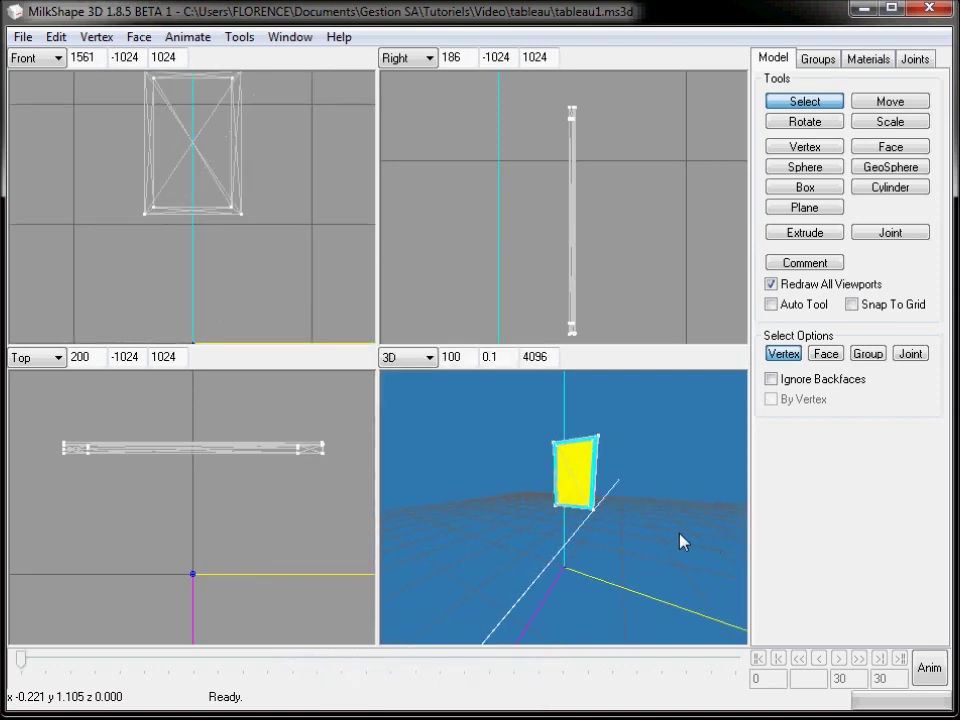
scroll(681, 542, up, 5)
drag(643, 538, 670, 532)
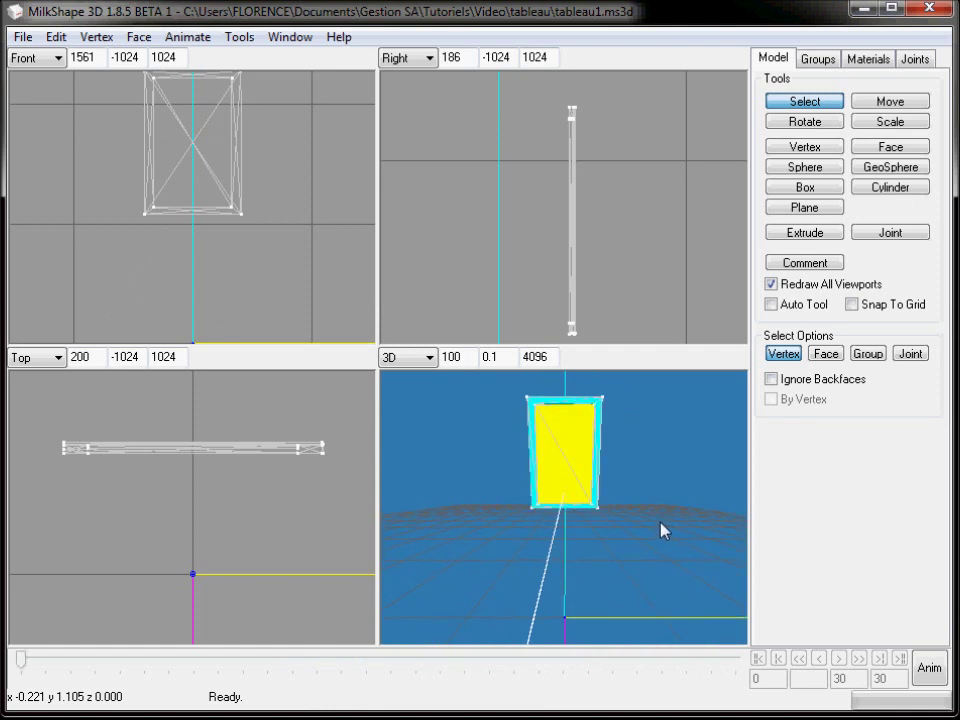